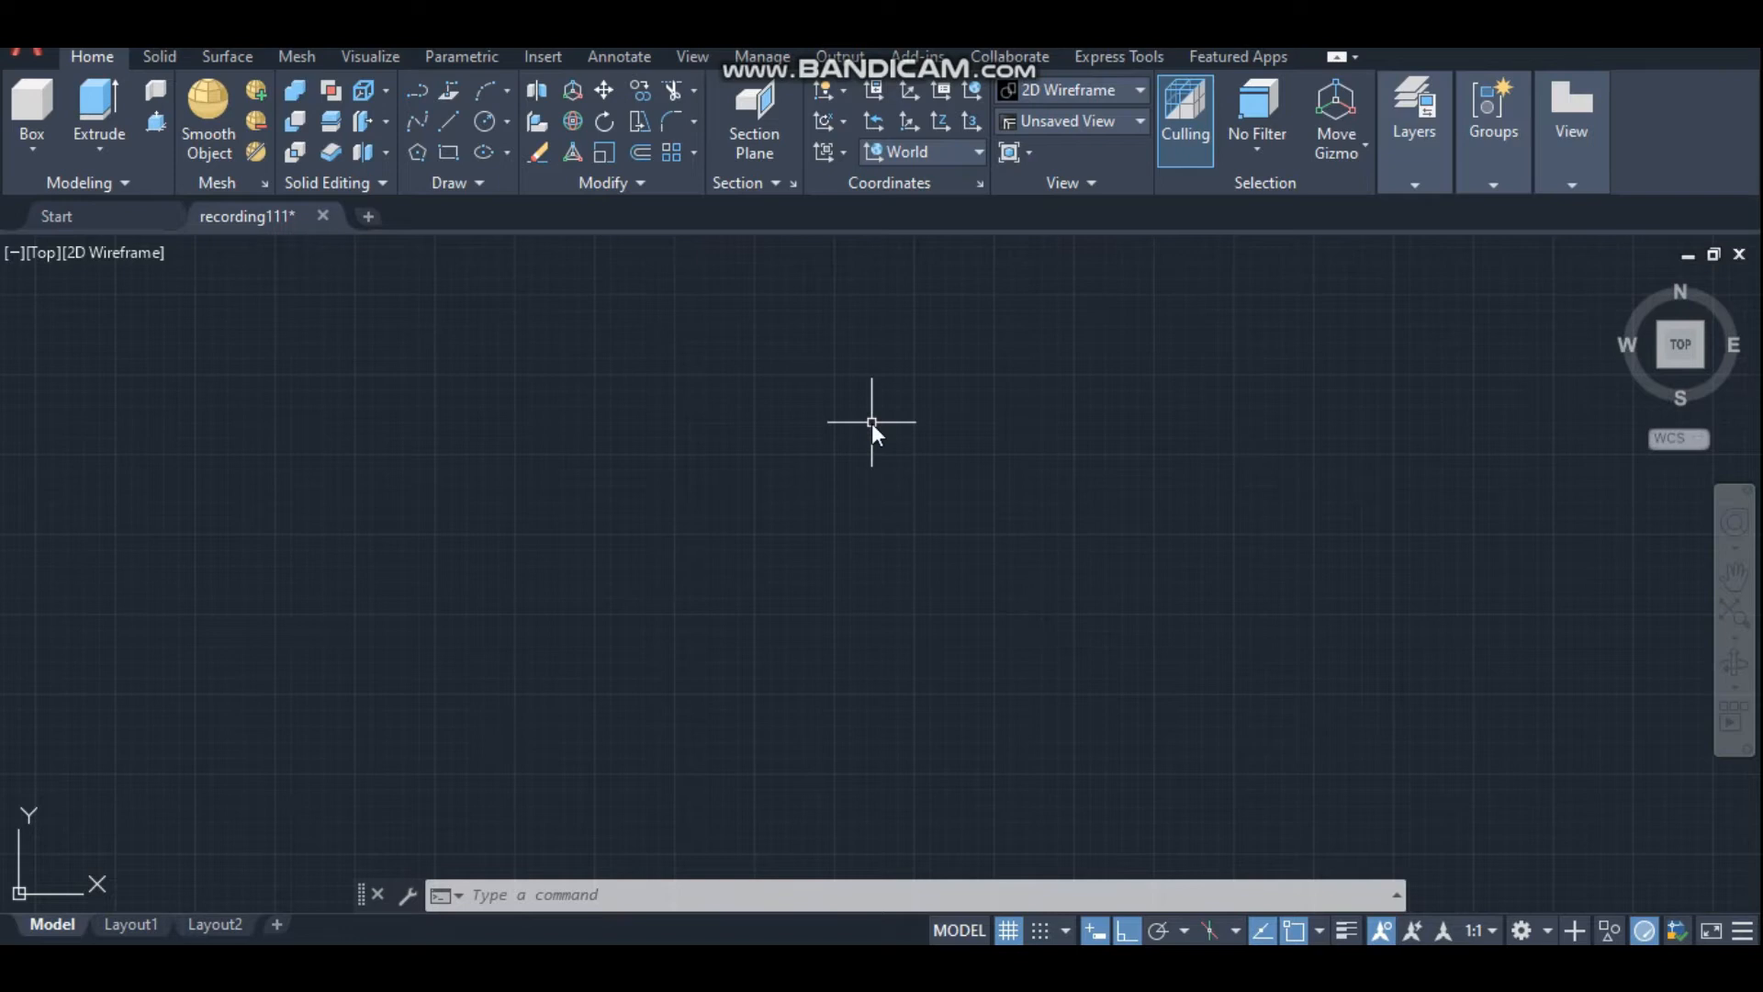
Start a line outline in the empty drawing with a segment 11 units downward, followed by one 41 units to the right.
key("Return")
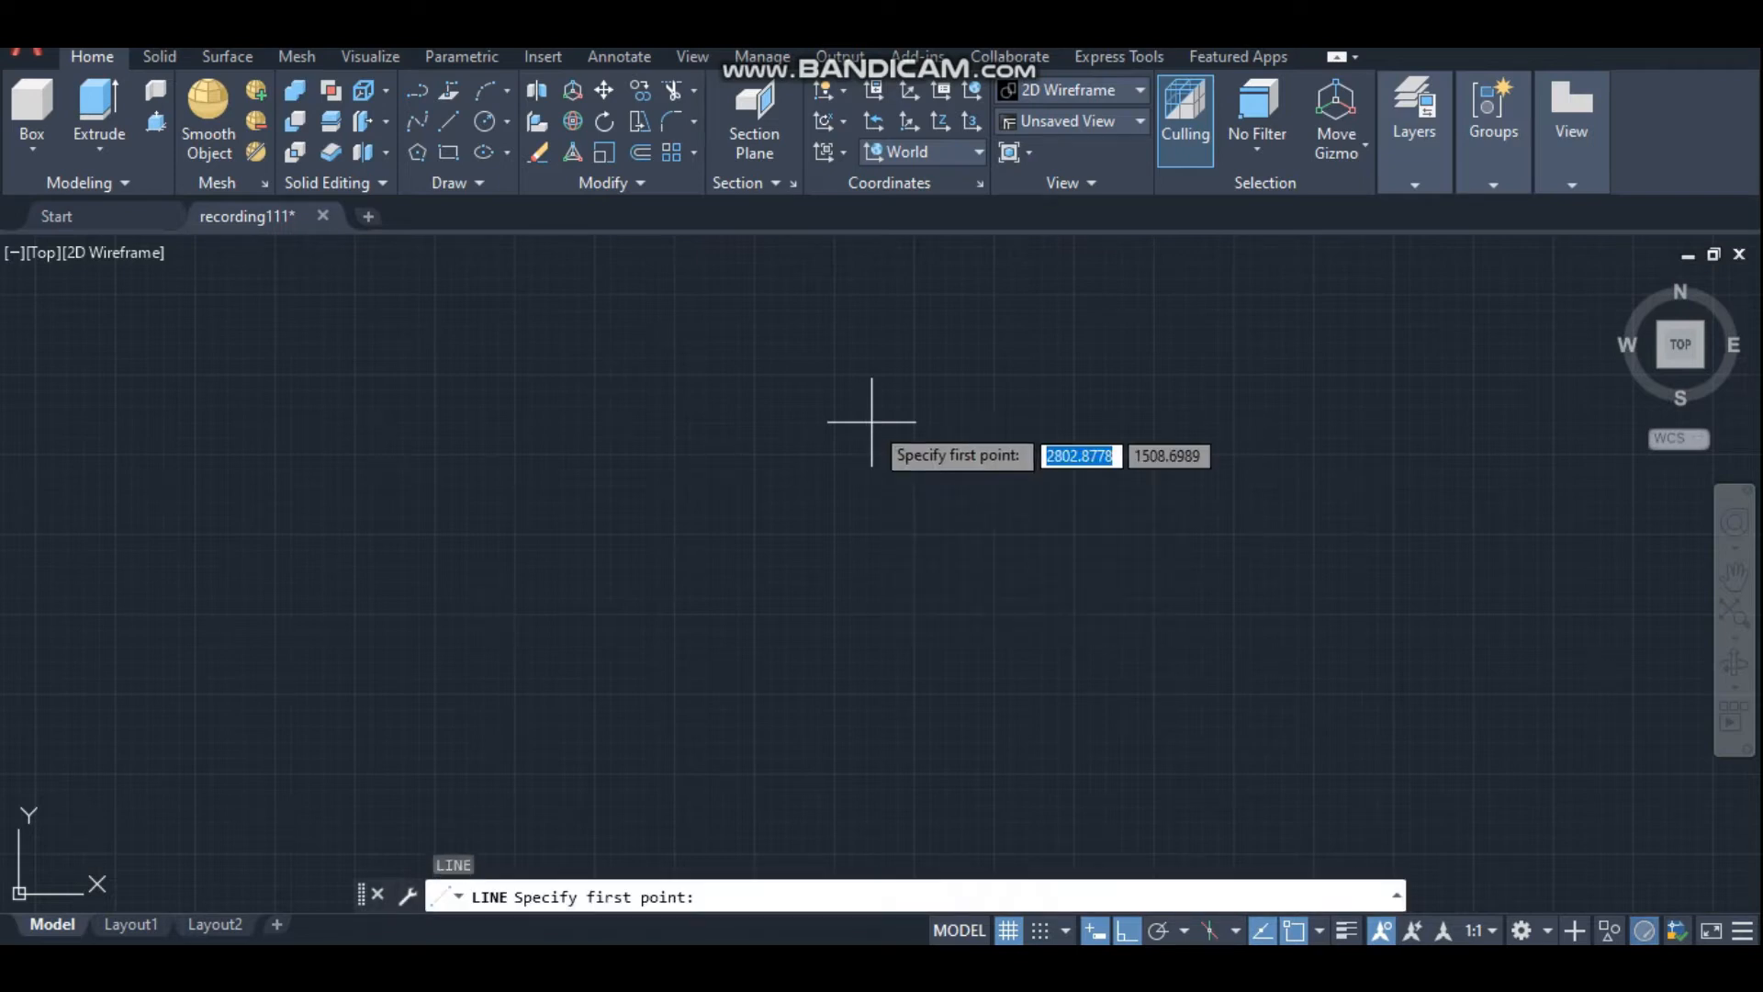
left_click(779, 399)
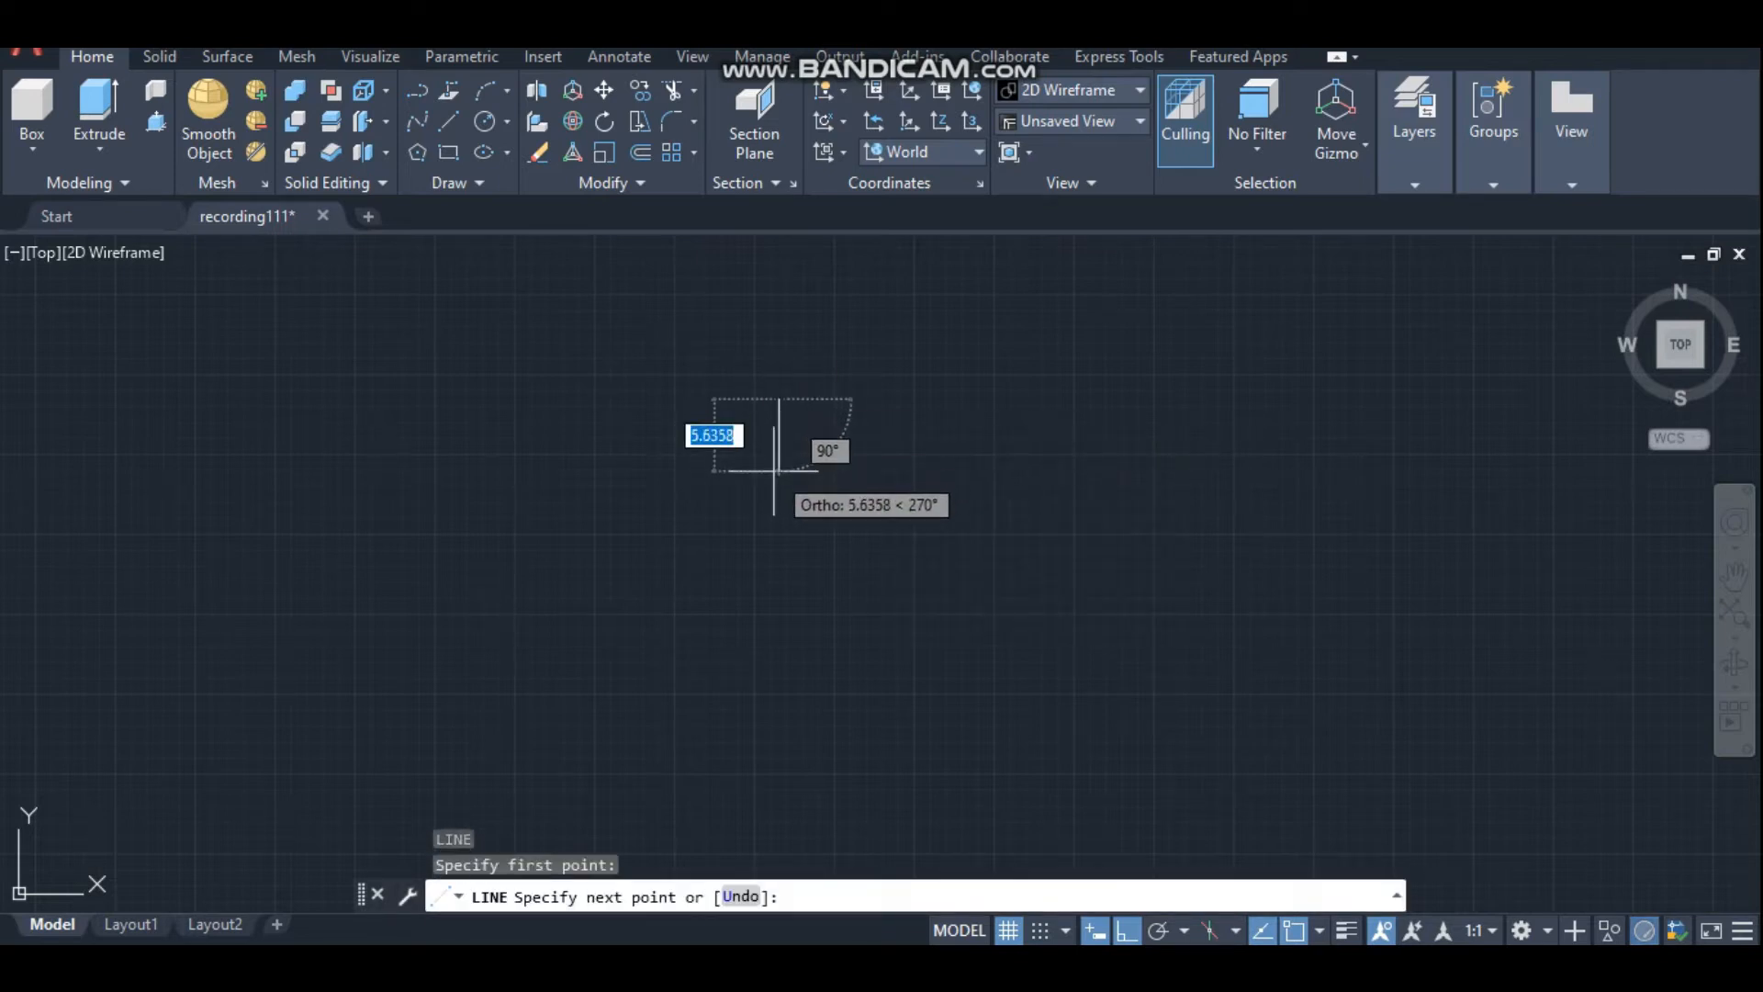
type("11")
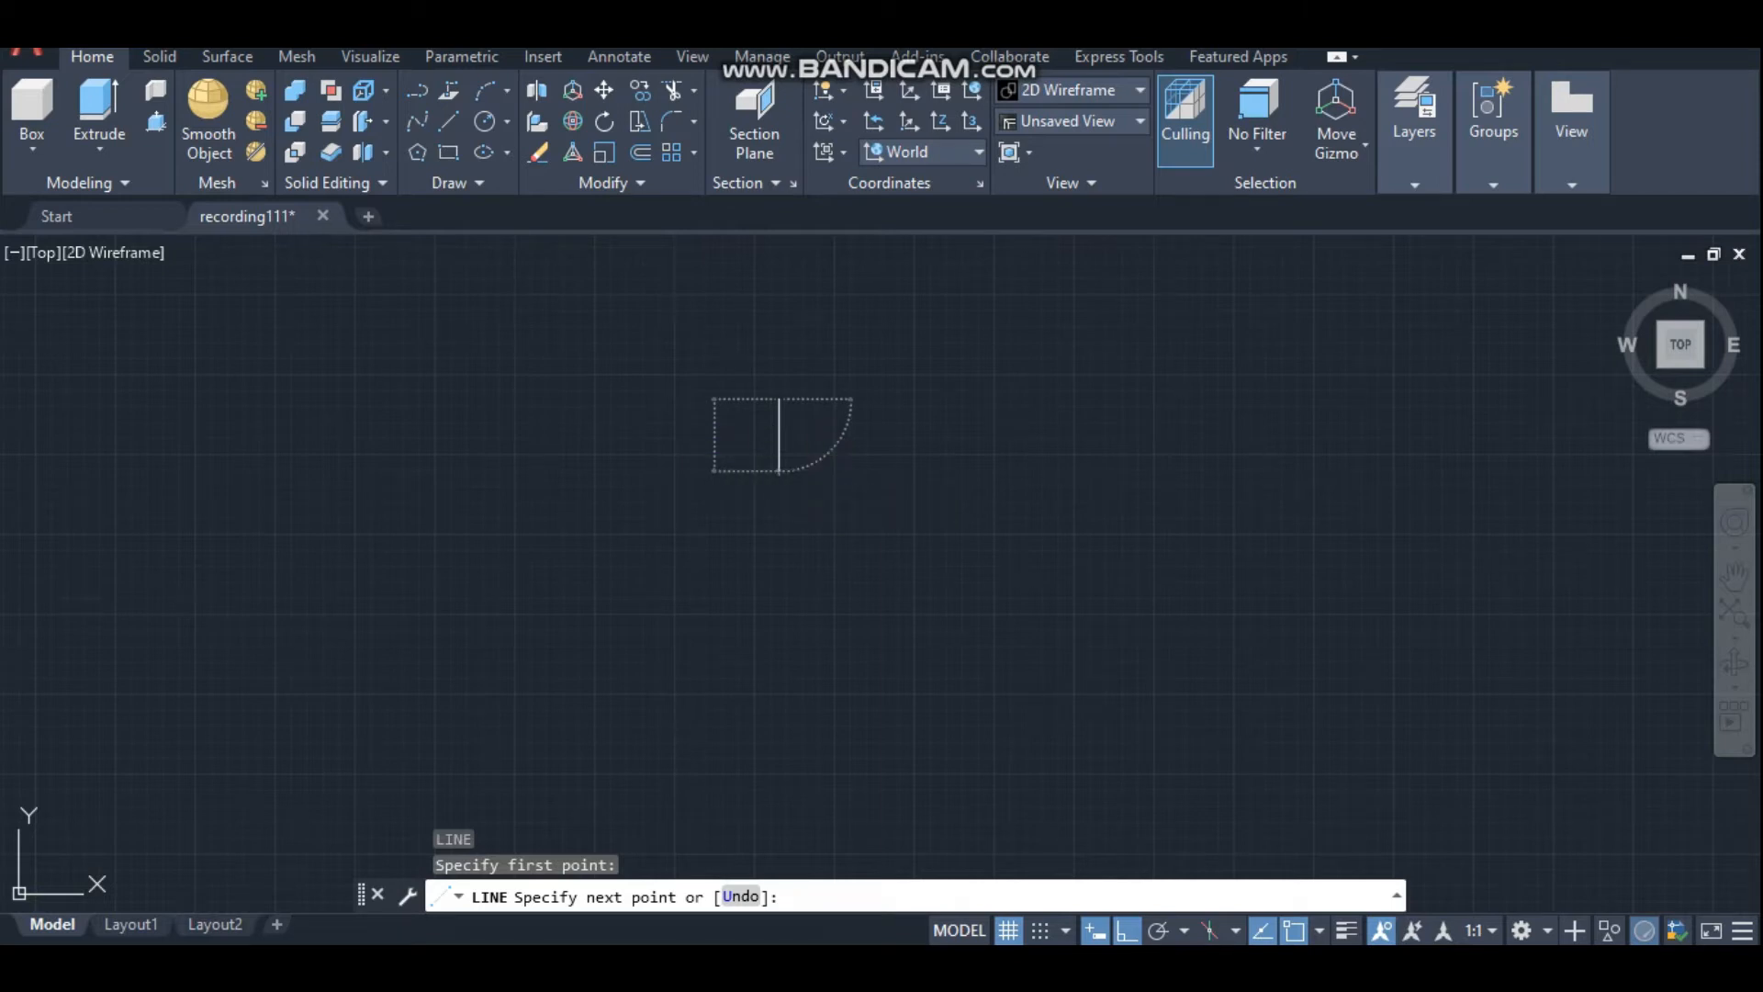
key("Return")
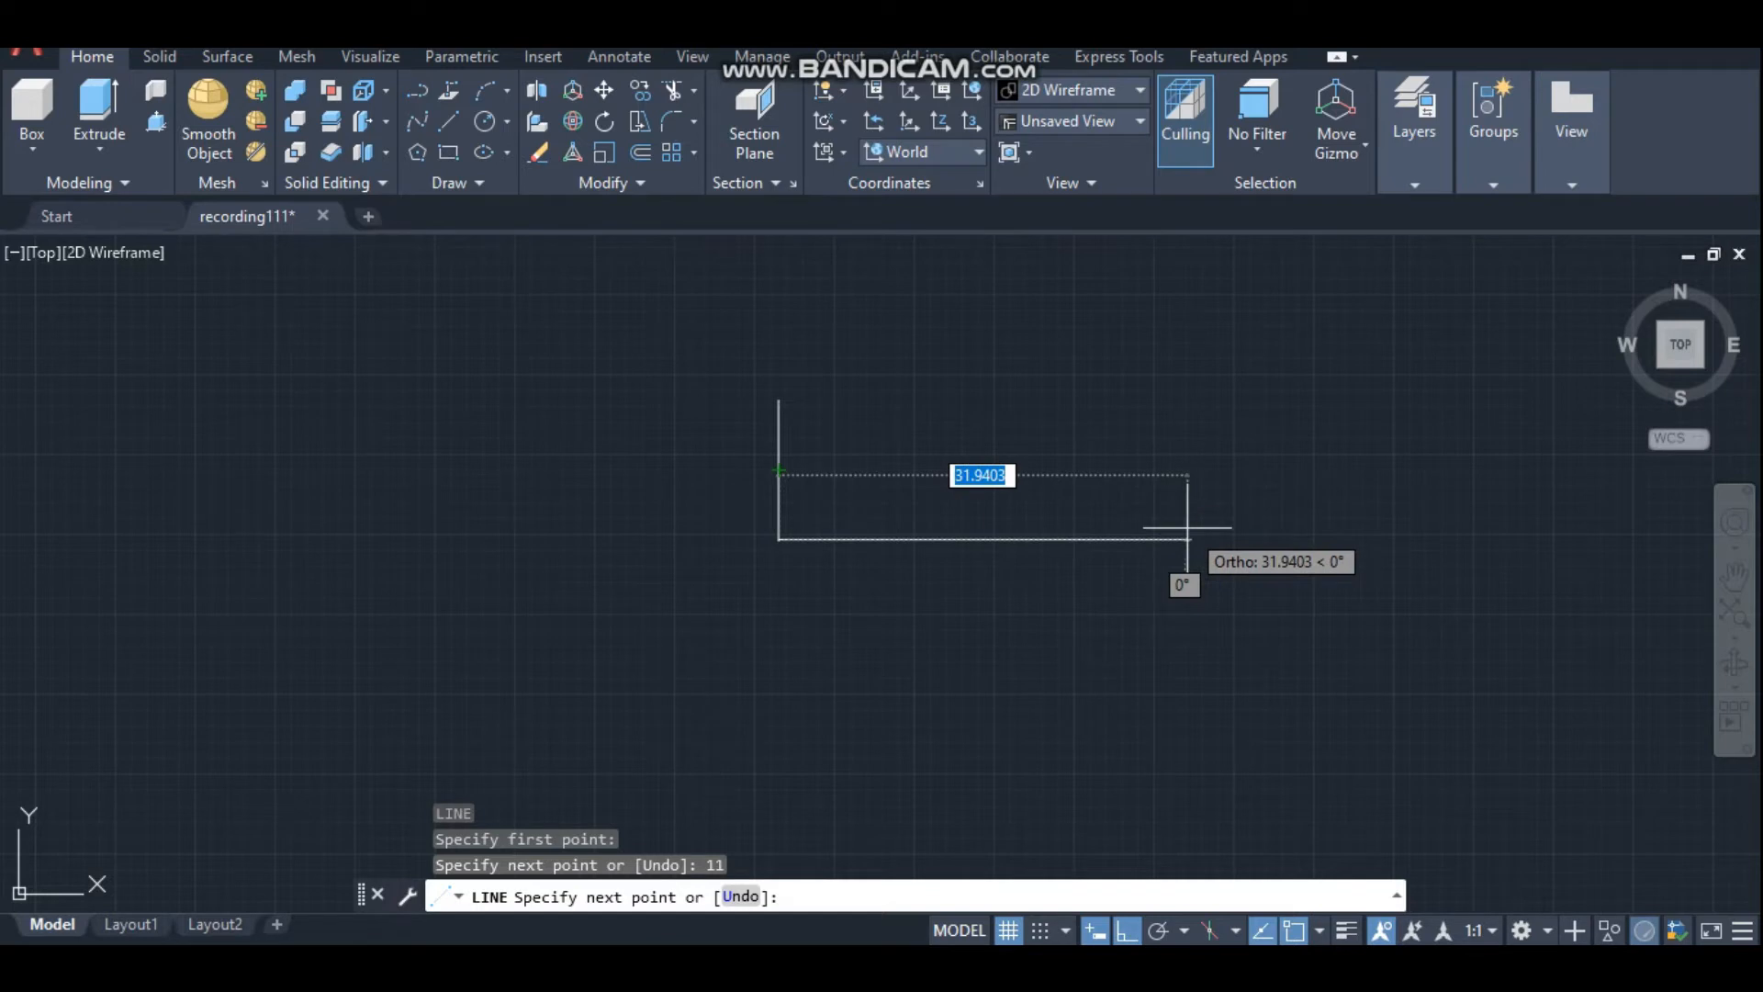
type("41")
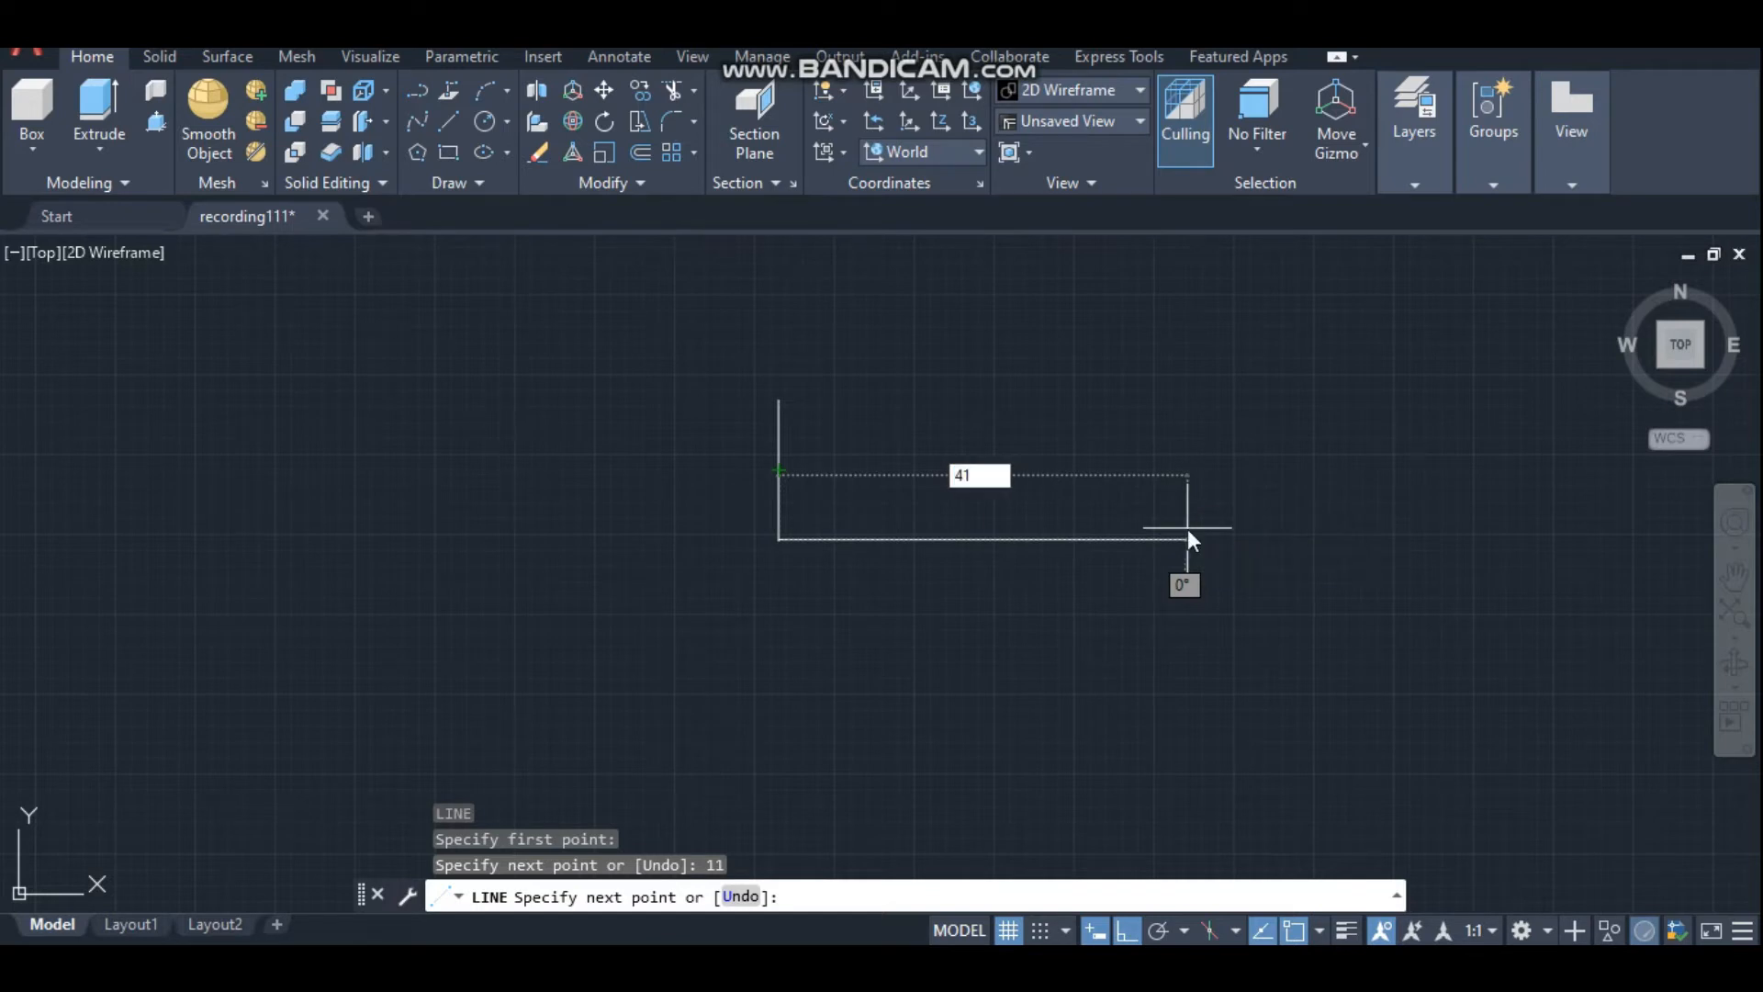
key("Return")
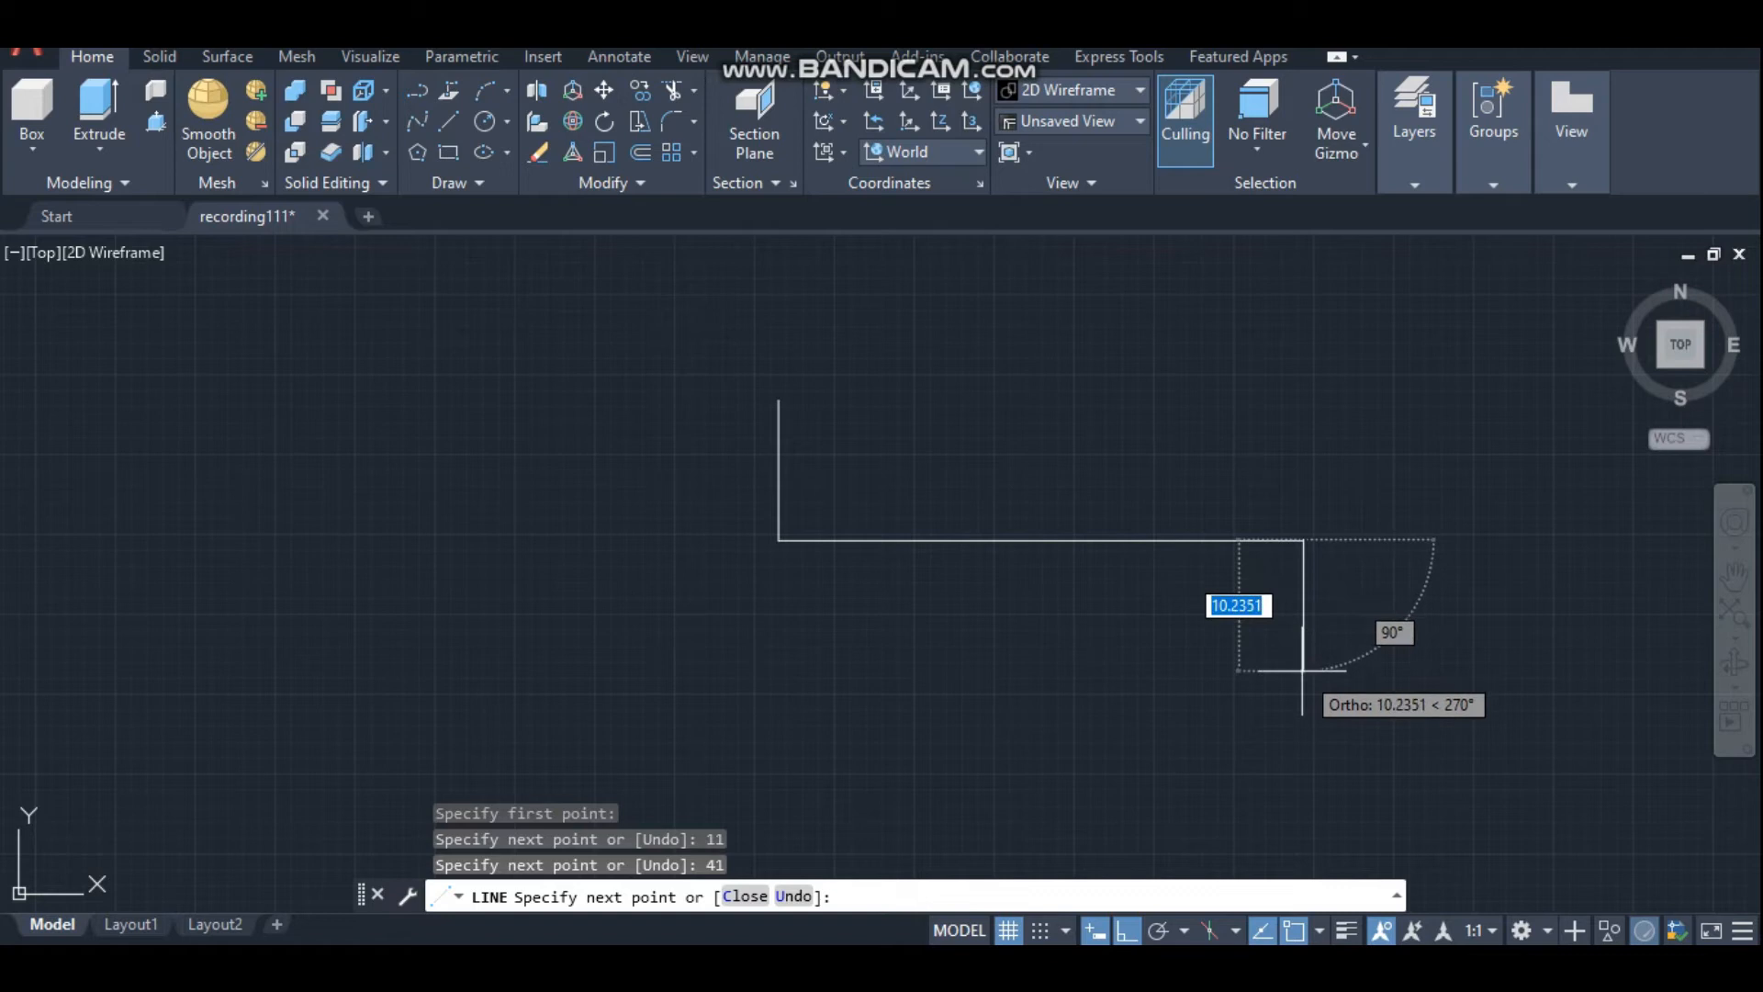
Continue the outline with a segment 18 units downward and one 41 units back to the left.
scroll(1302, 670, "down", 2)
middle_click_drag(1264, 673, 1098, 621)
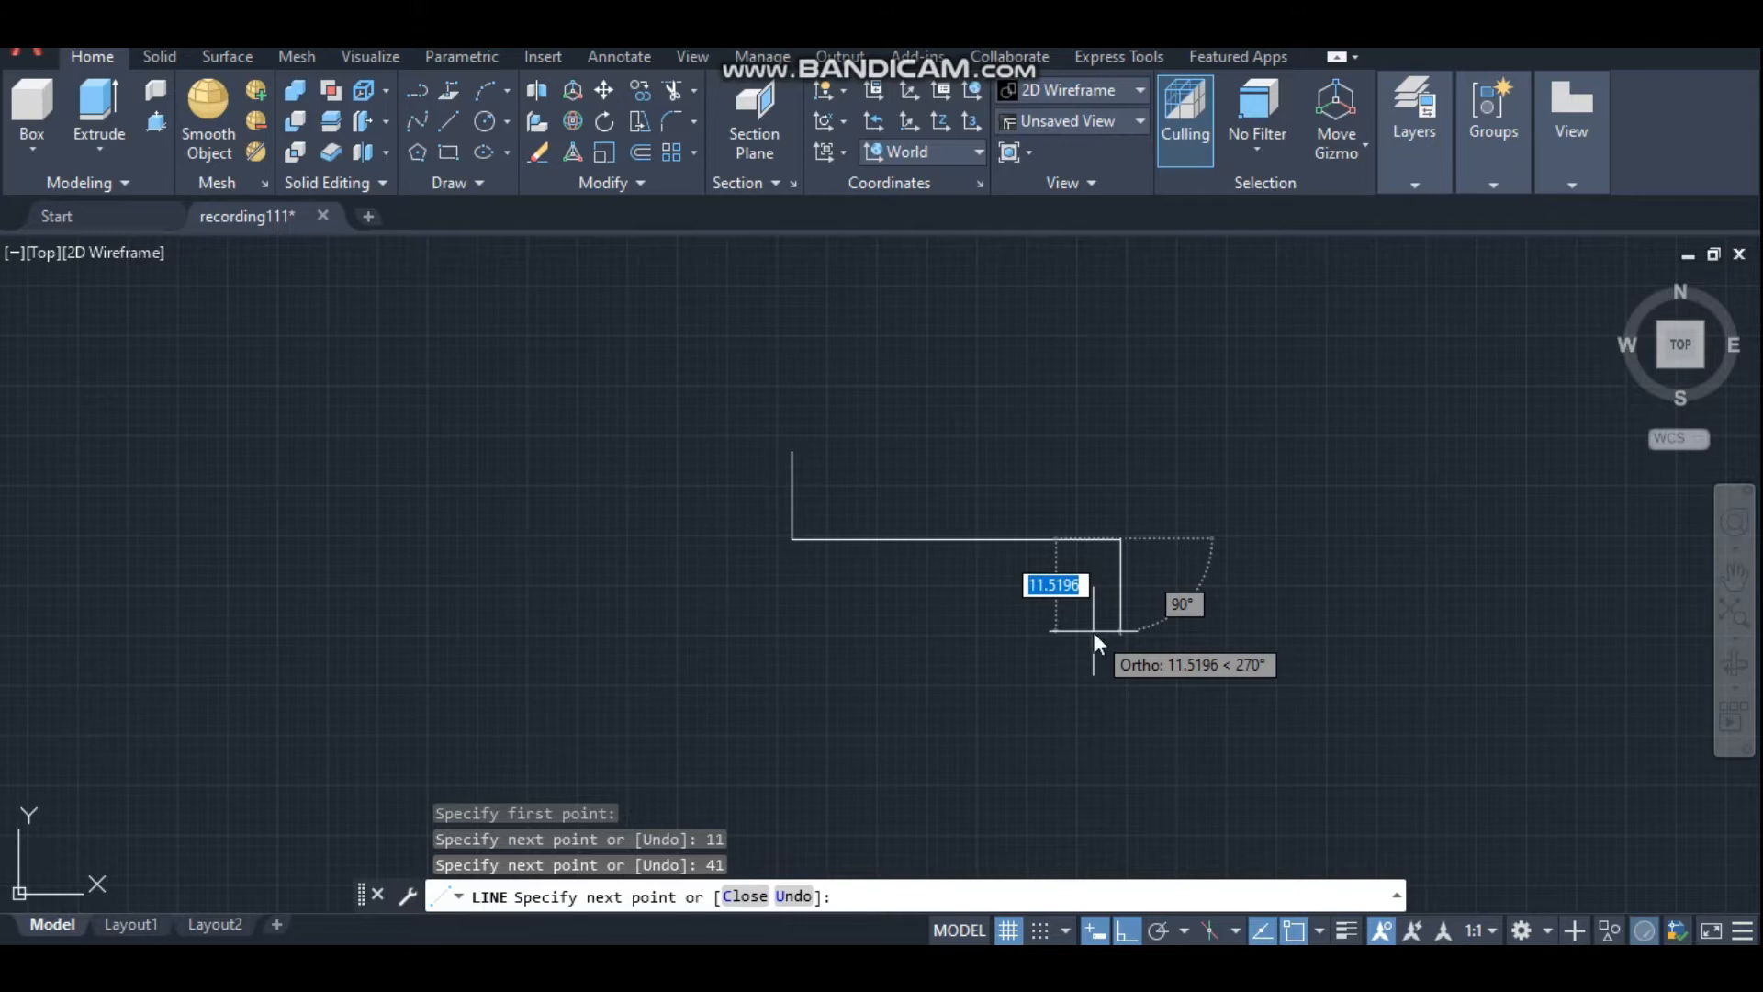
type("18")
key("Return")
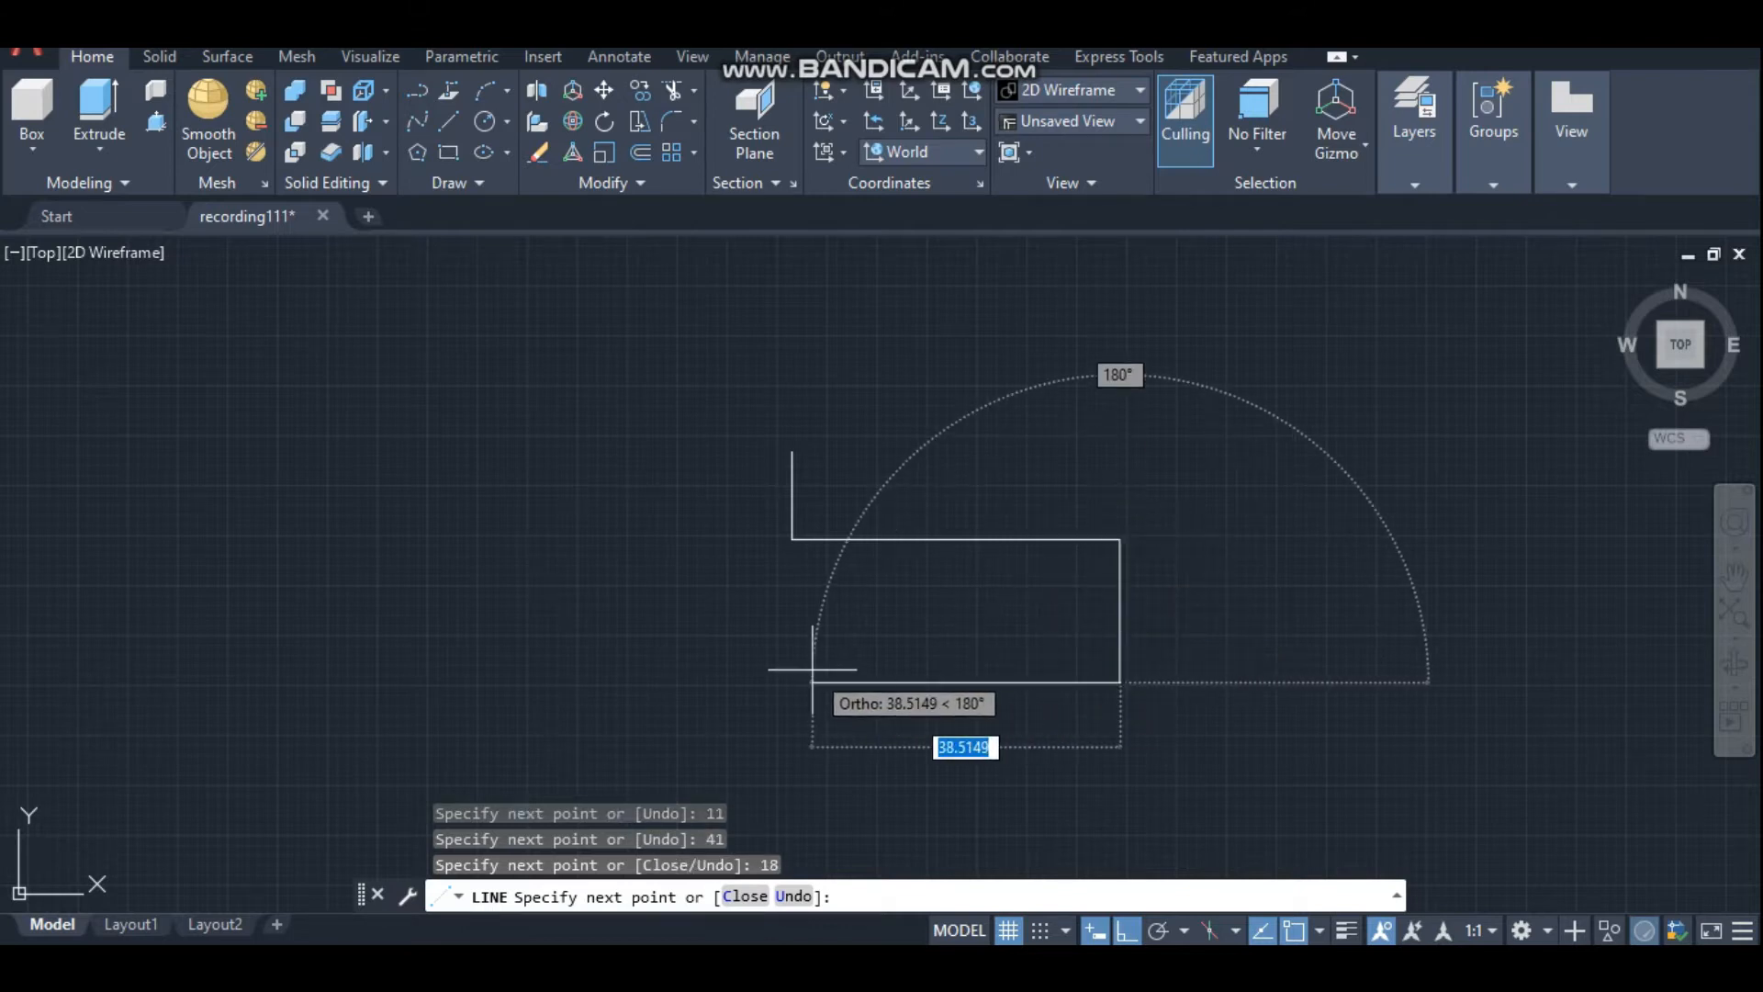
type("41")
key("Return")
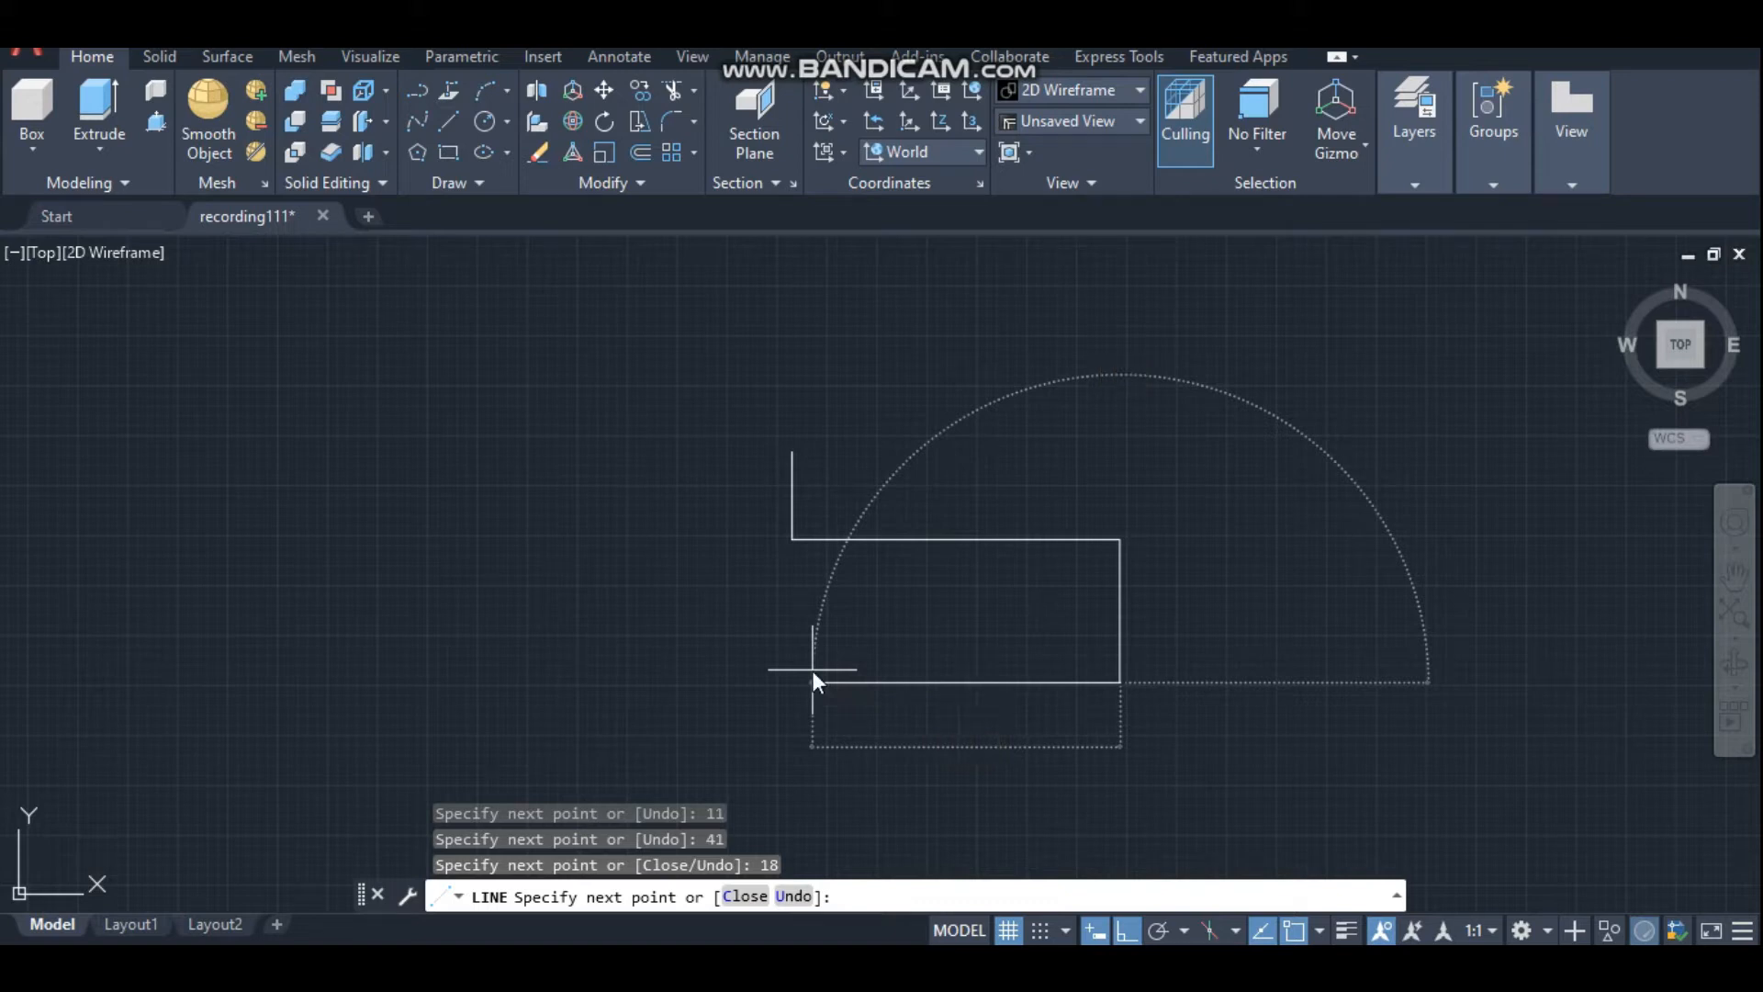
Complete the U-shaped outline with segments 11 units down, 52 right, 40 up and 52 left, back to its start point.
type("11")
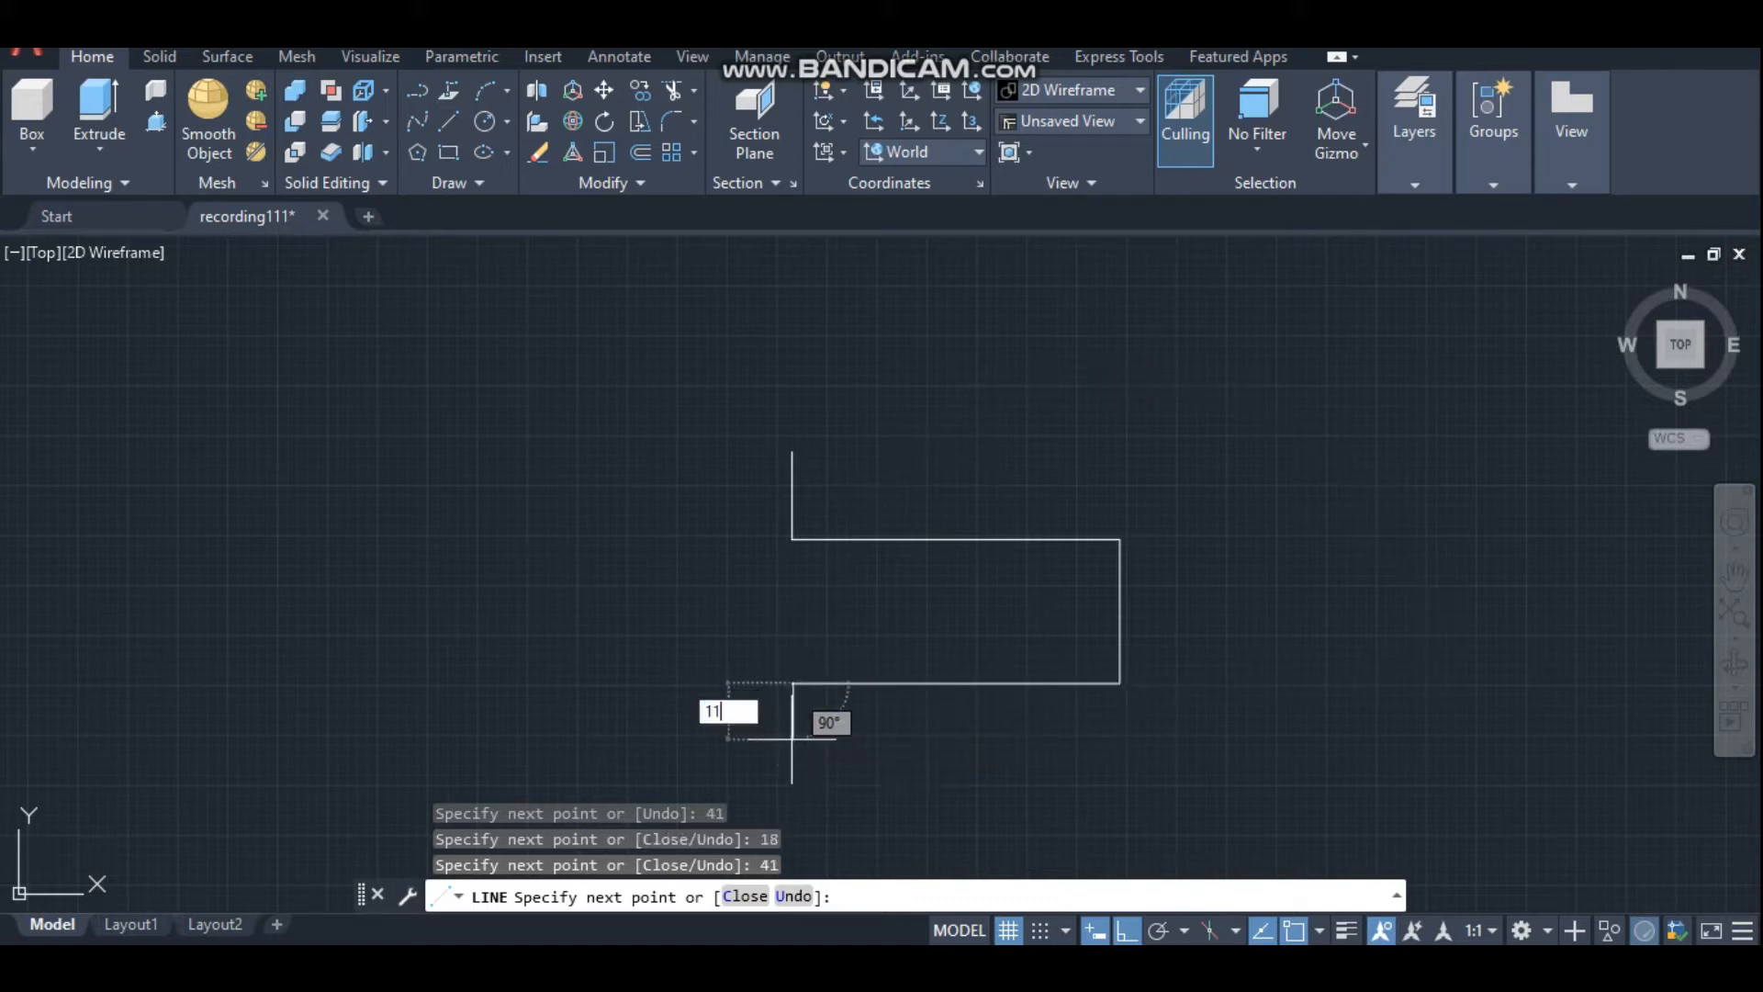
key("Return")
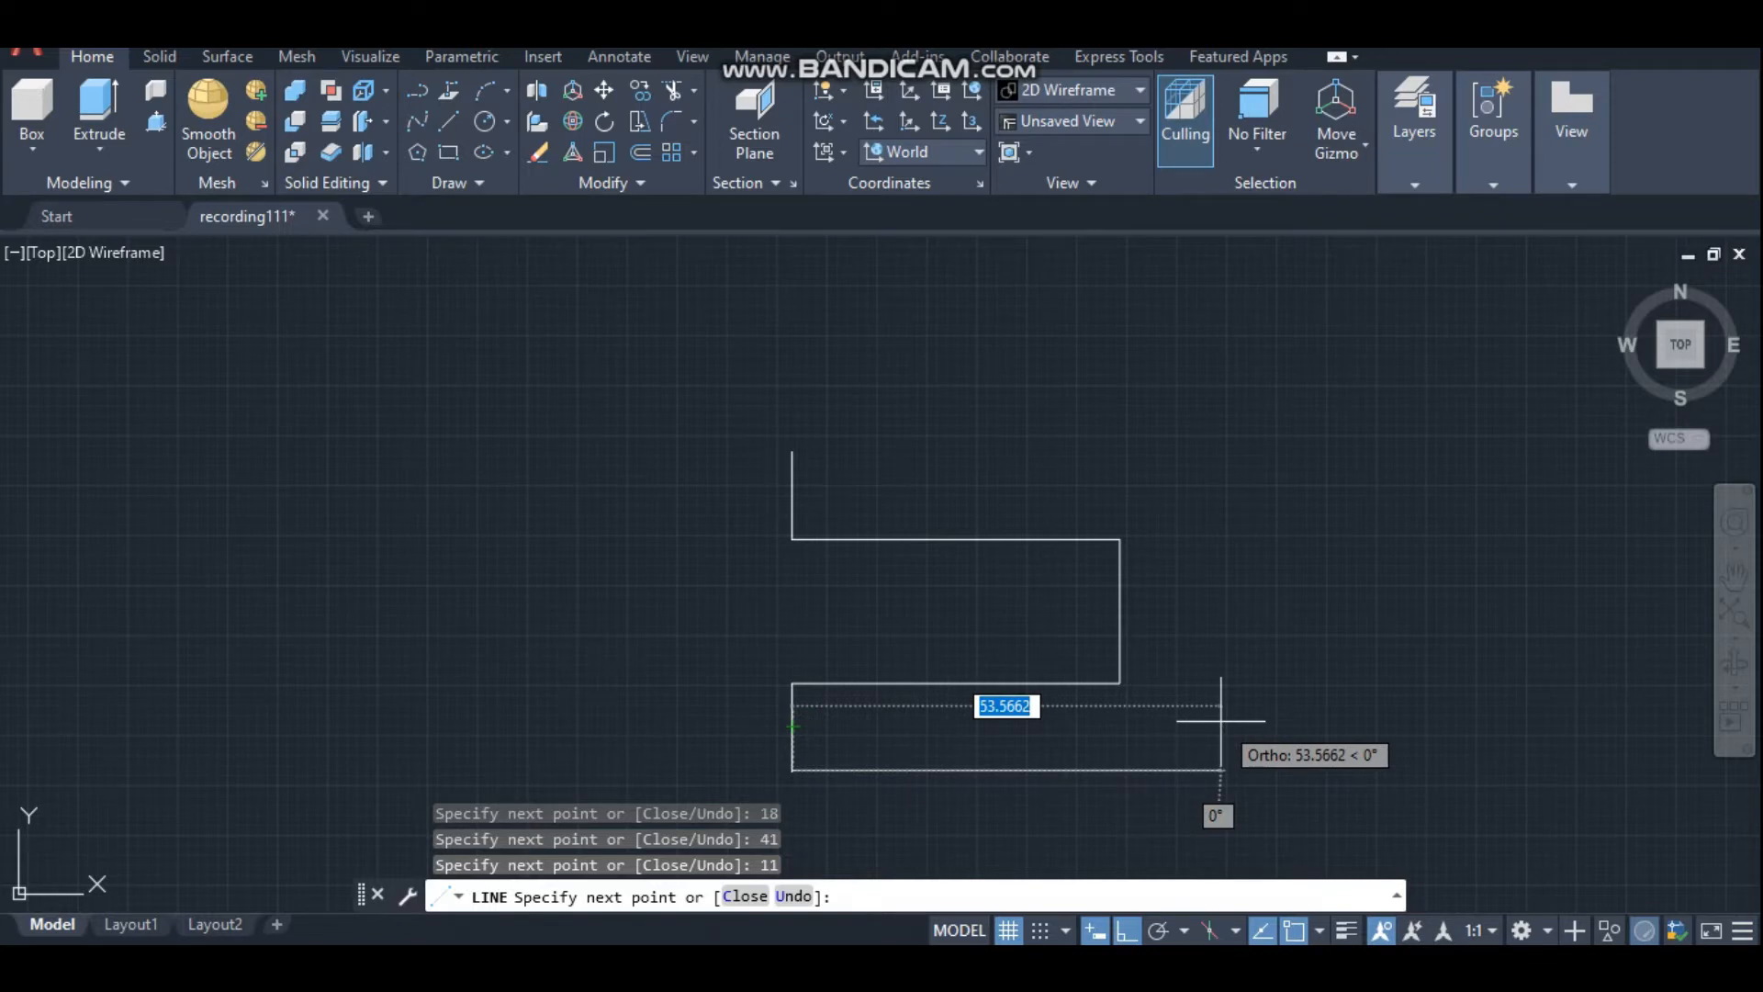
type("52")
key("Return")
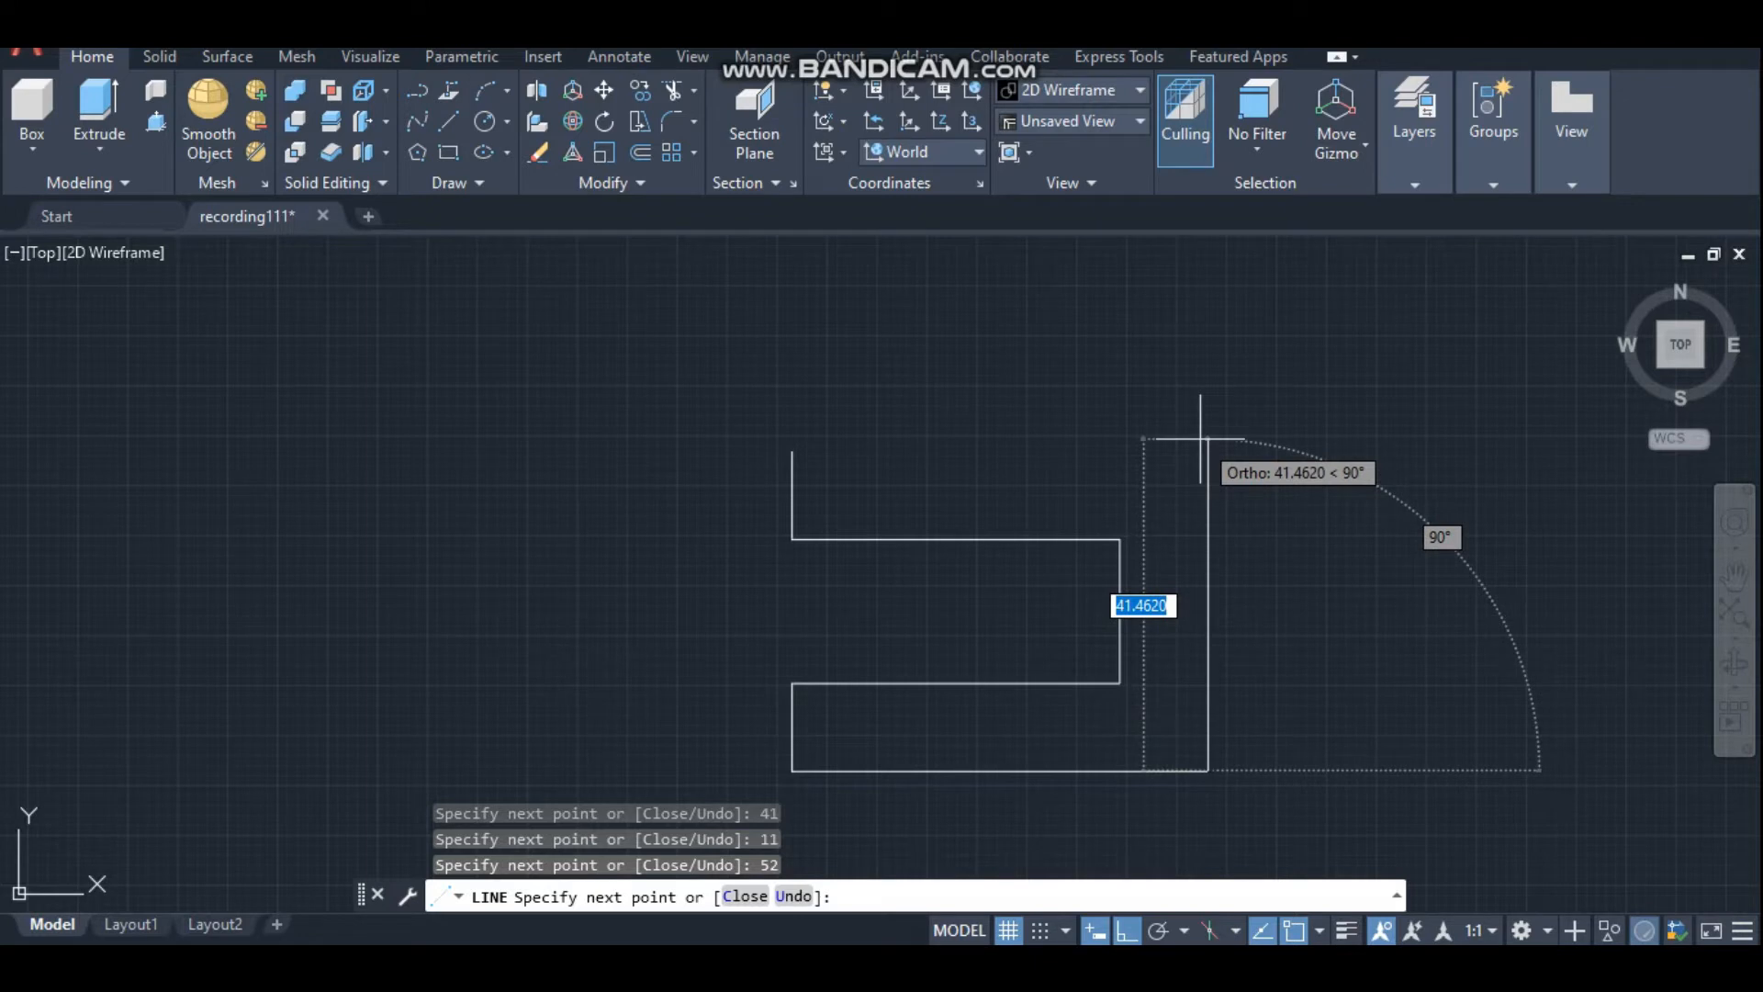
type("40")
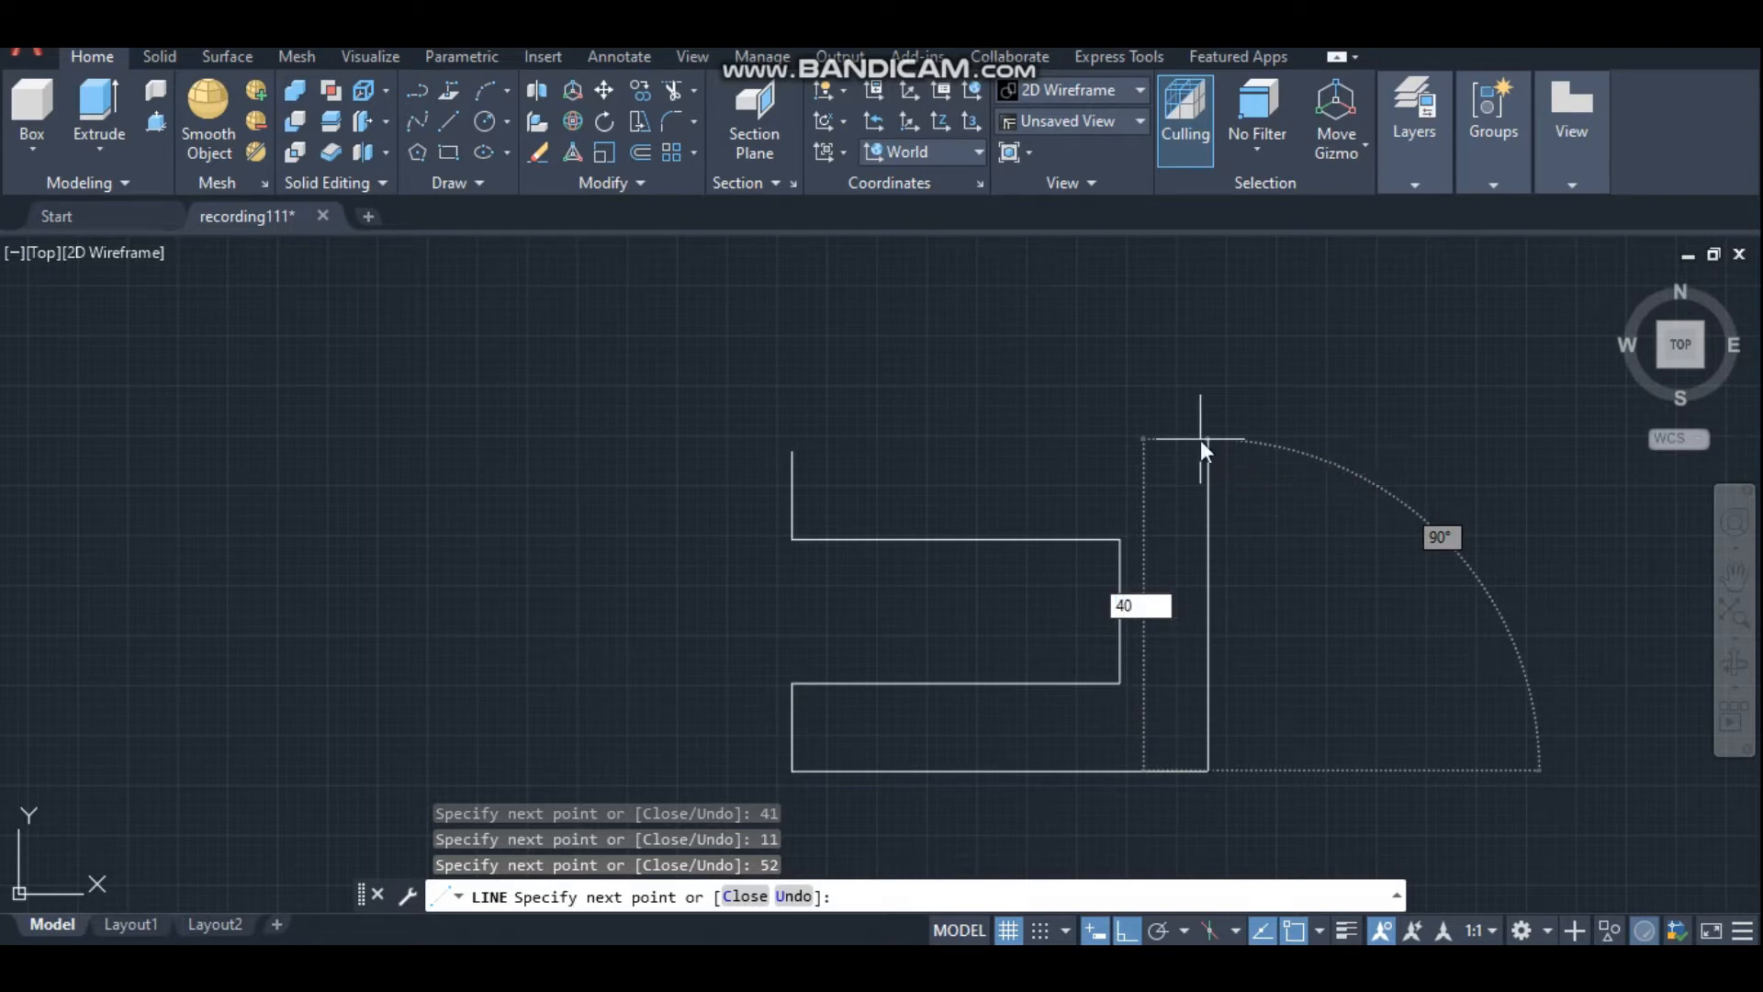
key("Return")
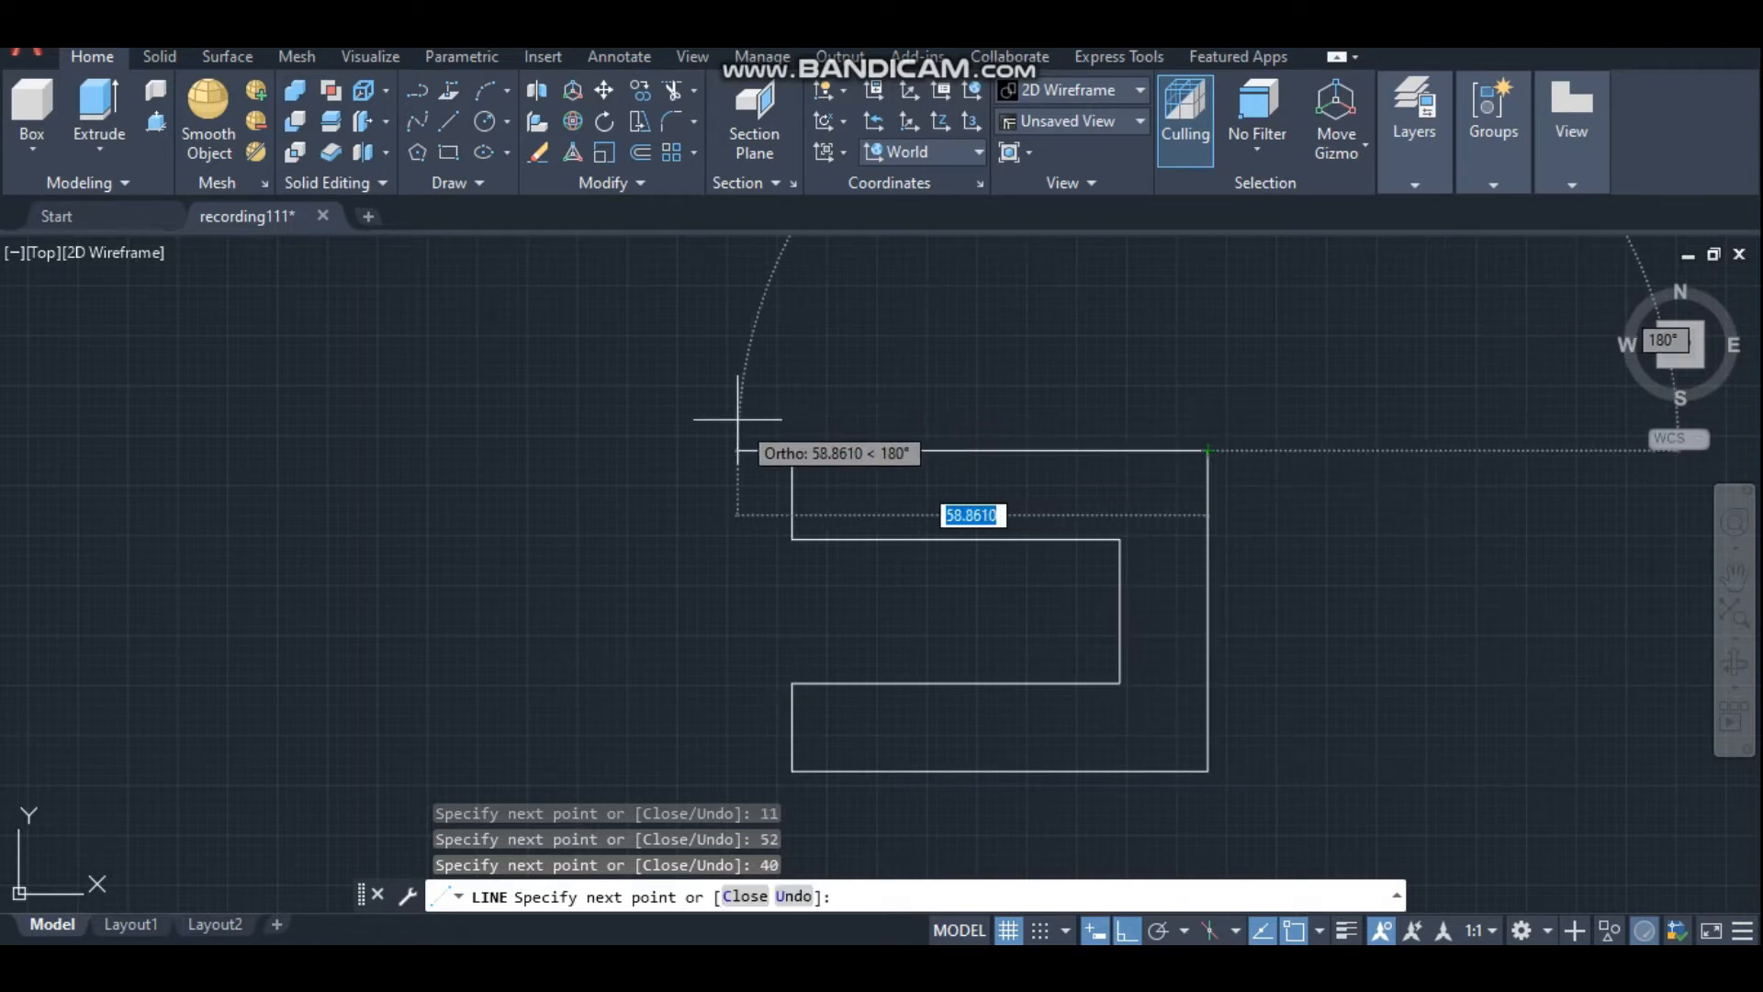
type("52")
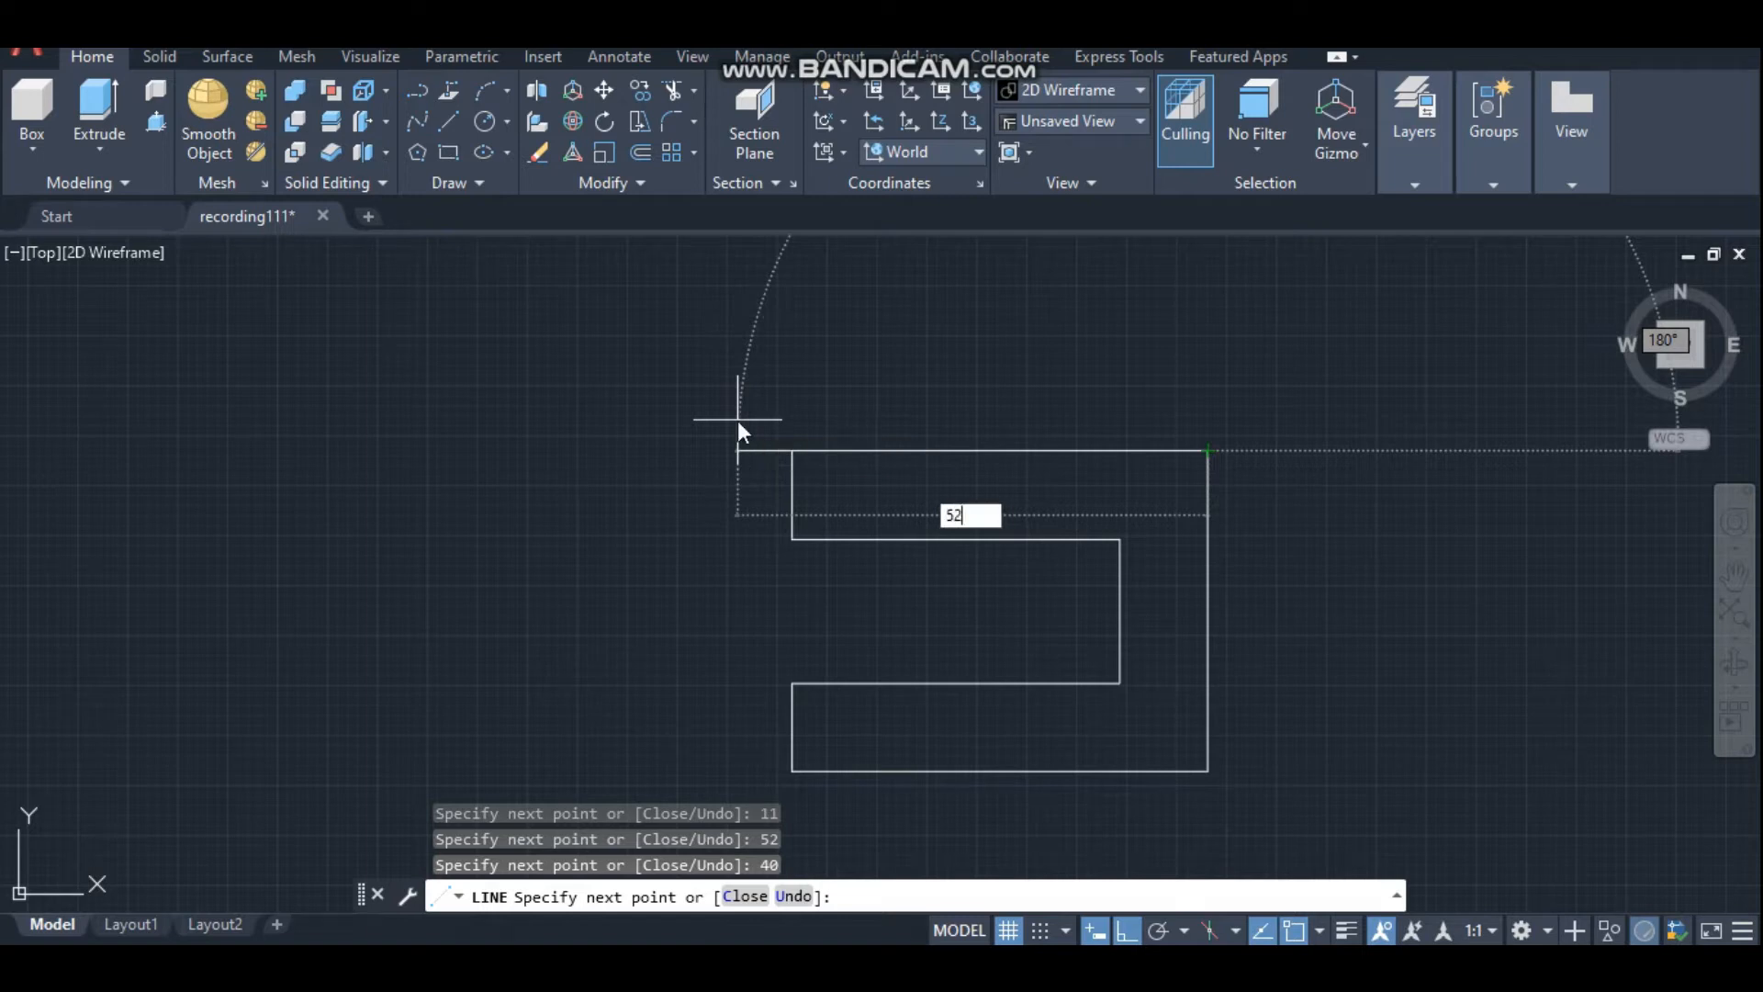
key("Return")
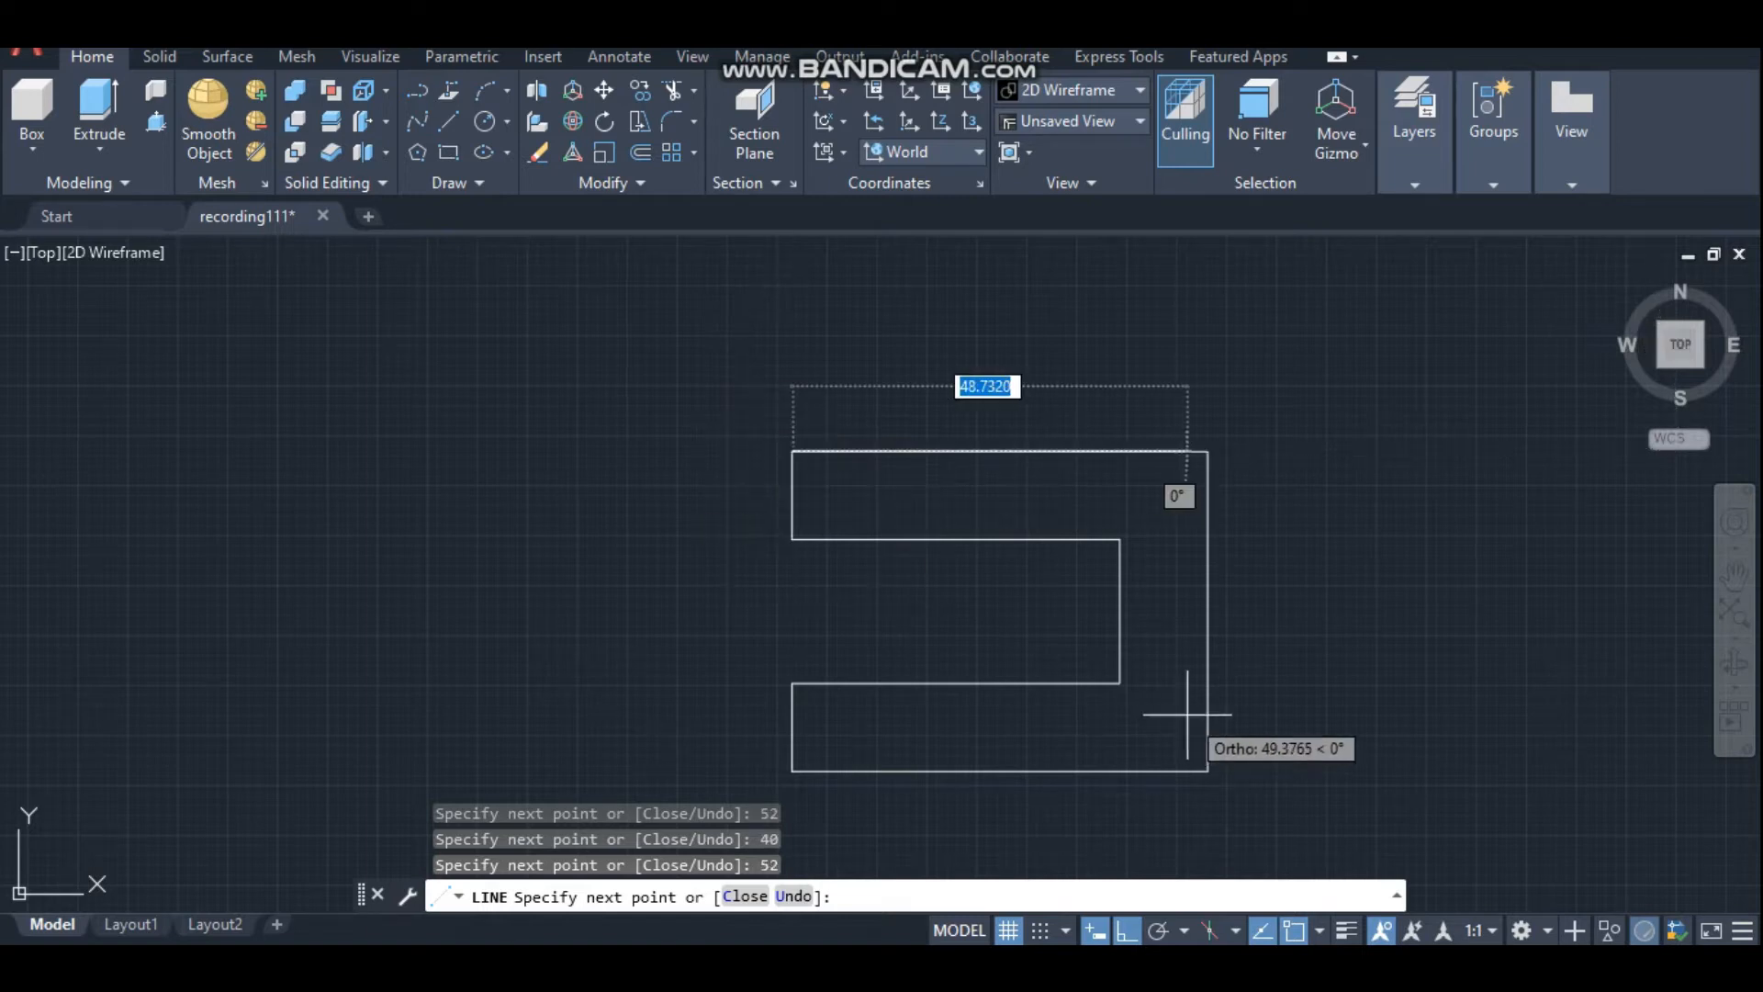
key("Escape")
In an oblique 3D view, use Presspull to extrude the area bounded by the U-shaped outline to a height of 32.
scroll(1271, 642, "down", 3)
scroll(1279, 677, "up", 2)
middle_click_drag(1279, 677, 1198, 630)
scroll(1198, 630, "up", 2)
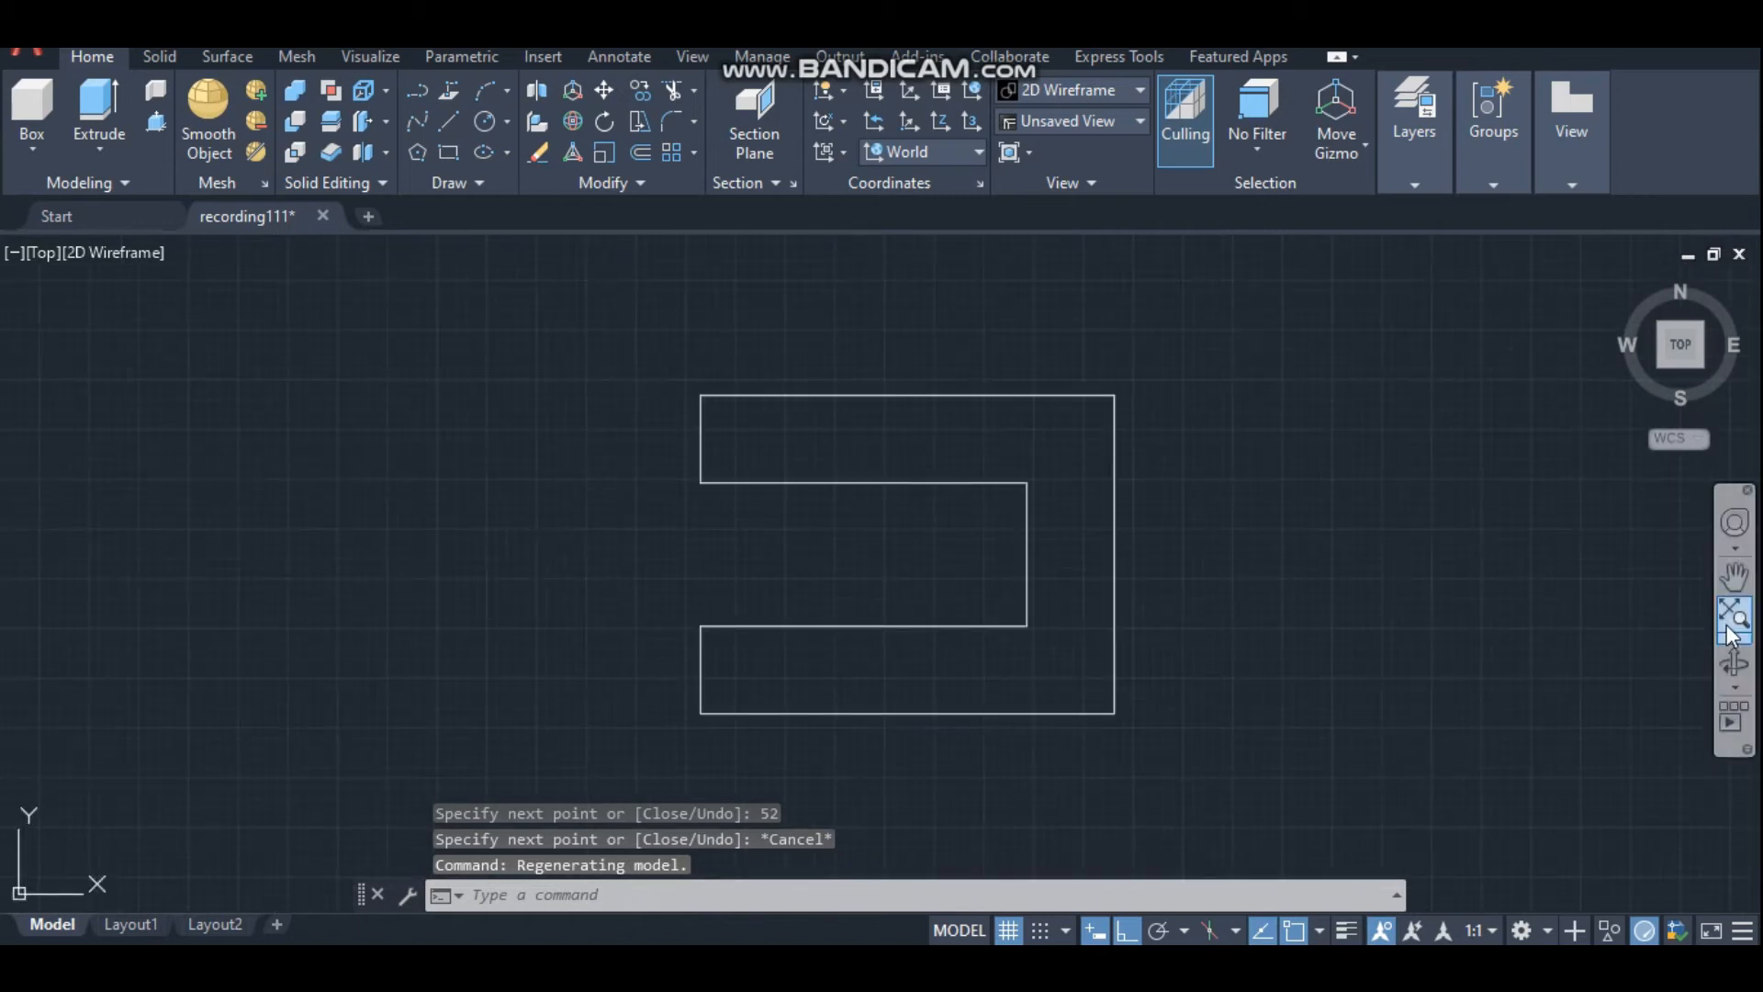
left_click_drag(1510, 691, 1596, 564)
left_click_drag(1342, 633, 1081, 551)
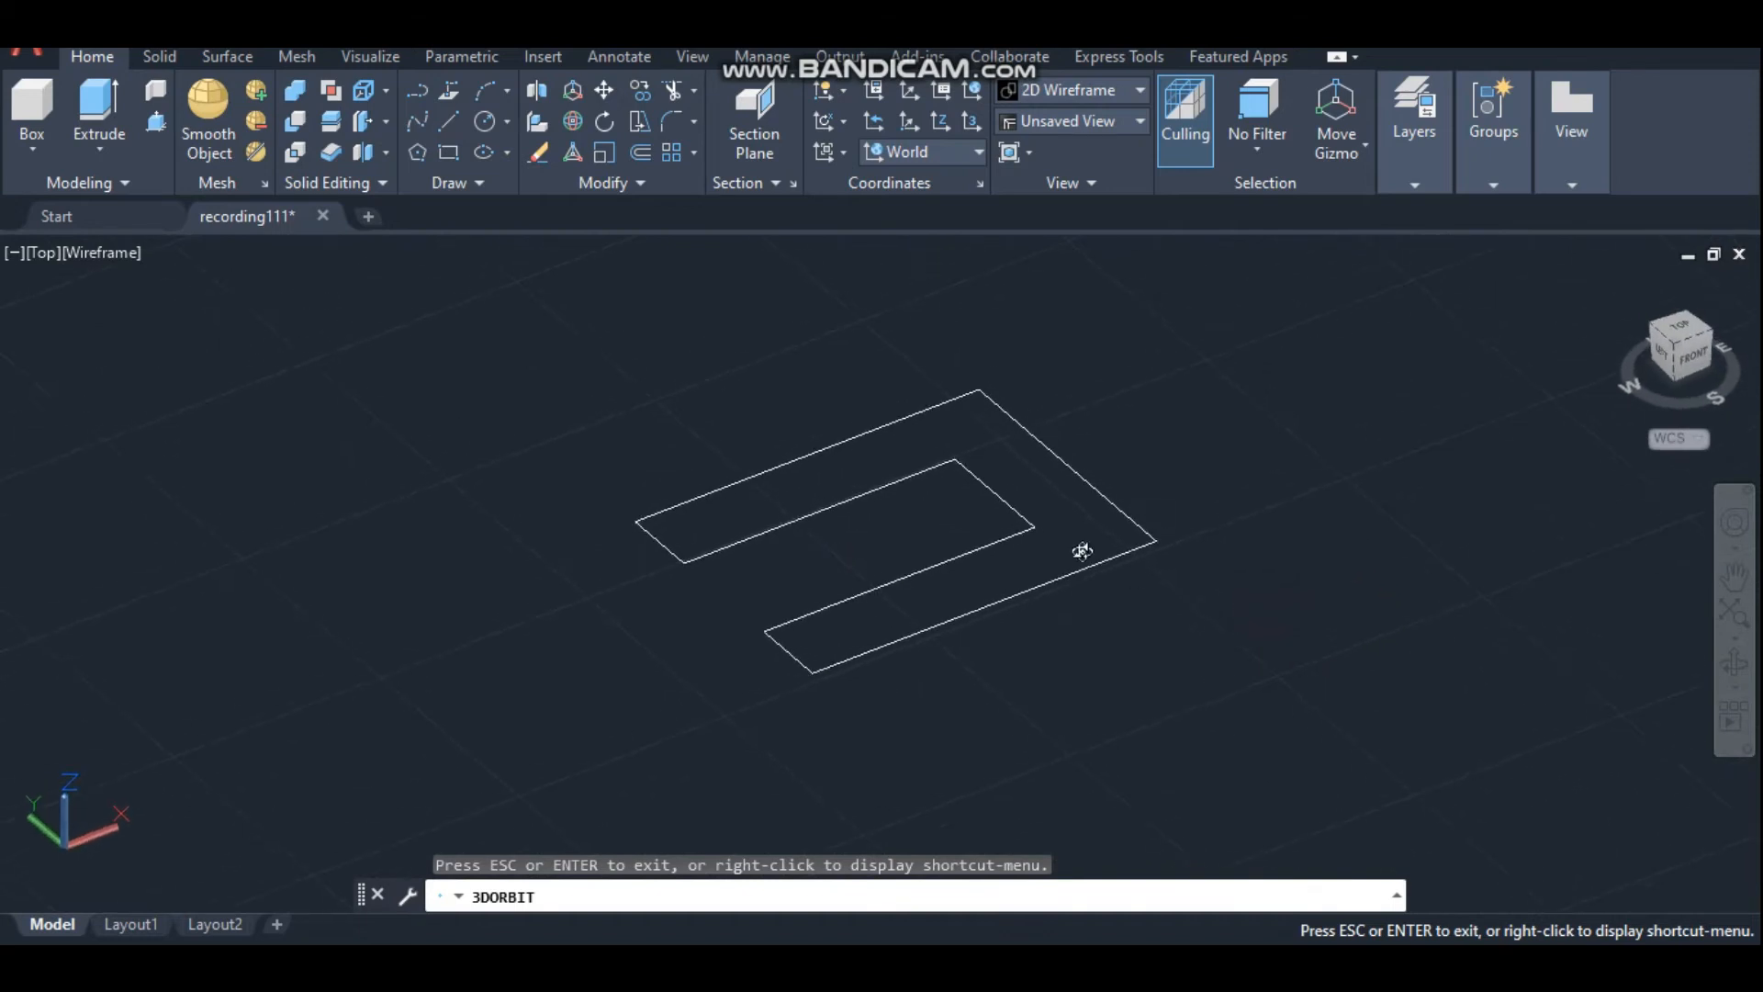
key("Escape")
type("pres")
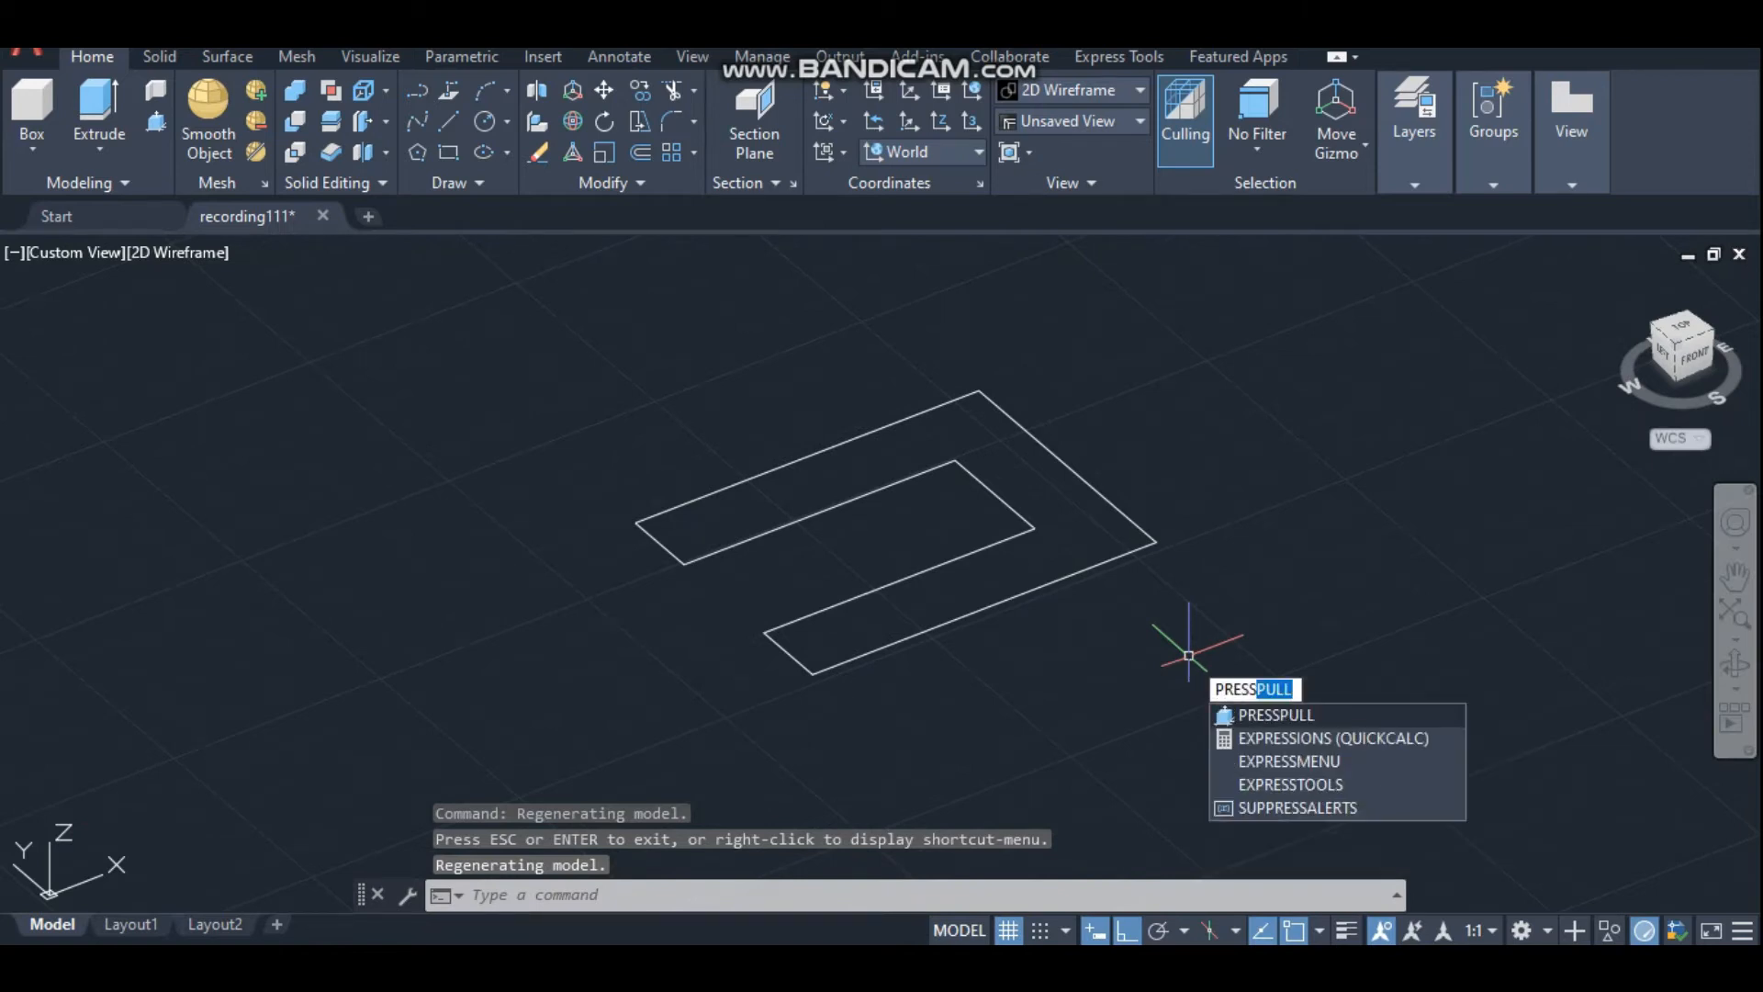
key("Return")
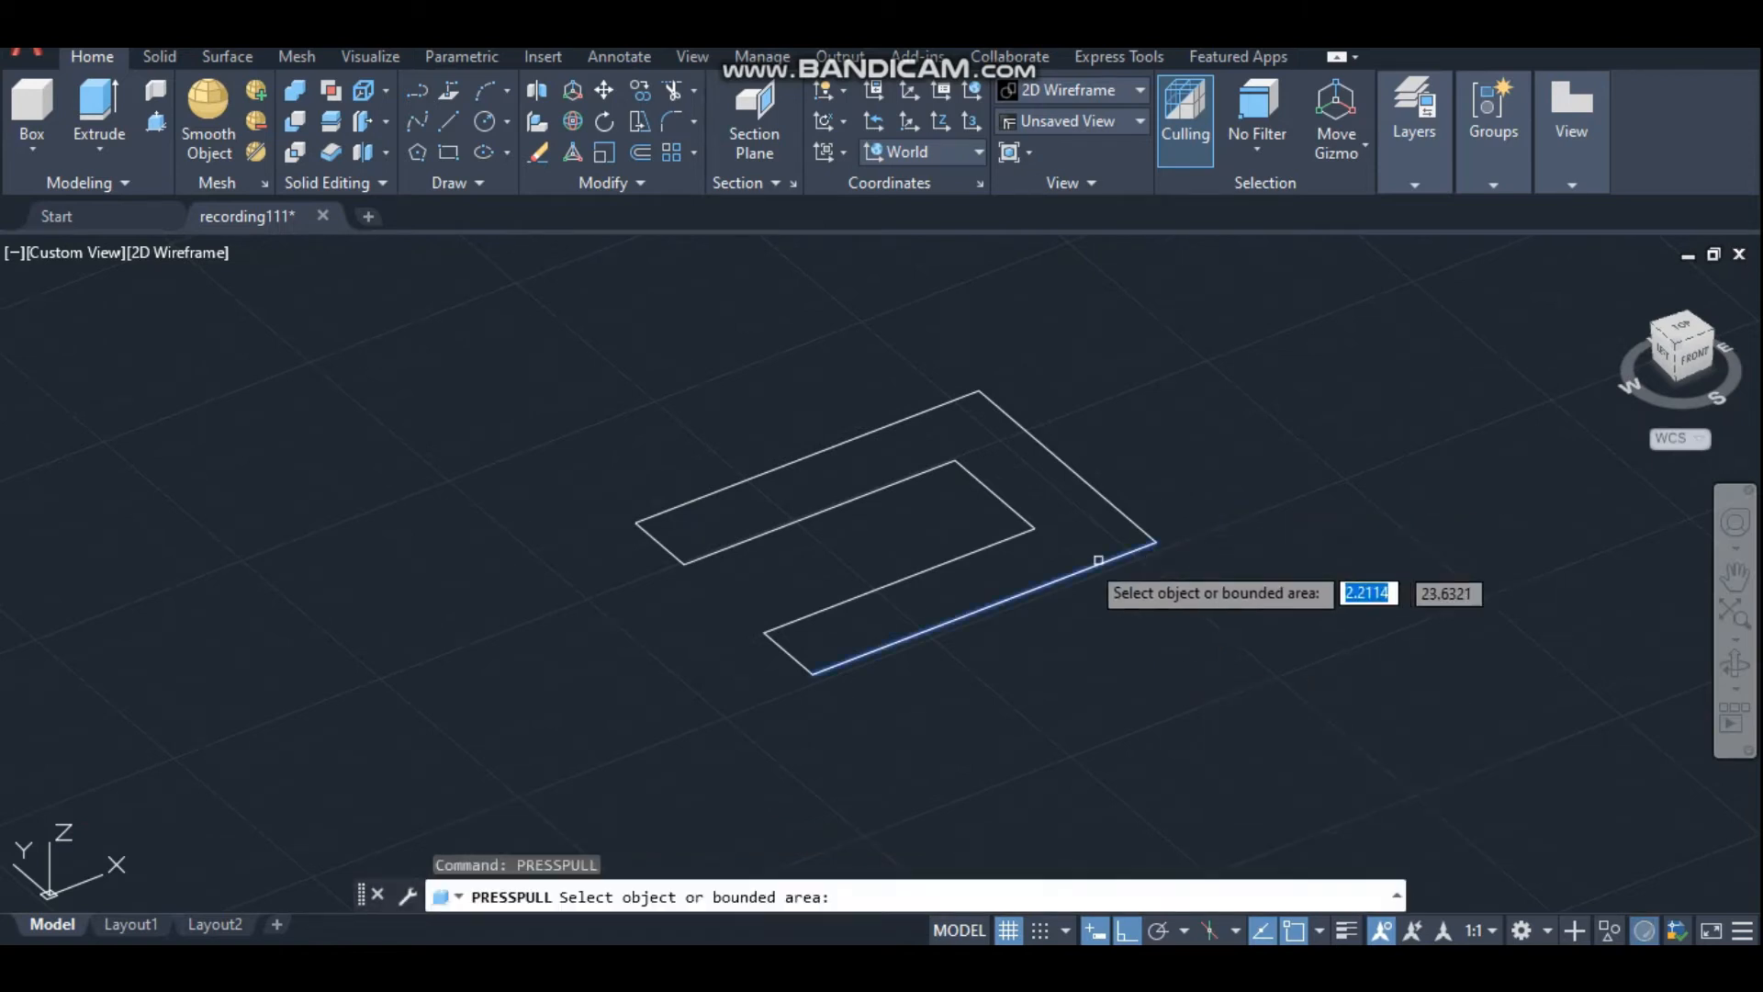
left_click(1087, 493)
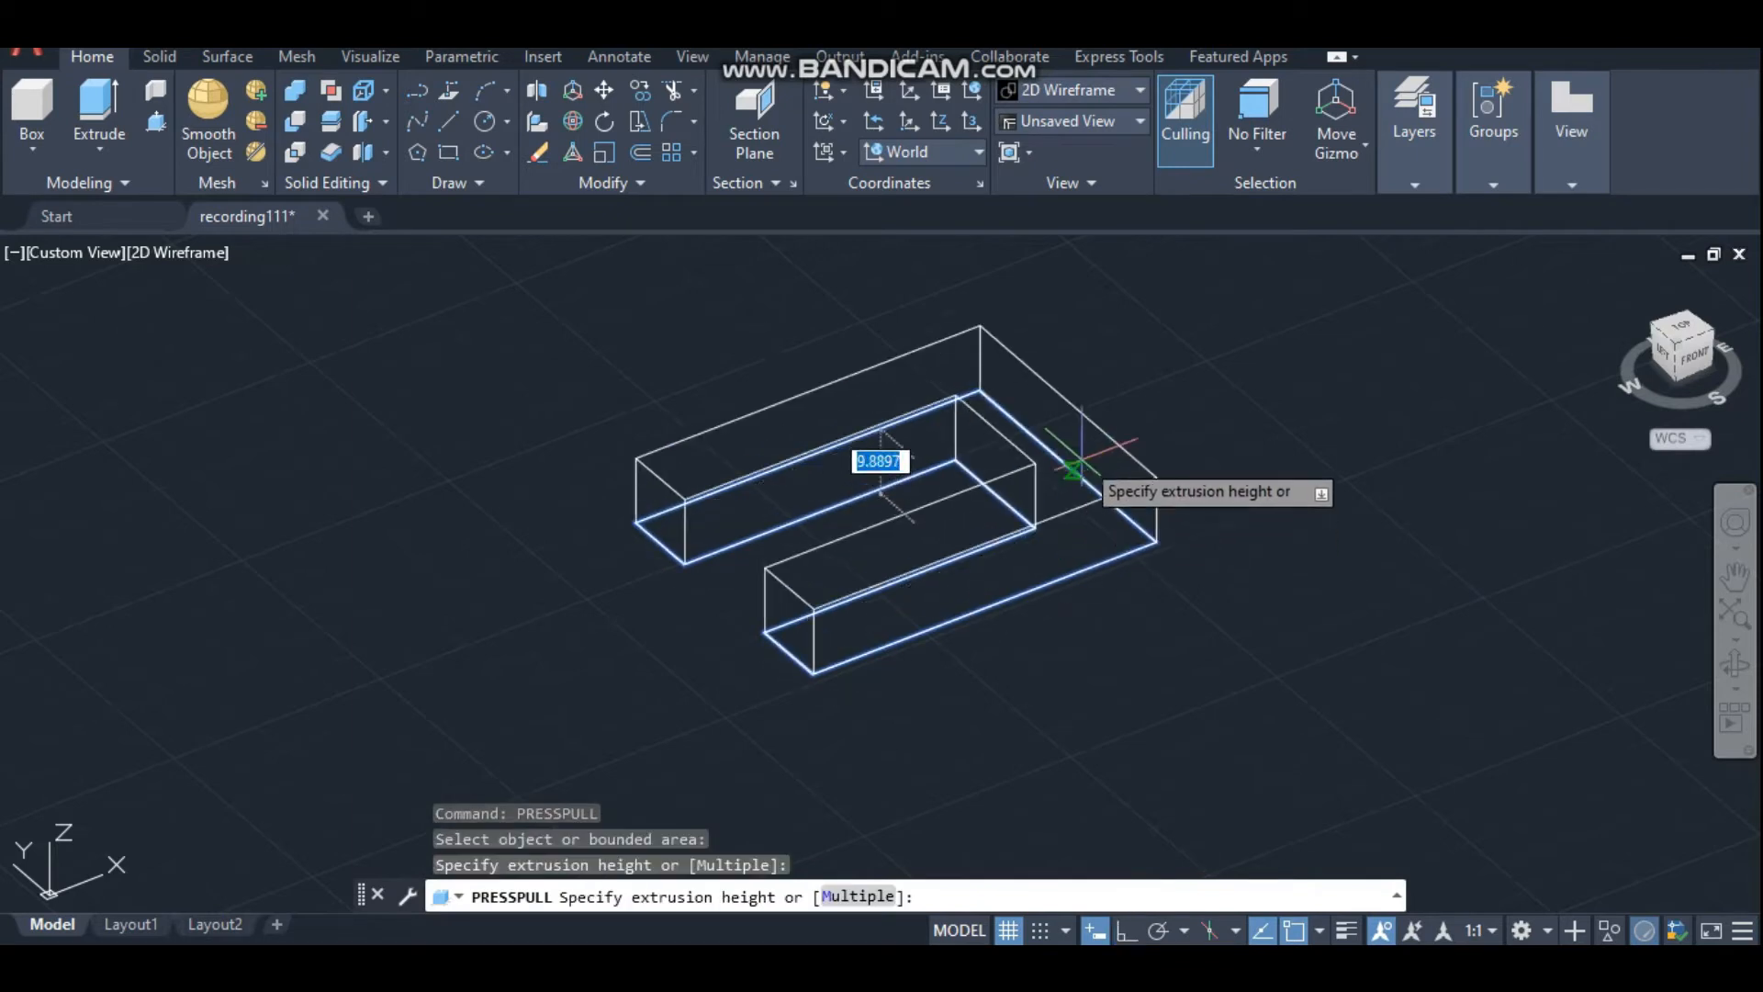
type("32")
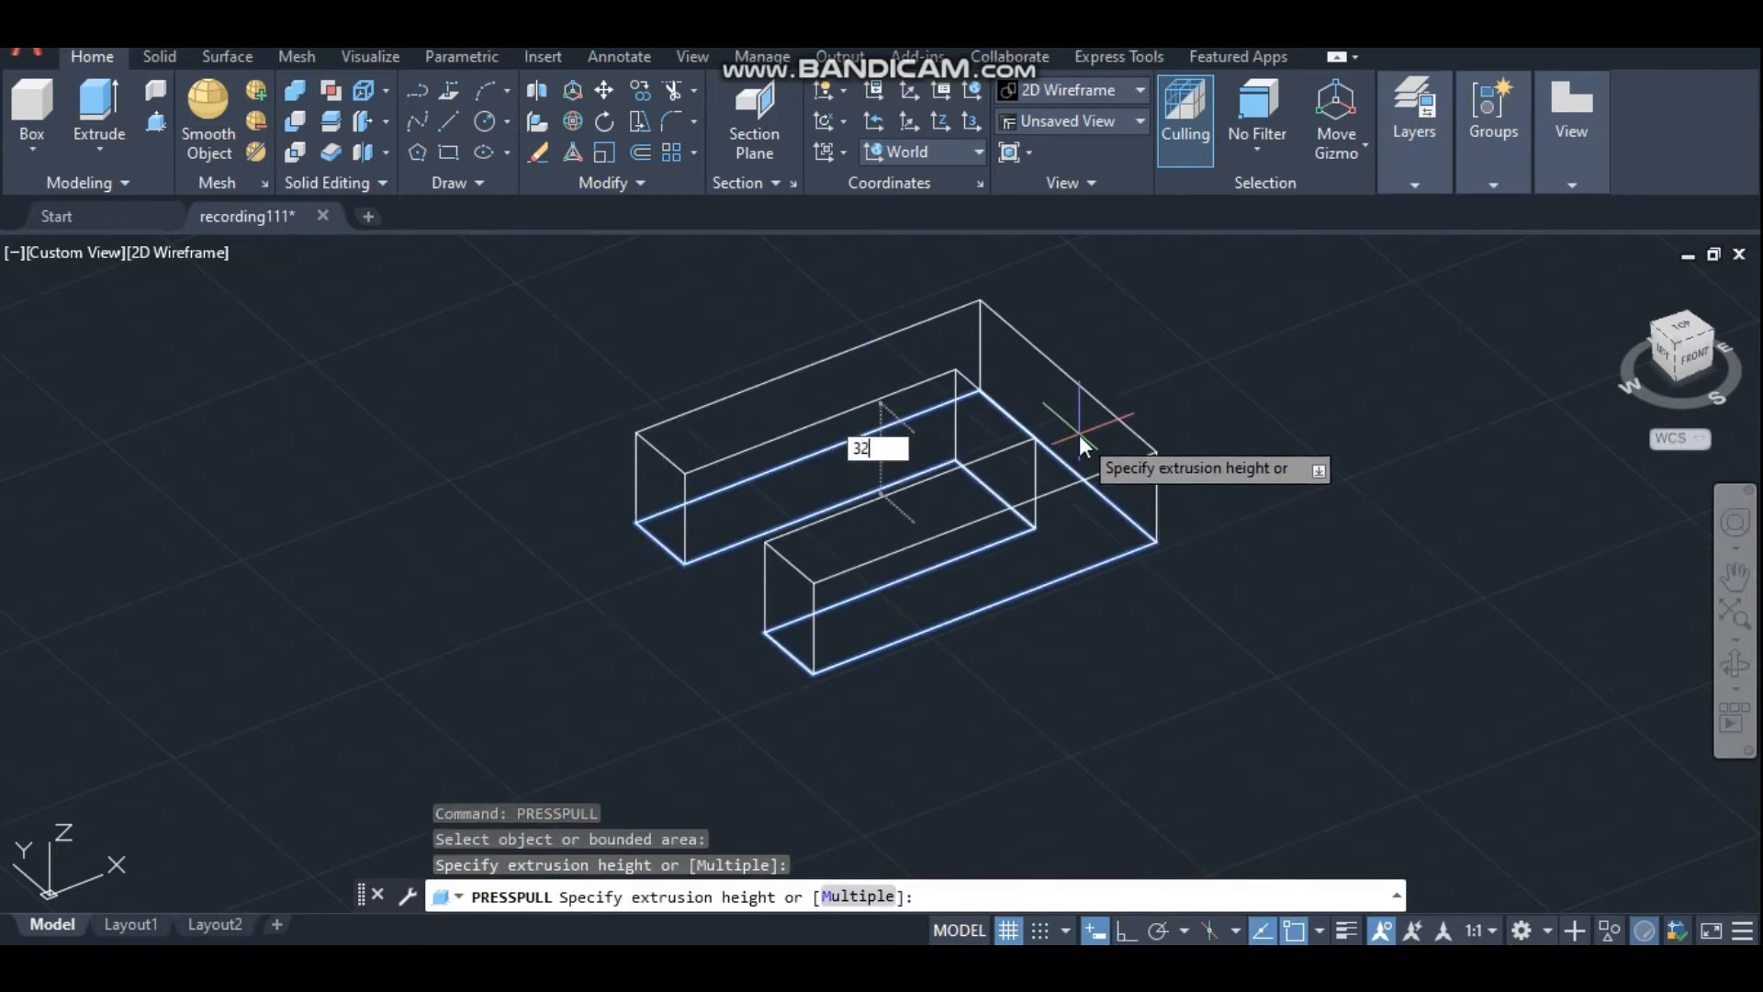
key("Return")
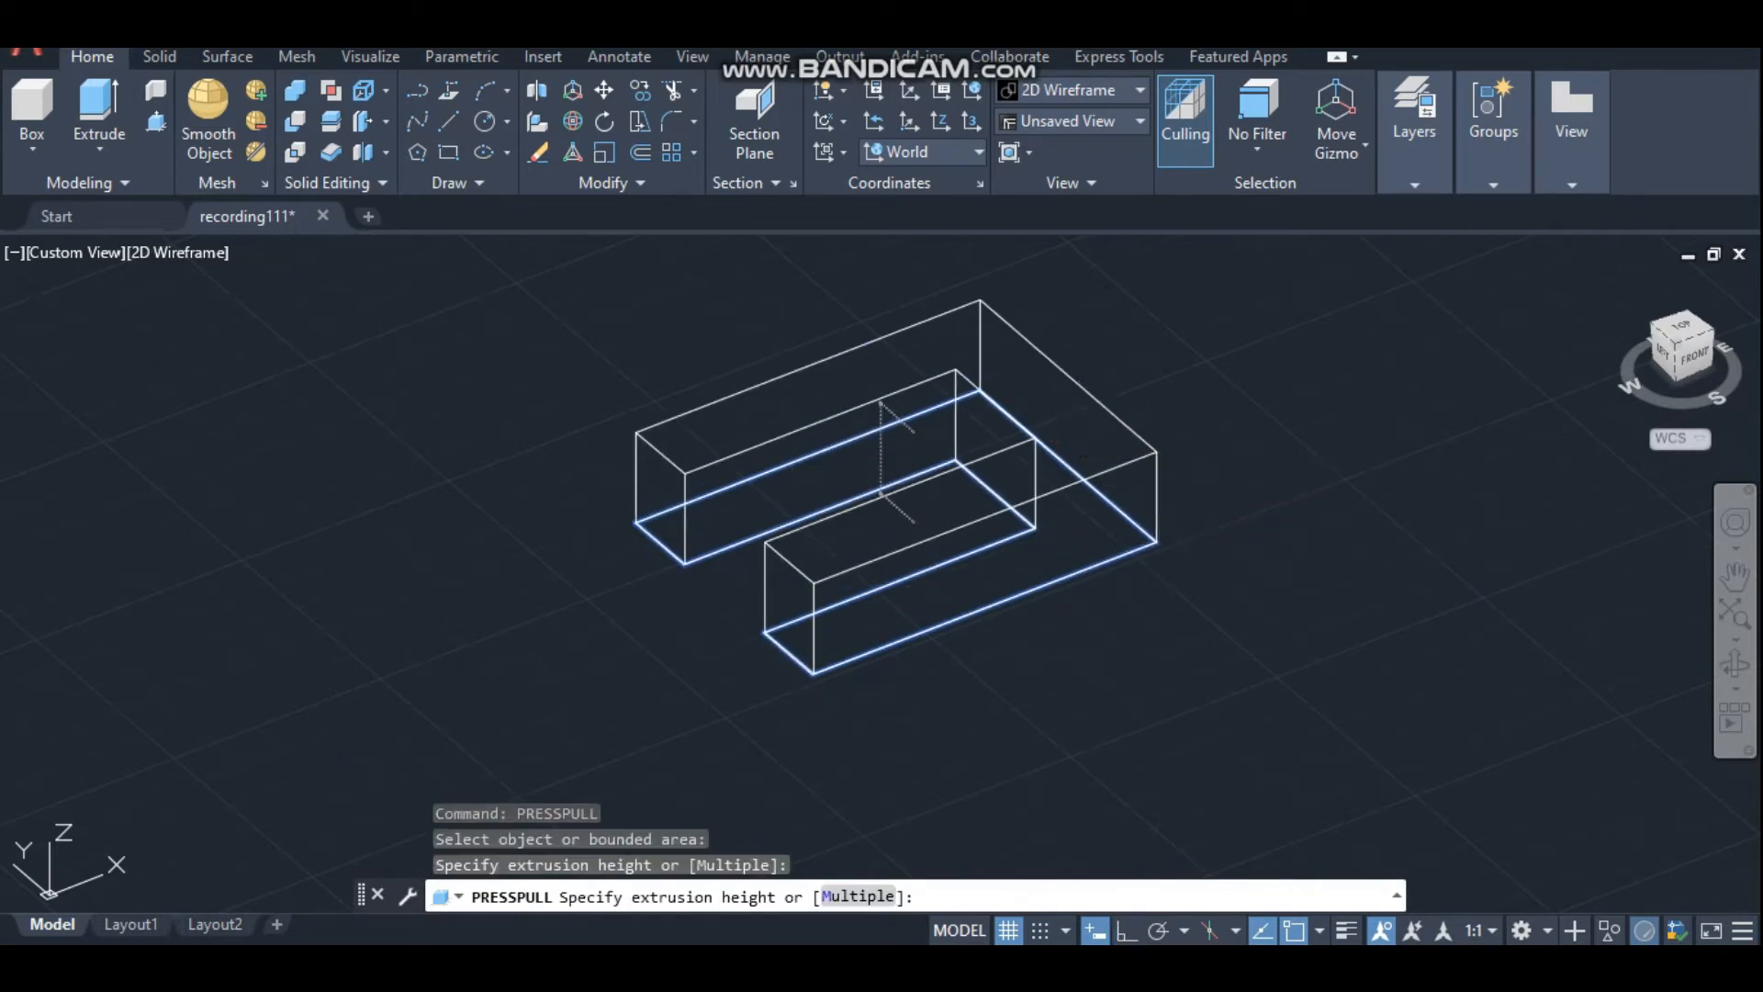
key("Escape")
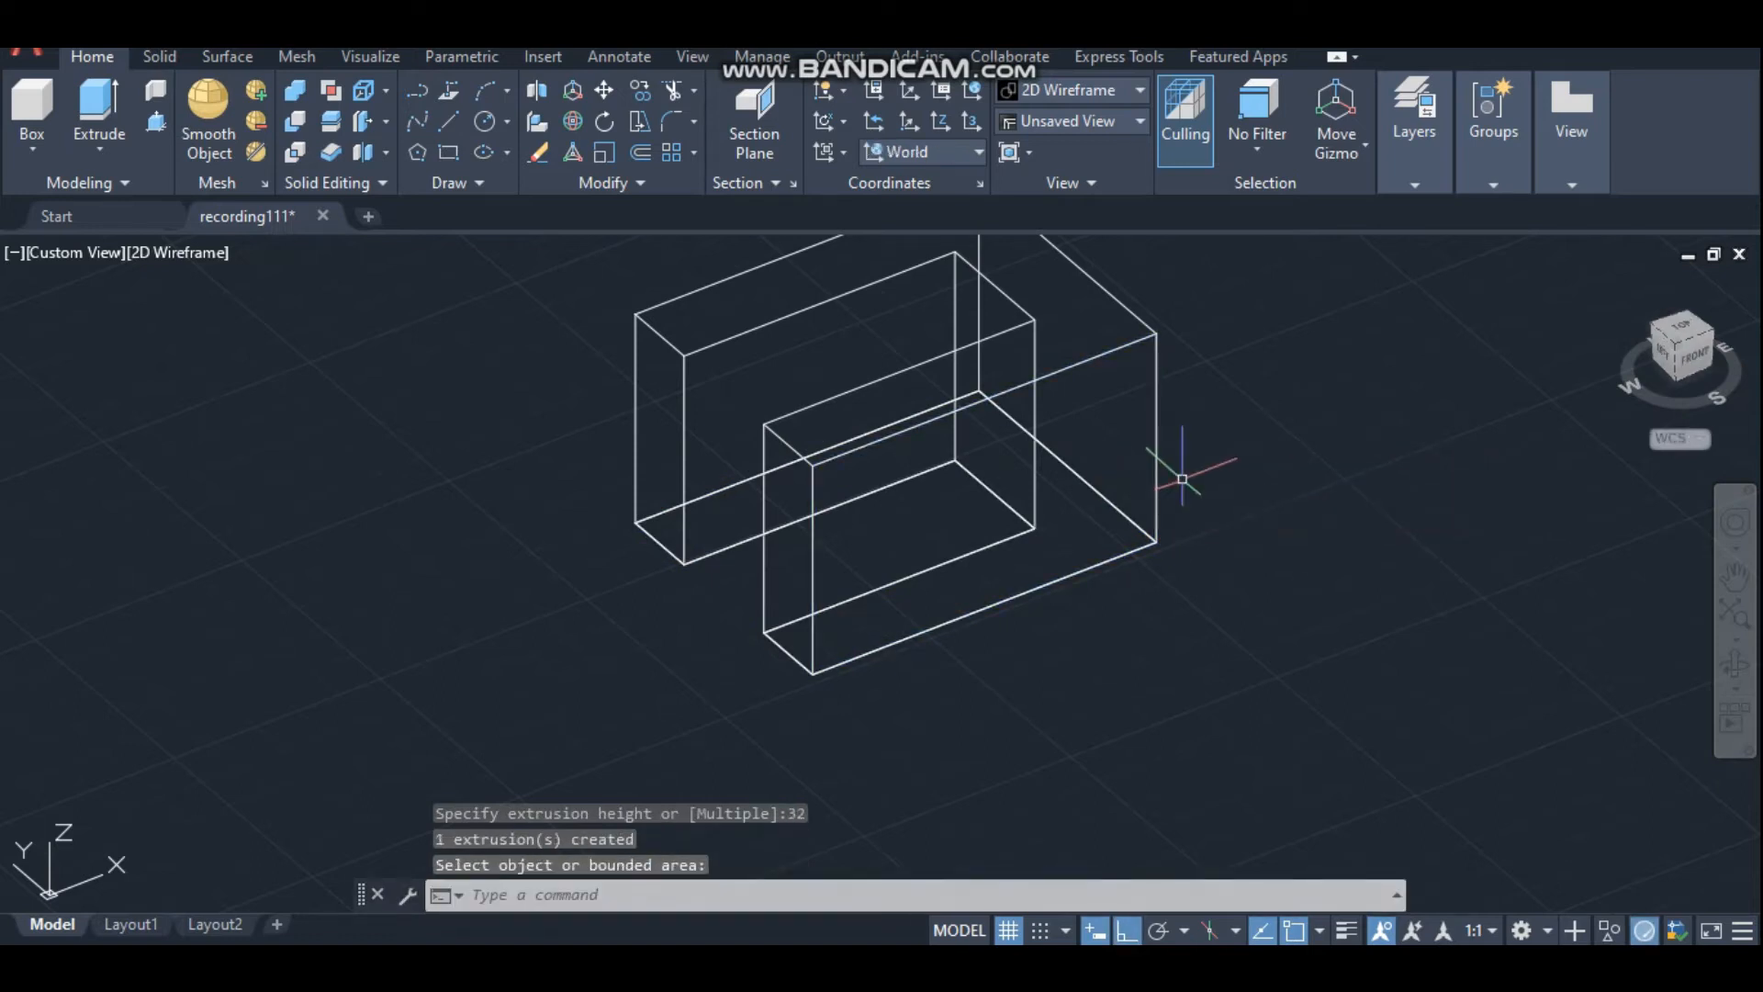
Change the visual style of the extruded U-shaped solid to Shades of Gray.
scroll(1185, 496, "down", 2)
middle_click_drag(1188, 505, 1203, 595)
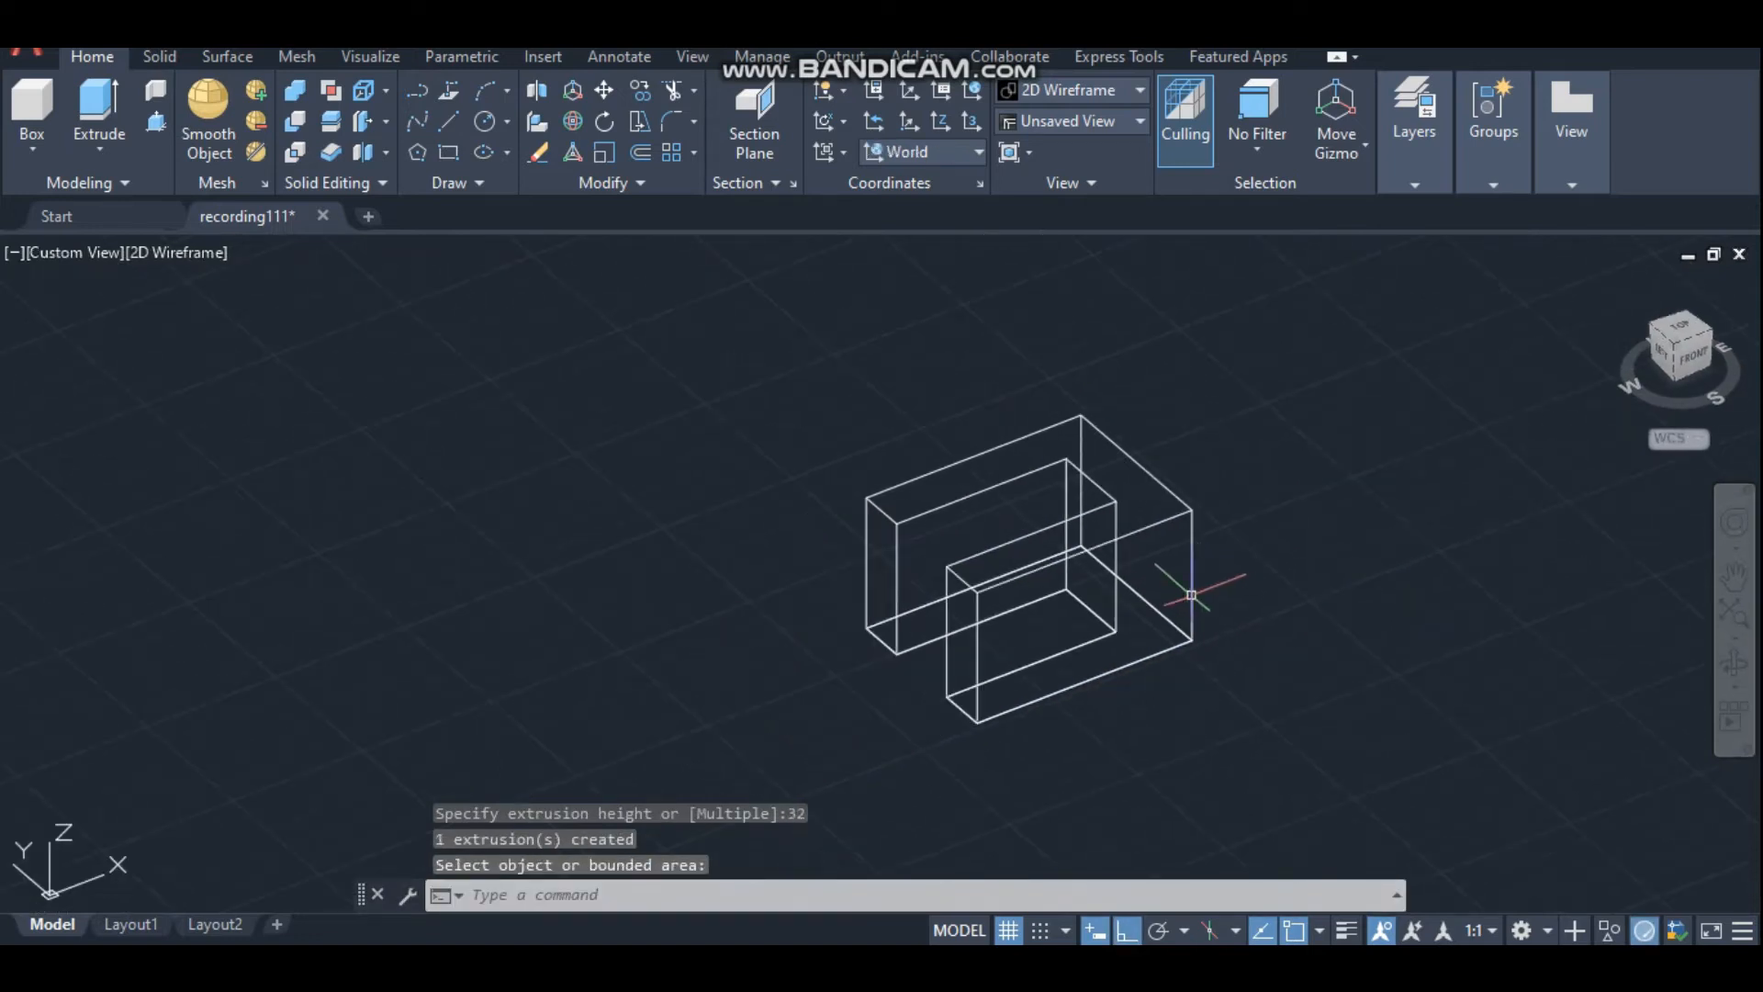
scroll(1191, 595, "up", 2)
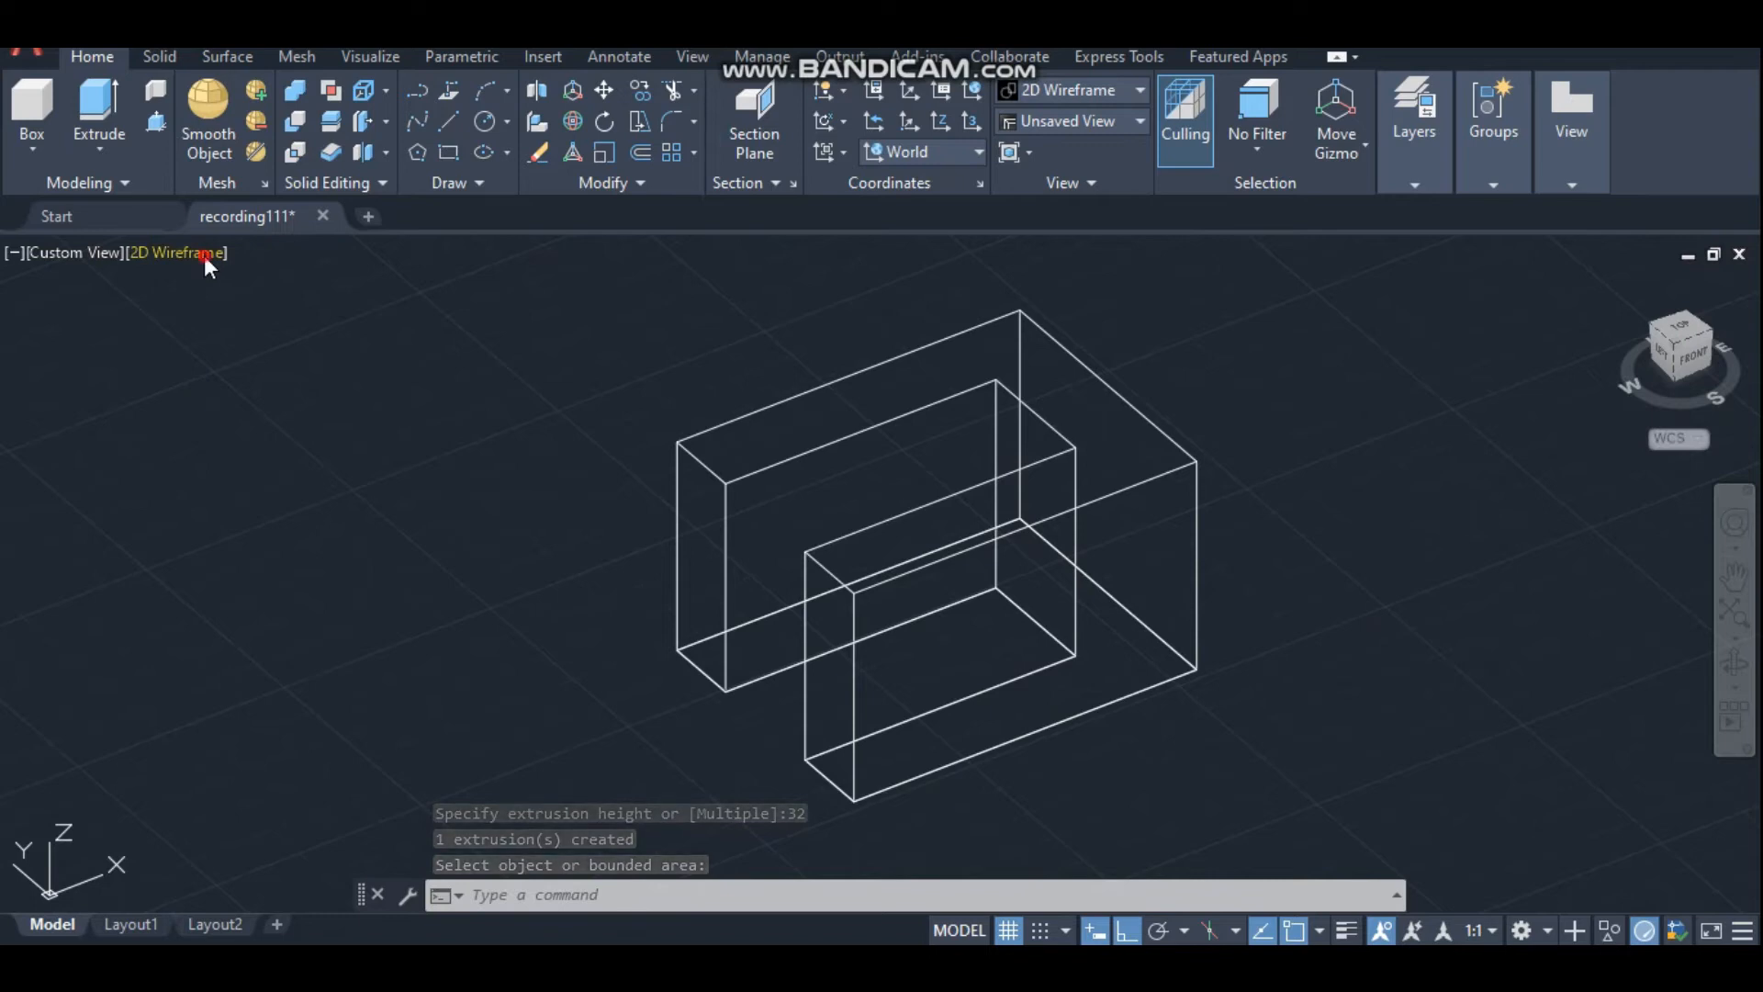
left_click(204, 255)
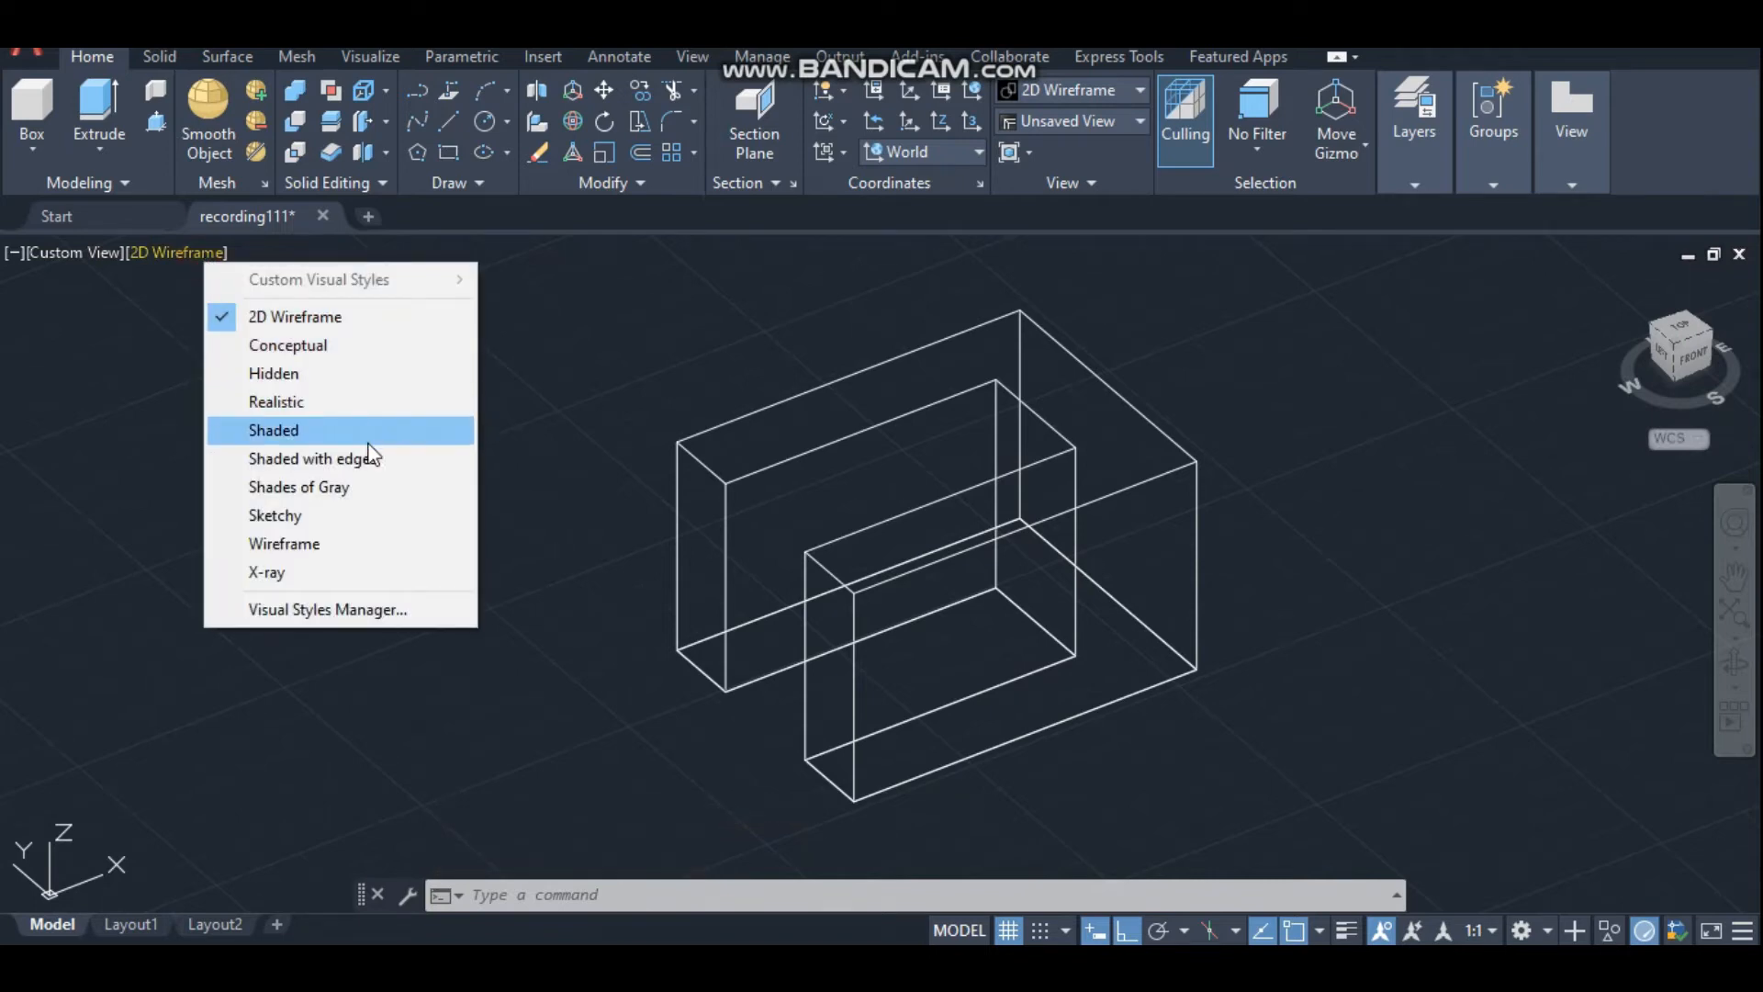
left_click(401, 496)
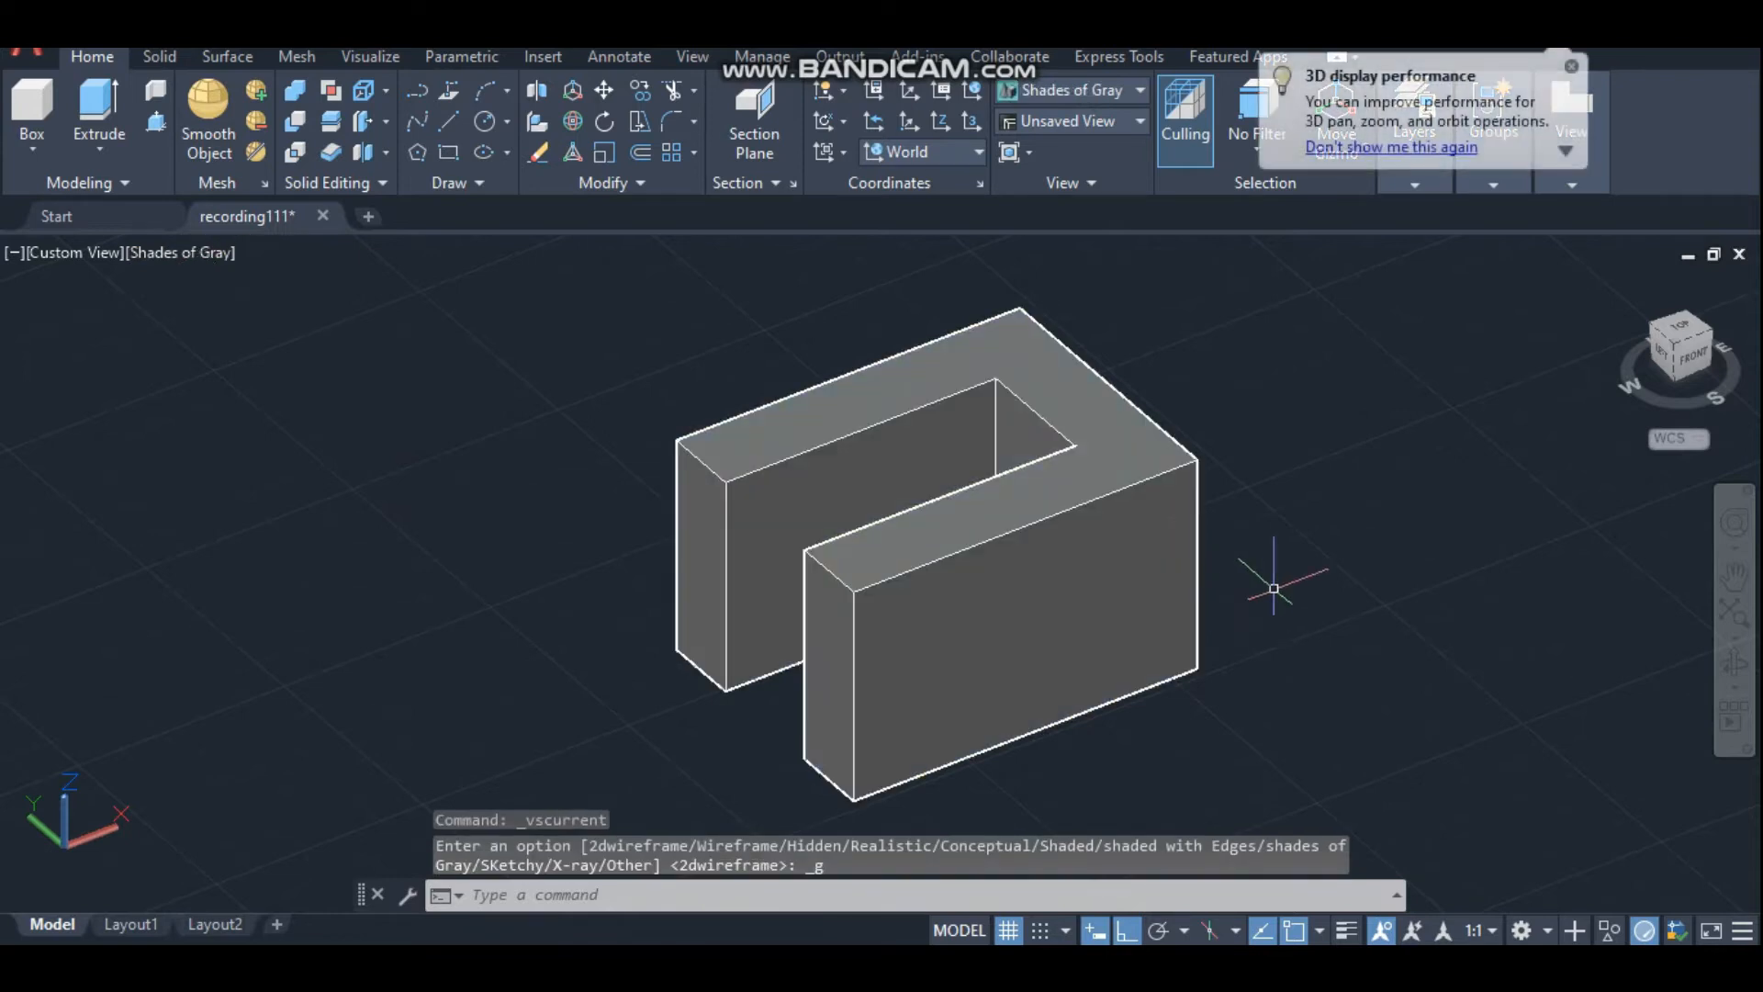
Draw a 36-unit line along the solid's front side face, from the midpoint of its outer vertical edge toward the open end.
key("Escape")
type("L")
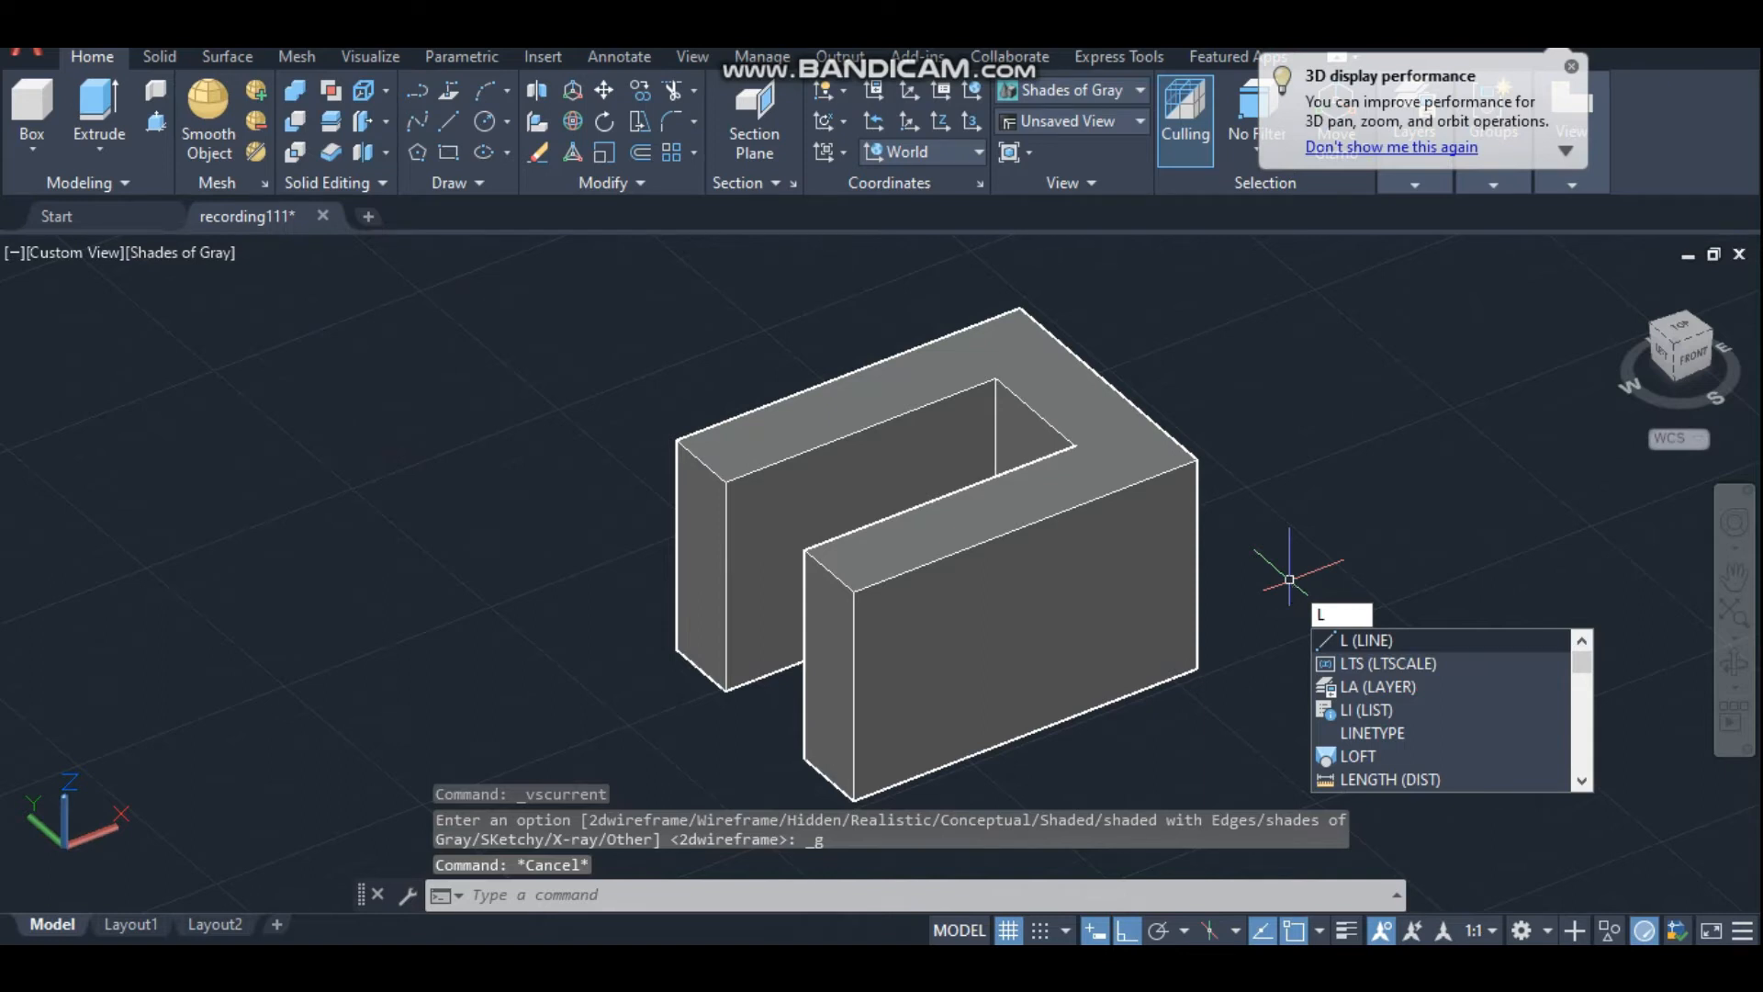
key("Return")
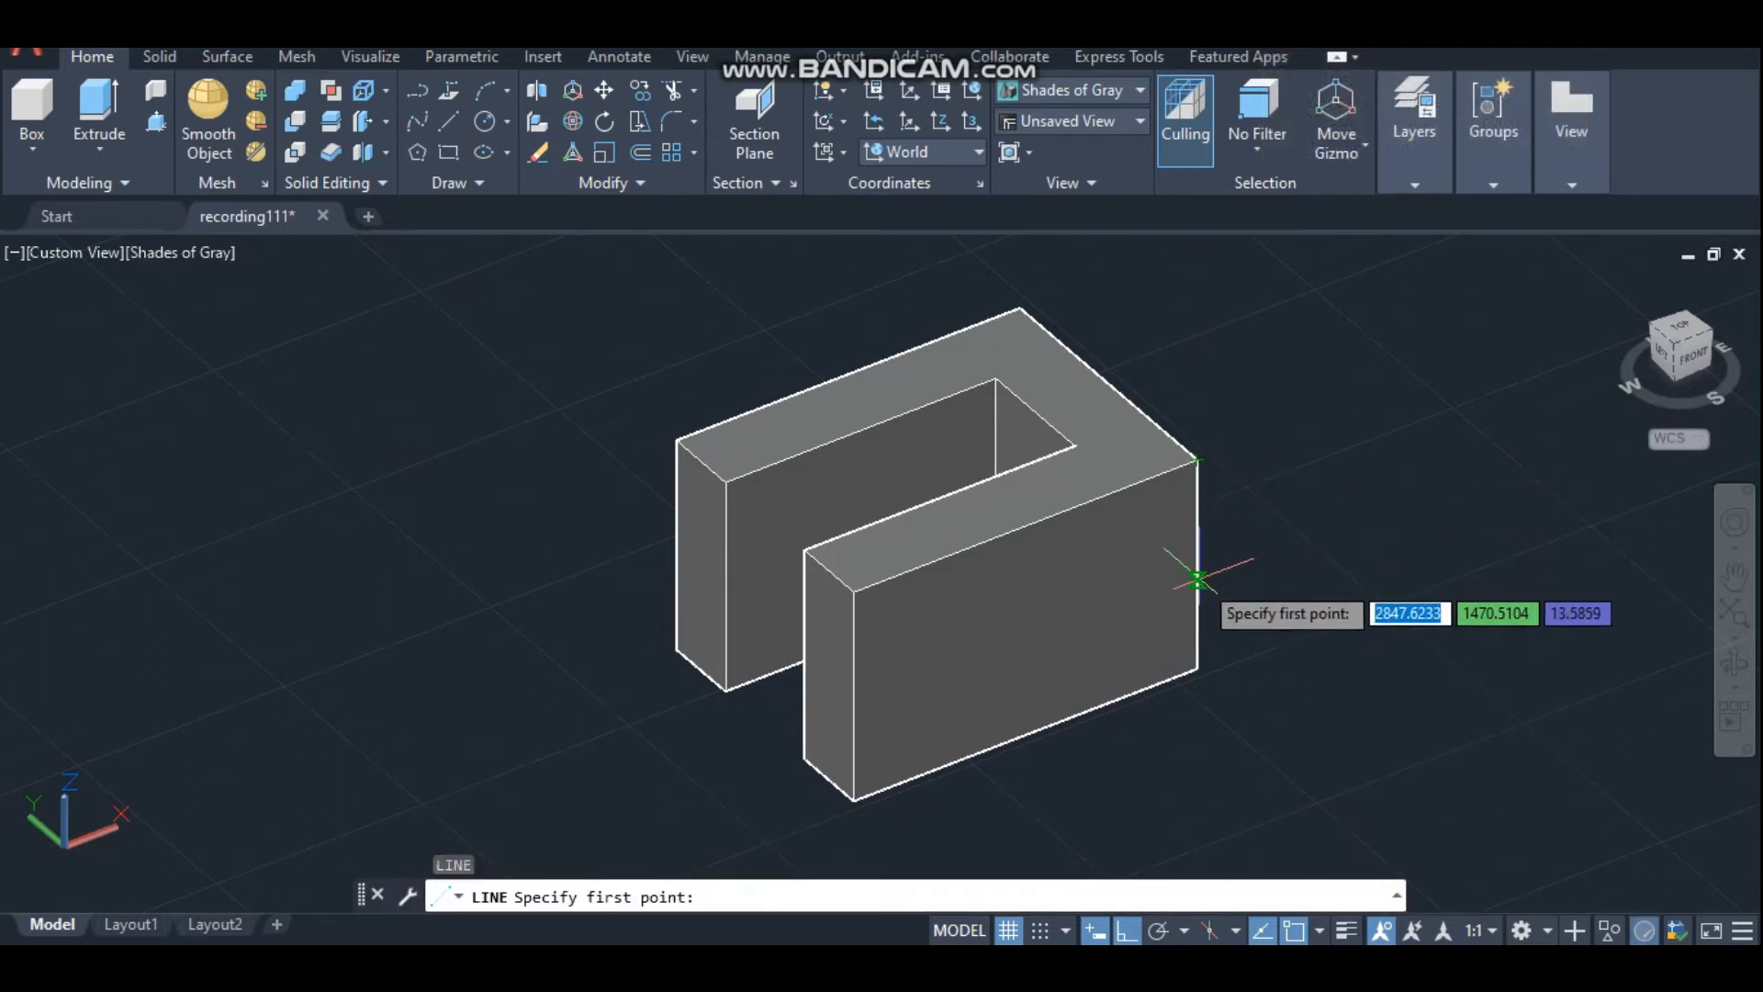
left_click(1198, 564)
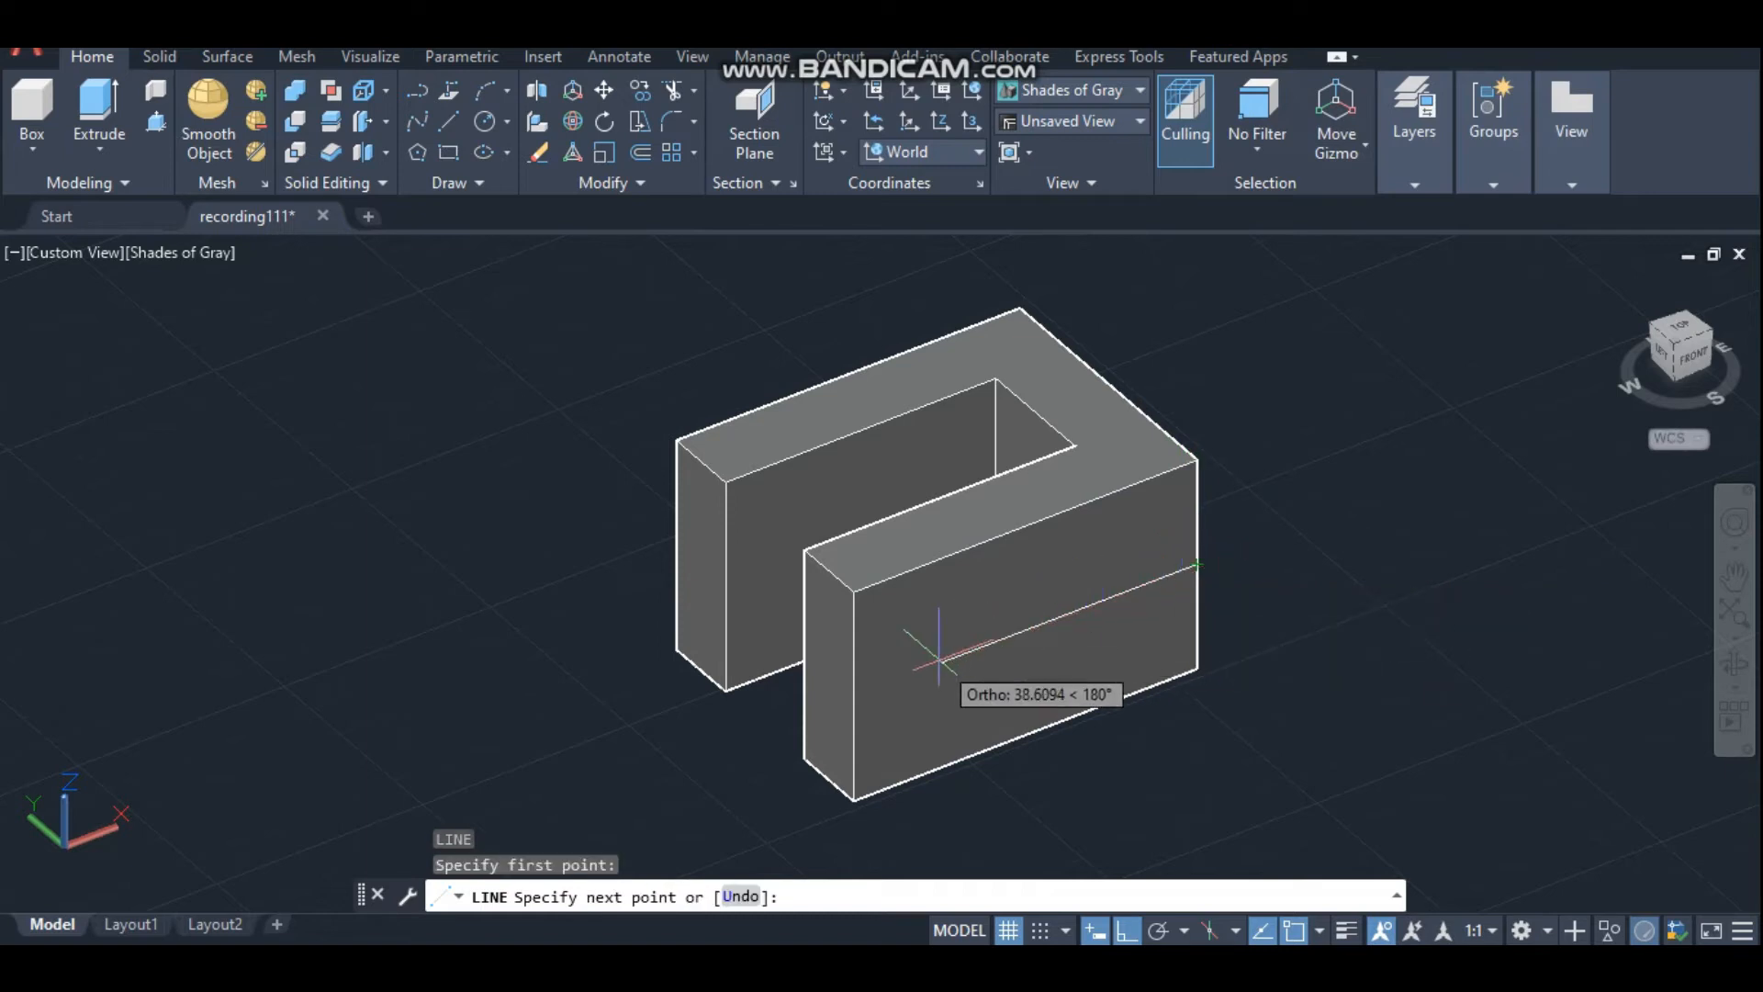
type("36")
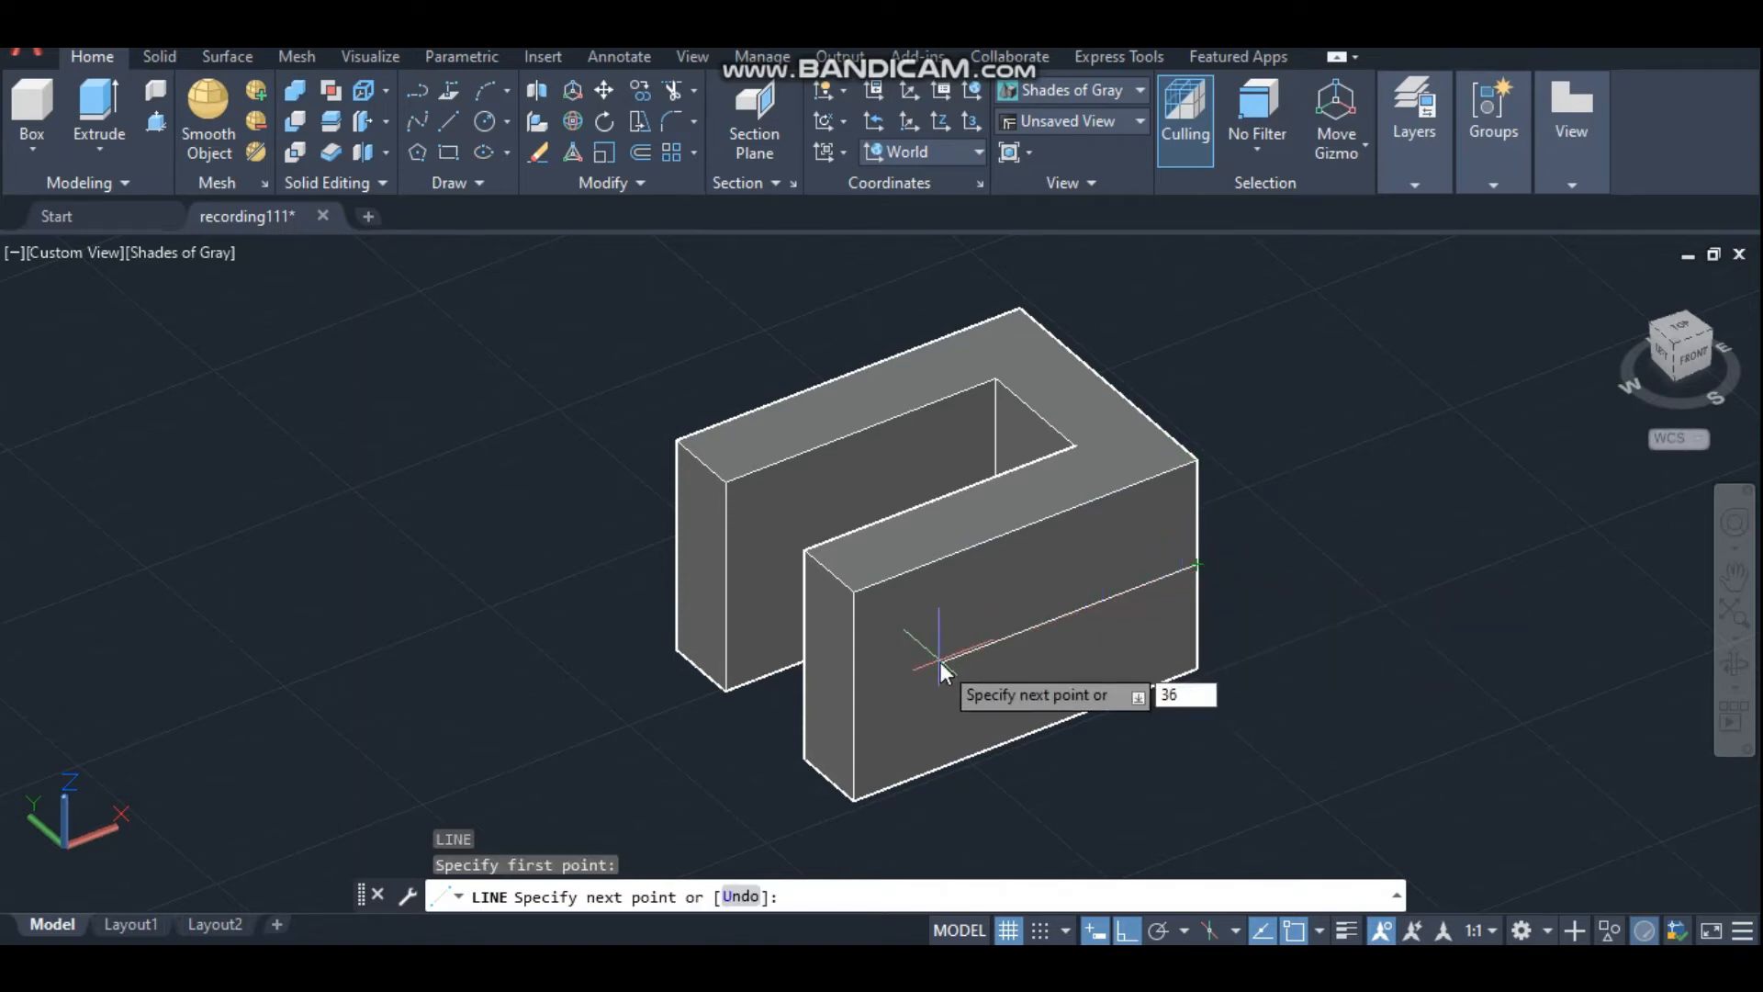
key("Return")
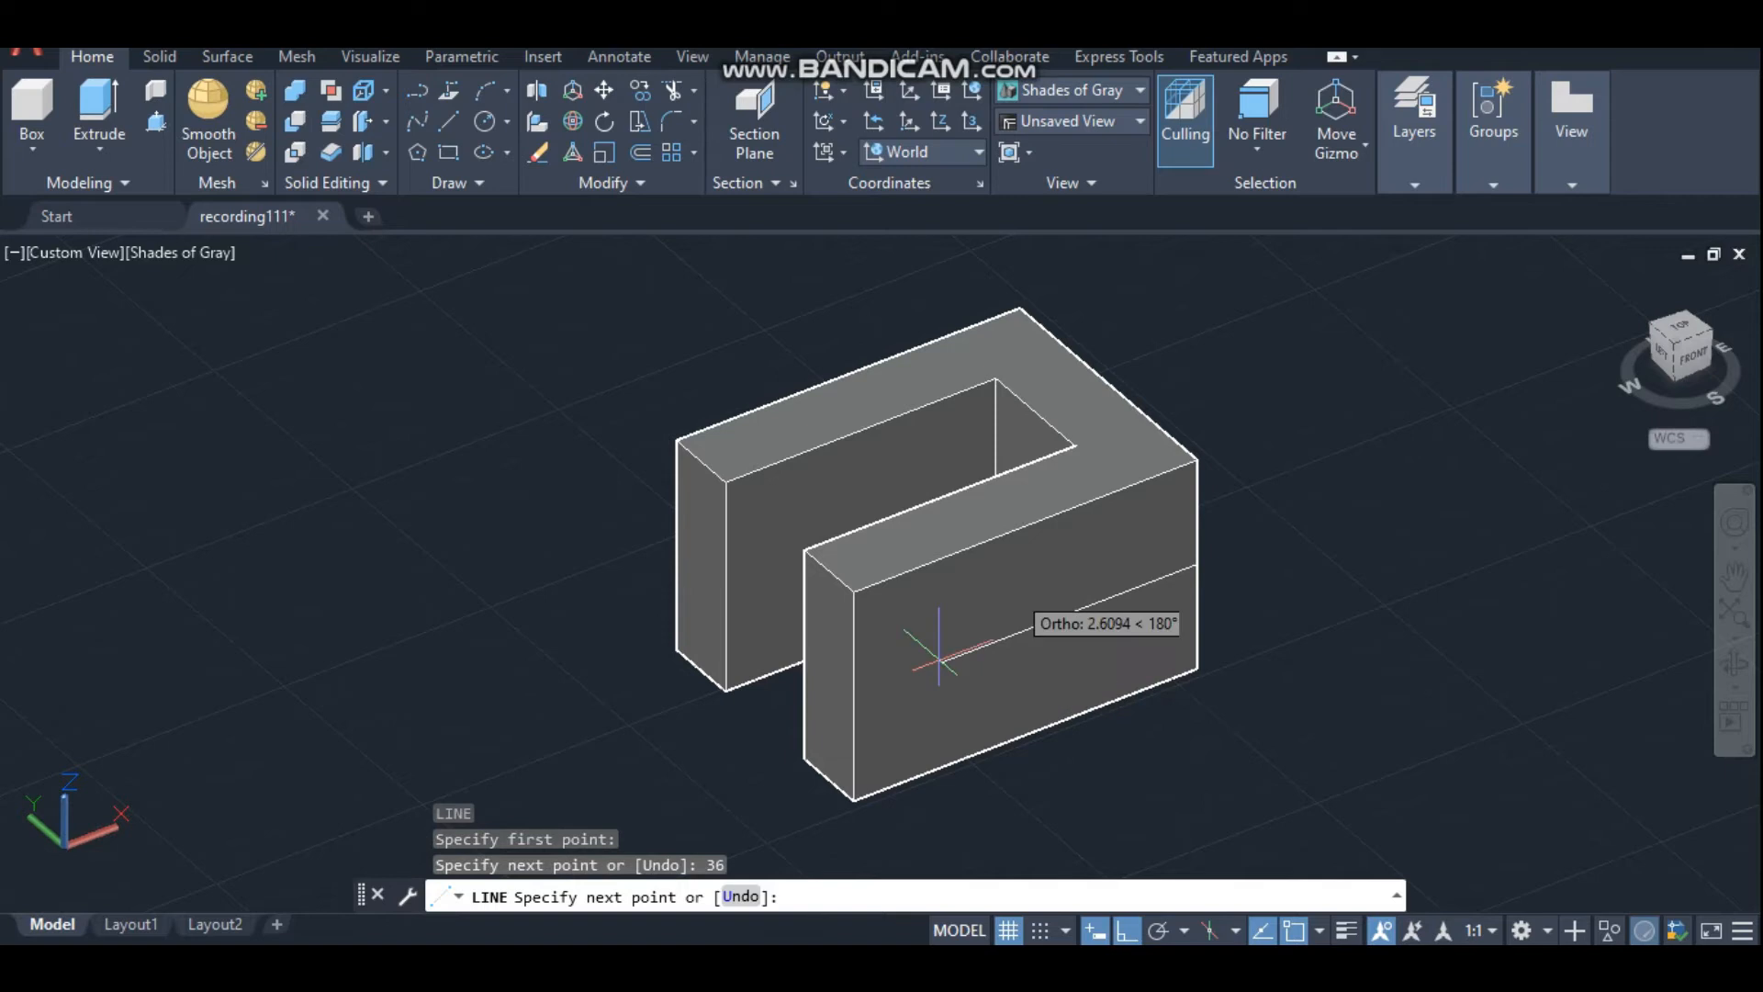
key("Escape")
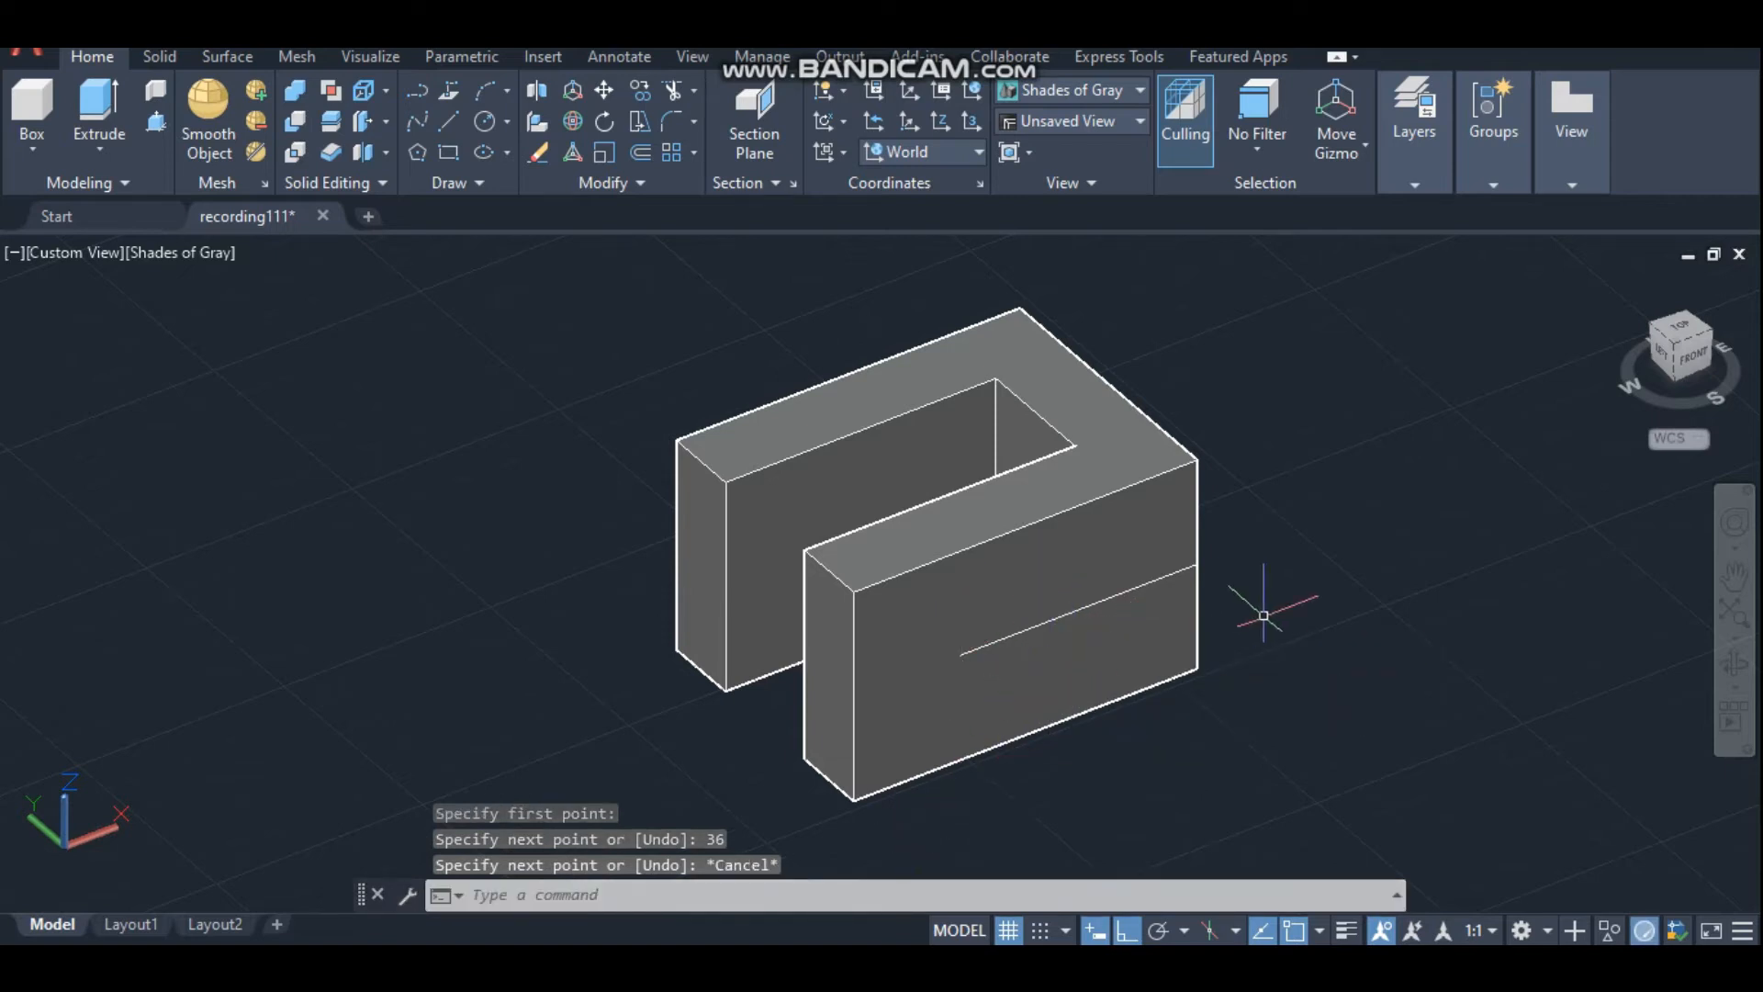
middle_click_drag(1263, 615, 1245, 608)
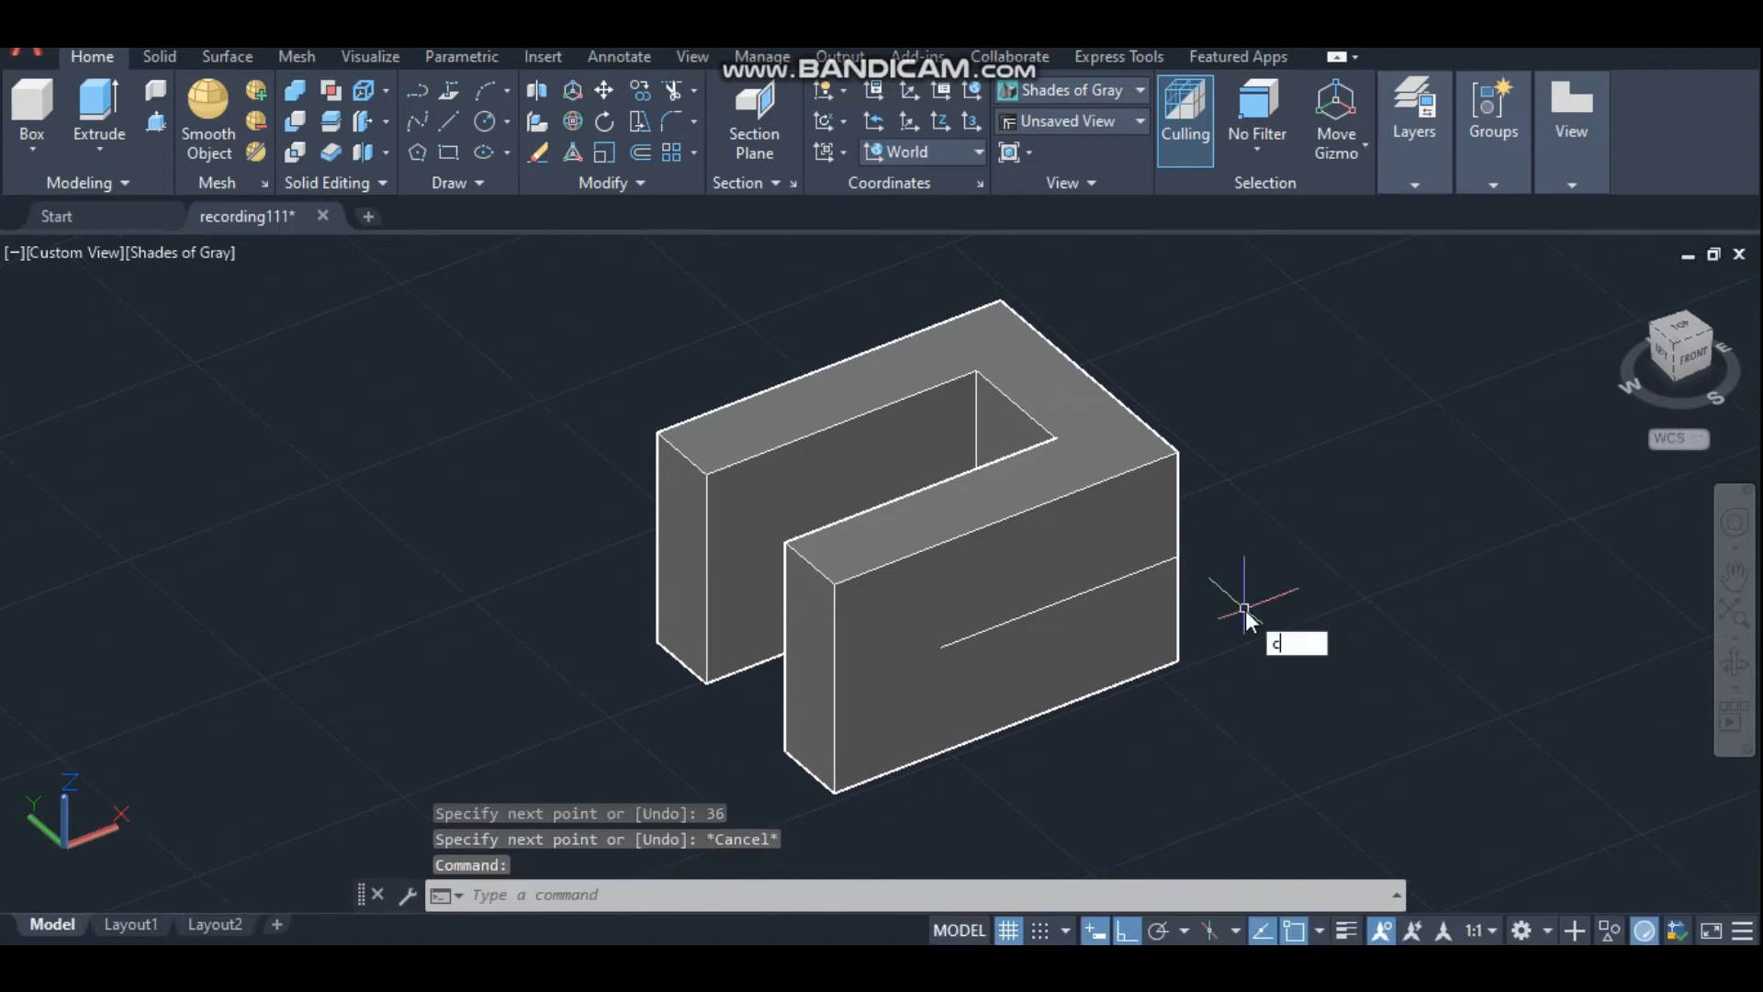
Draw a circle of radius 16 on the front side face, centred on the free end of the 36-unit line.
key("Return")
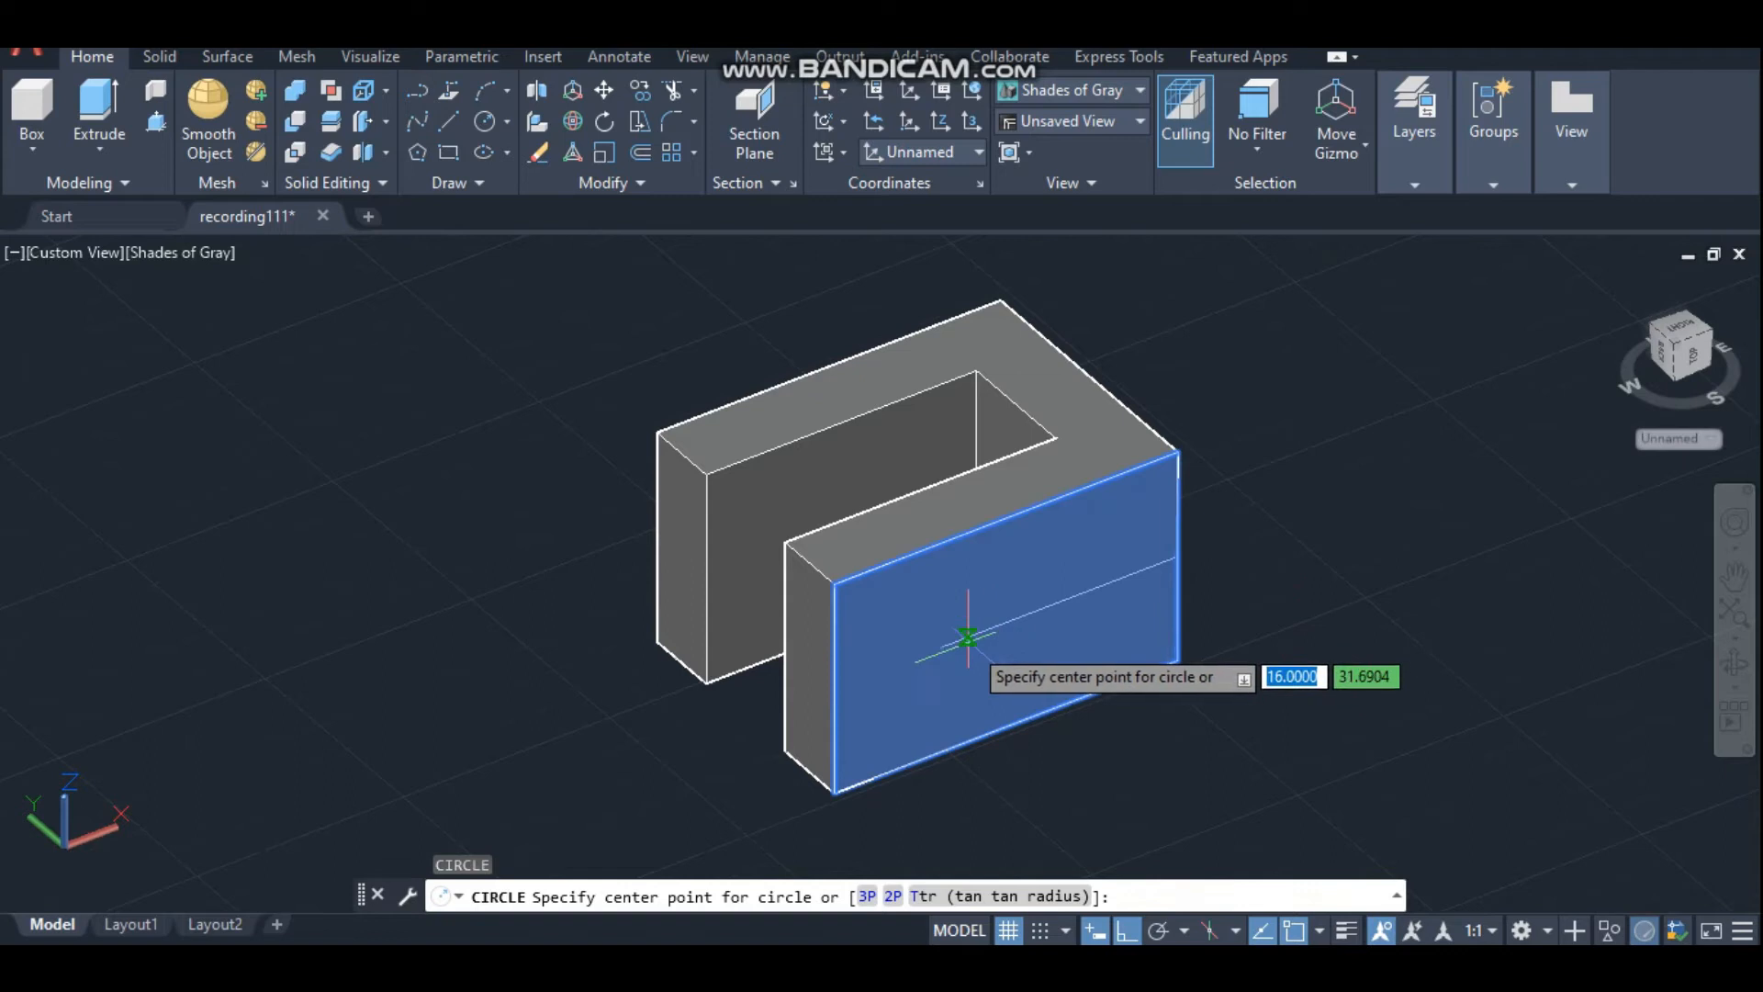
left_click(940, 647)
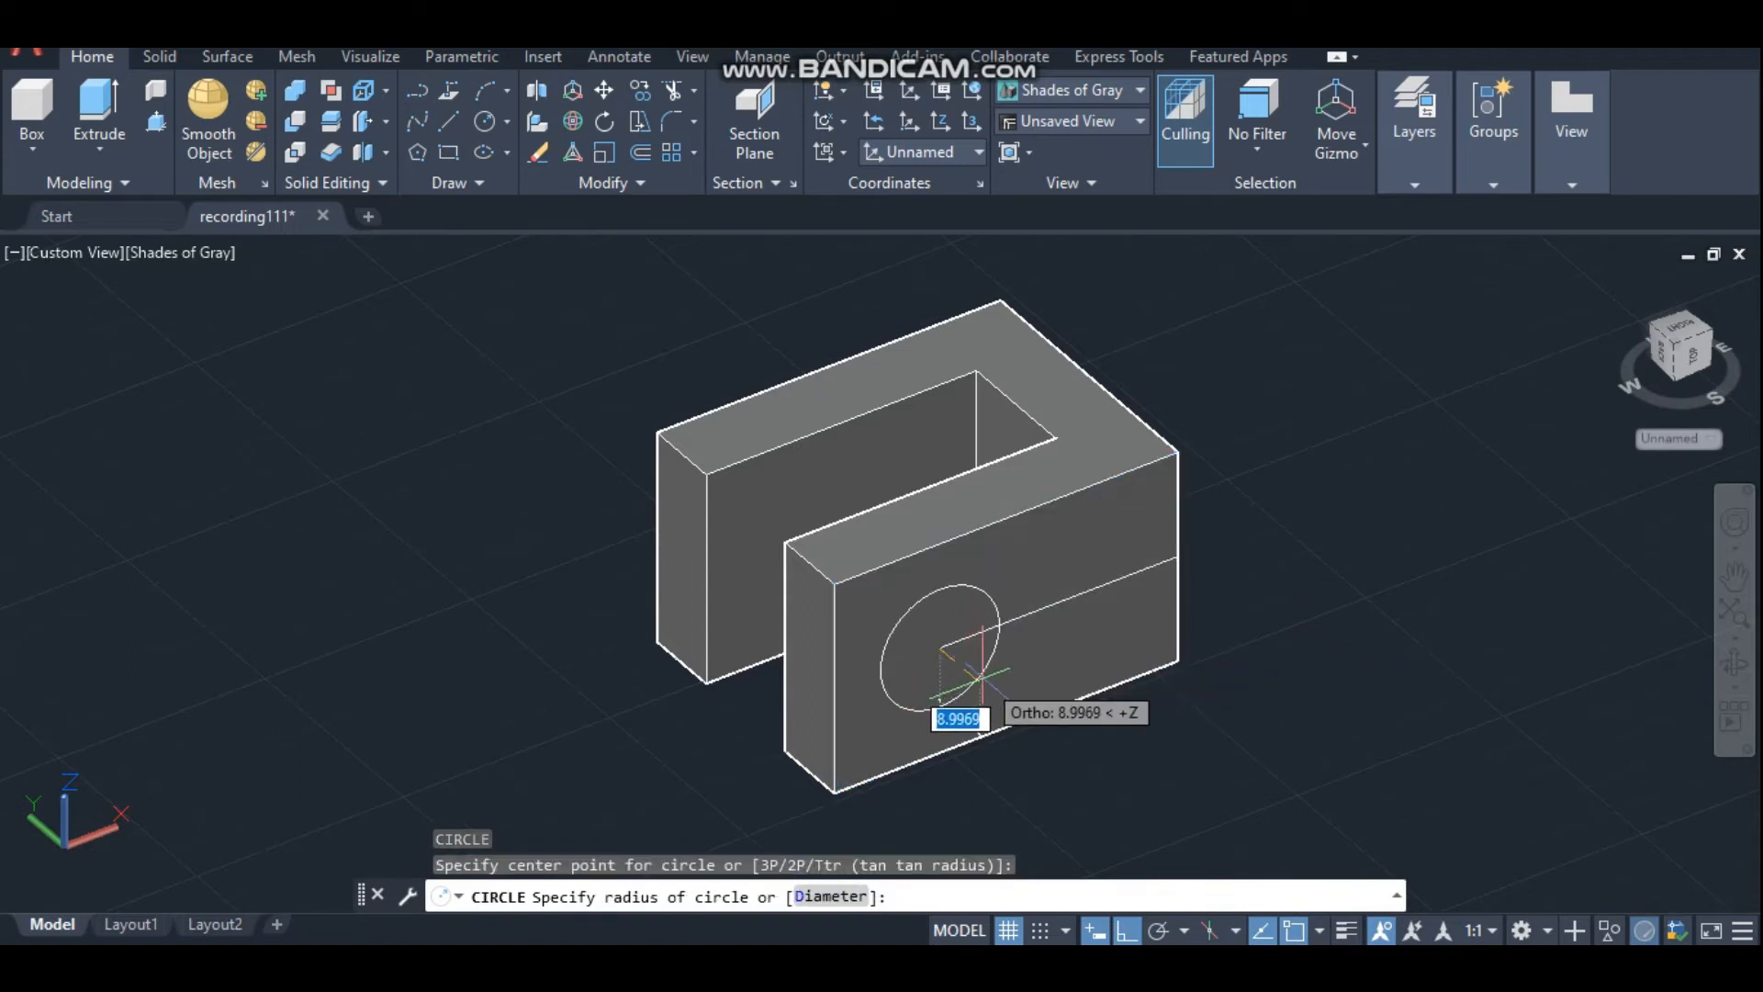
type("16")
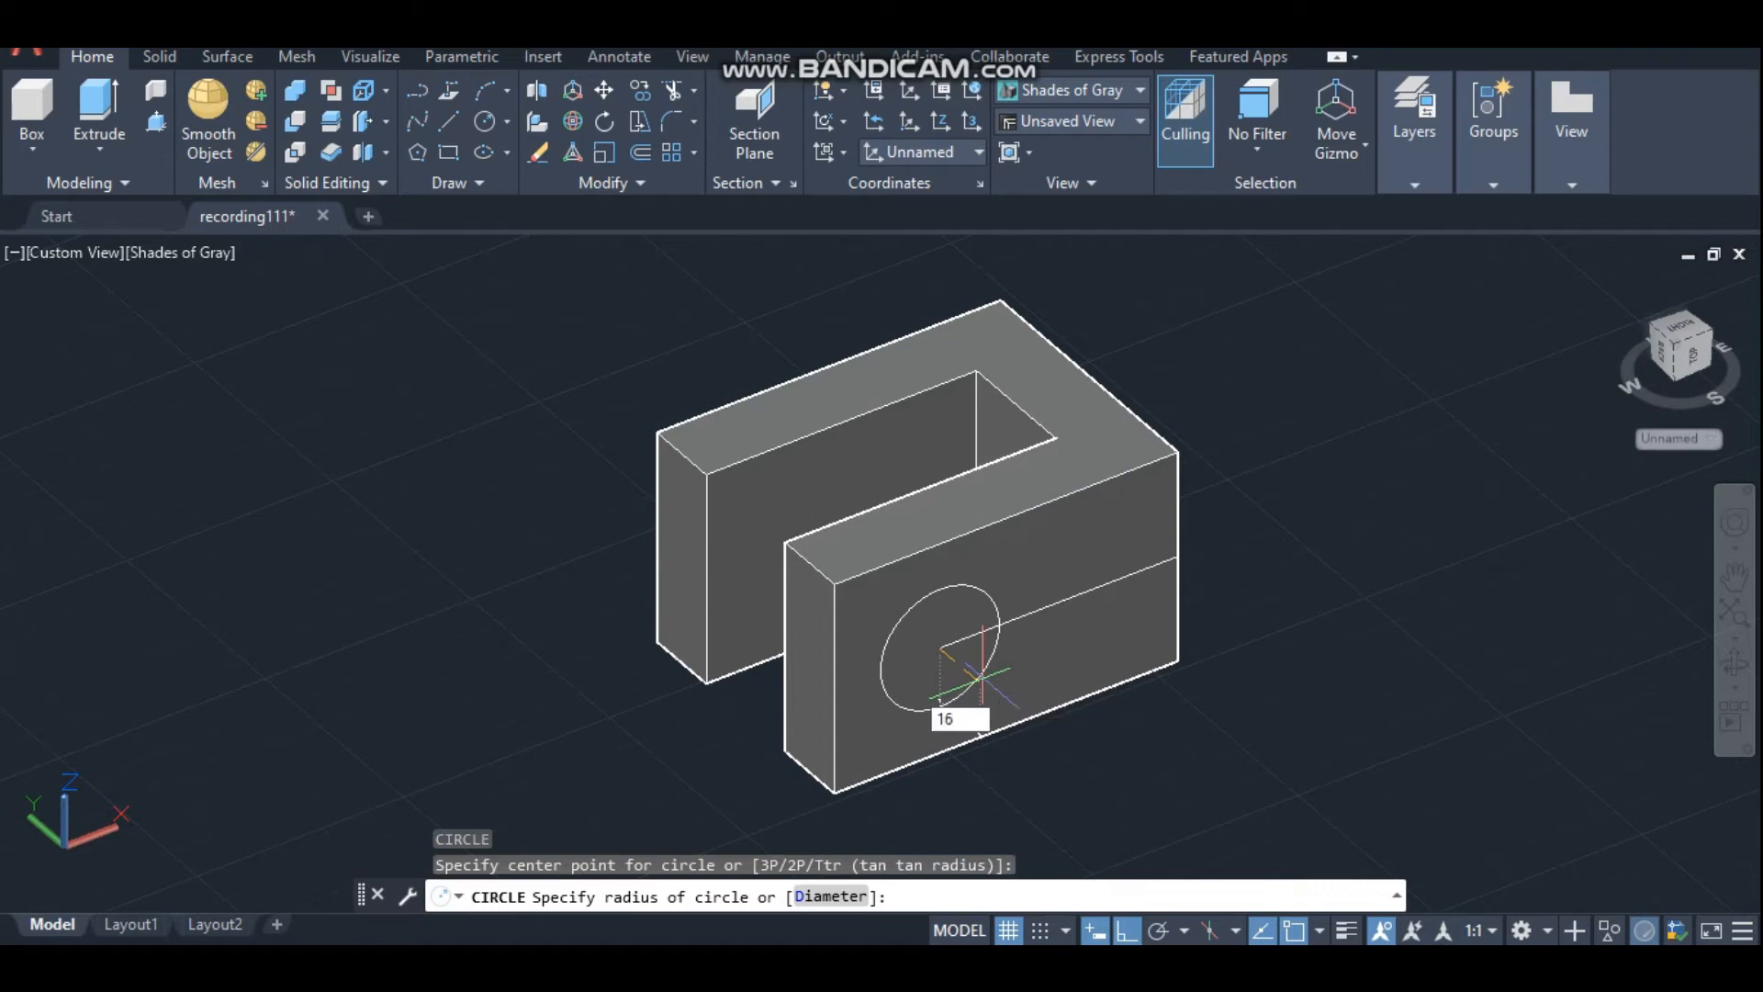
key("Return")
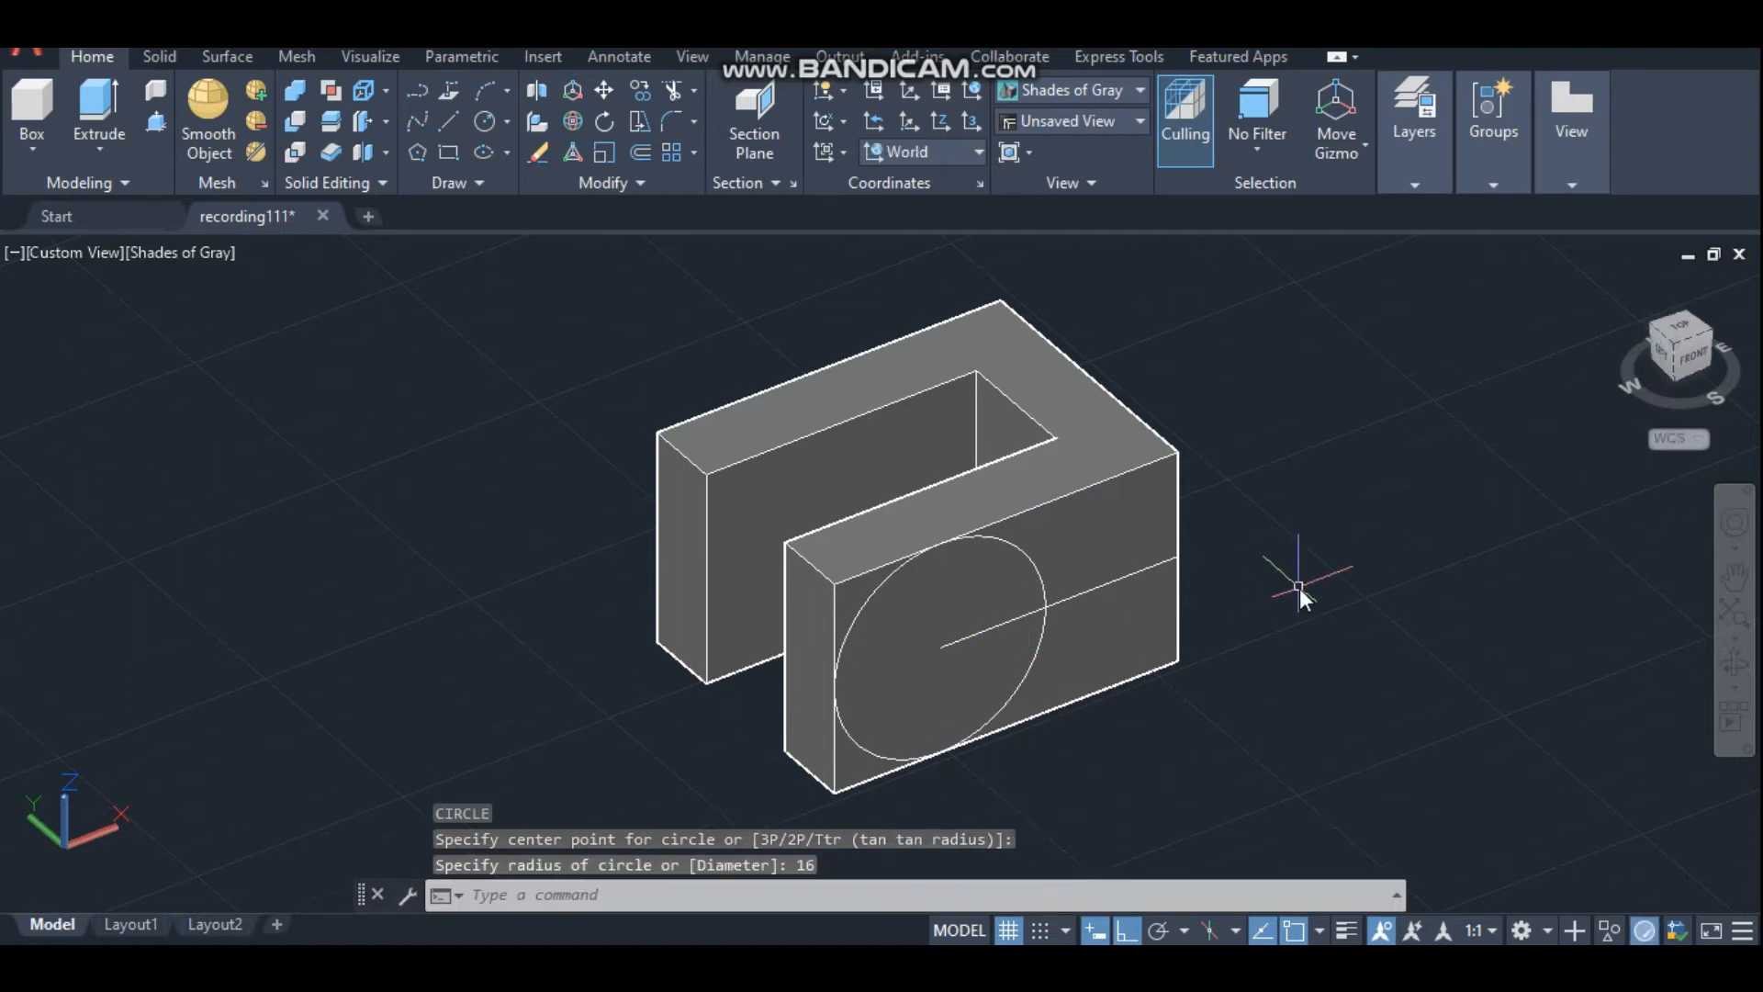
Draw a concentric circle of diameter 16 at the same centre and erase the 36-unit construction line.
type("c")
key("Return")
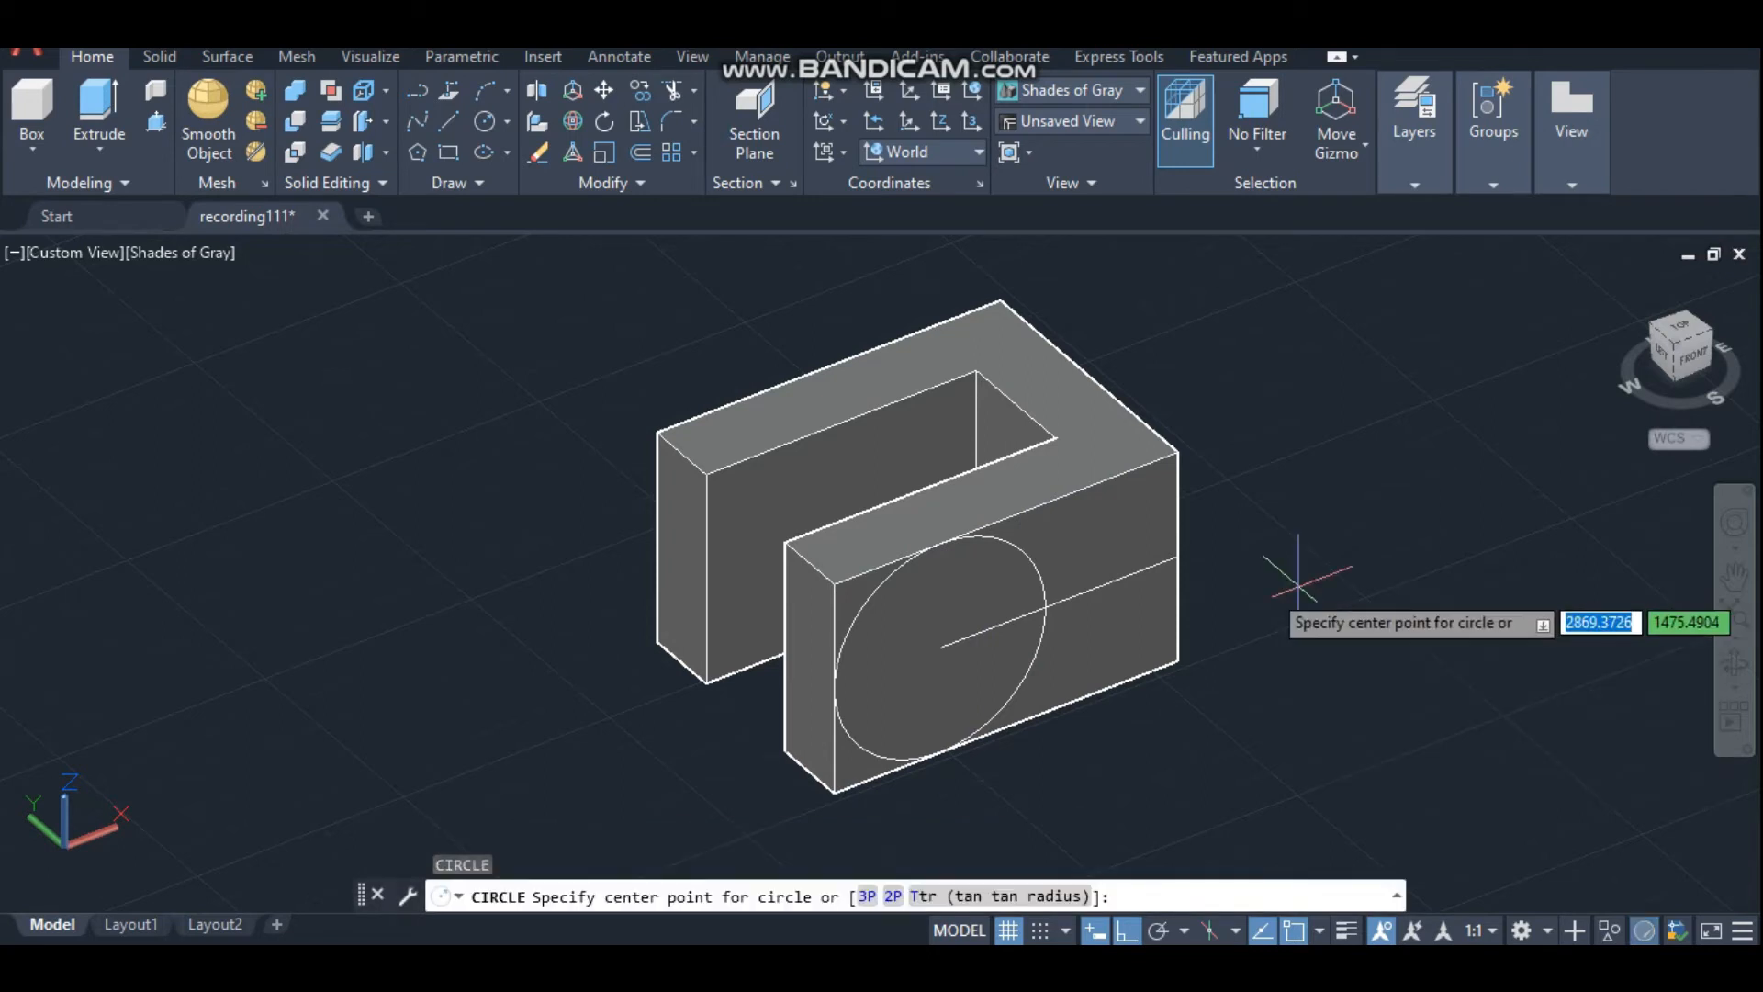
left_click(940, 648)
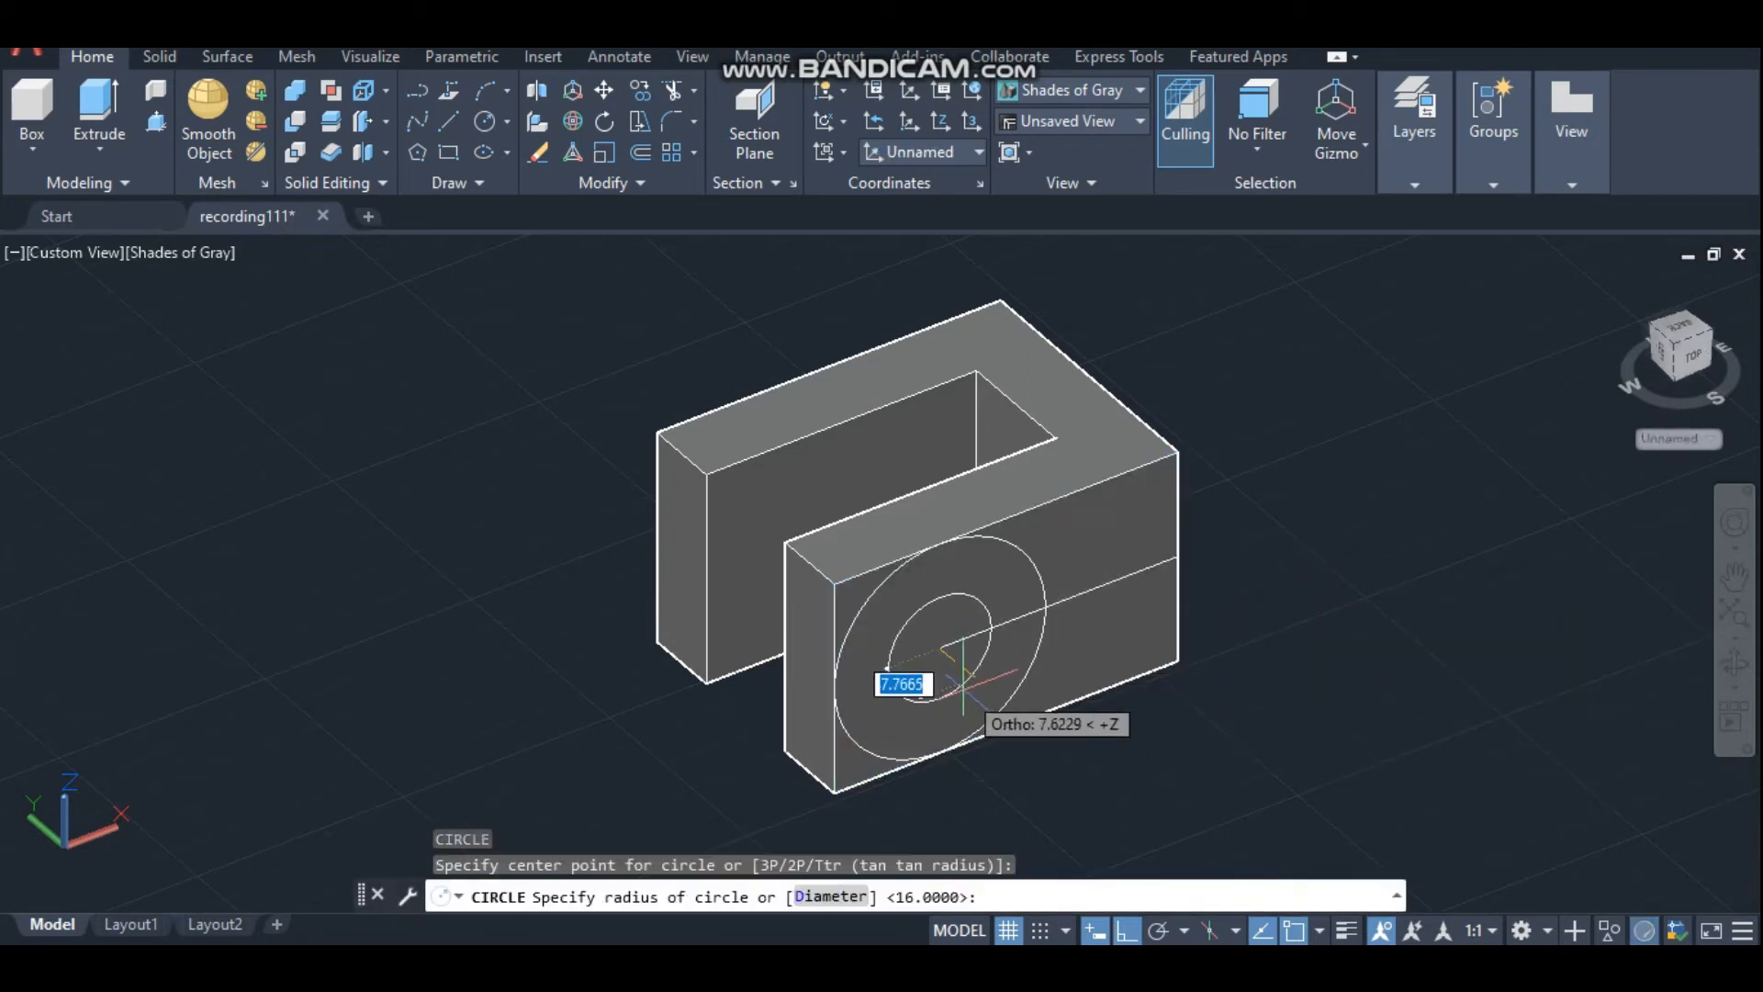
left_click(845, 888)
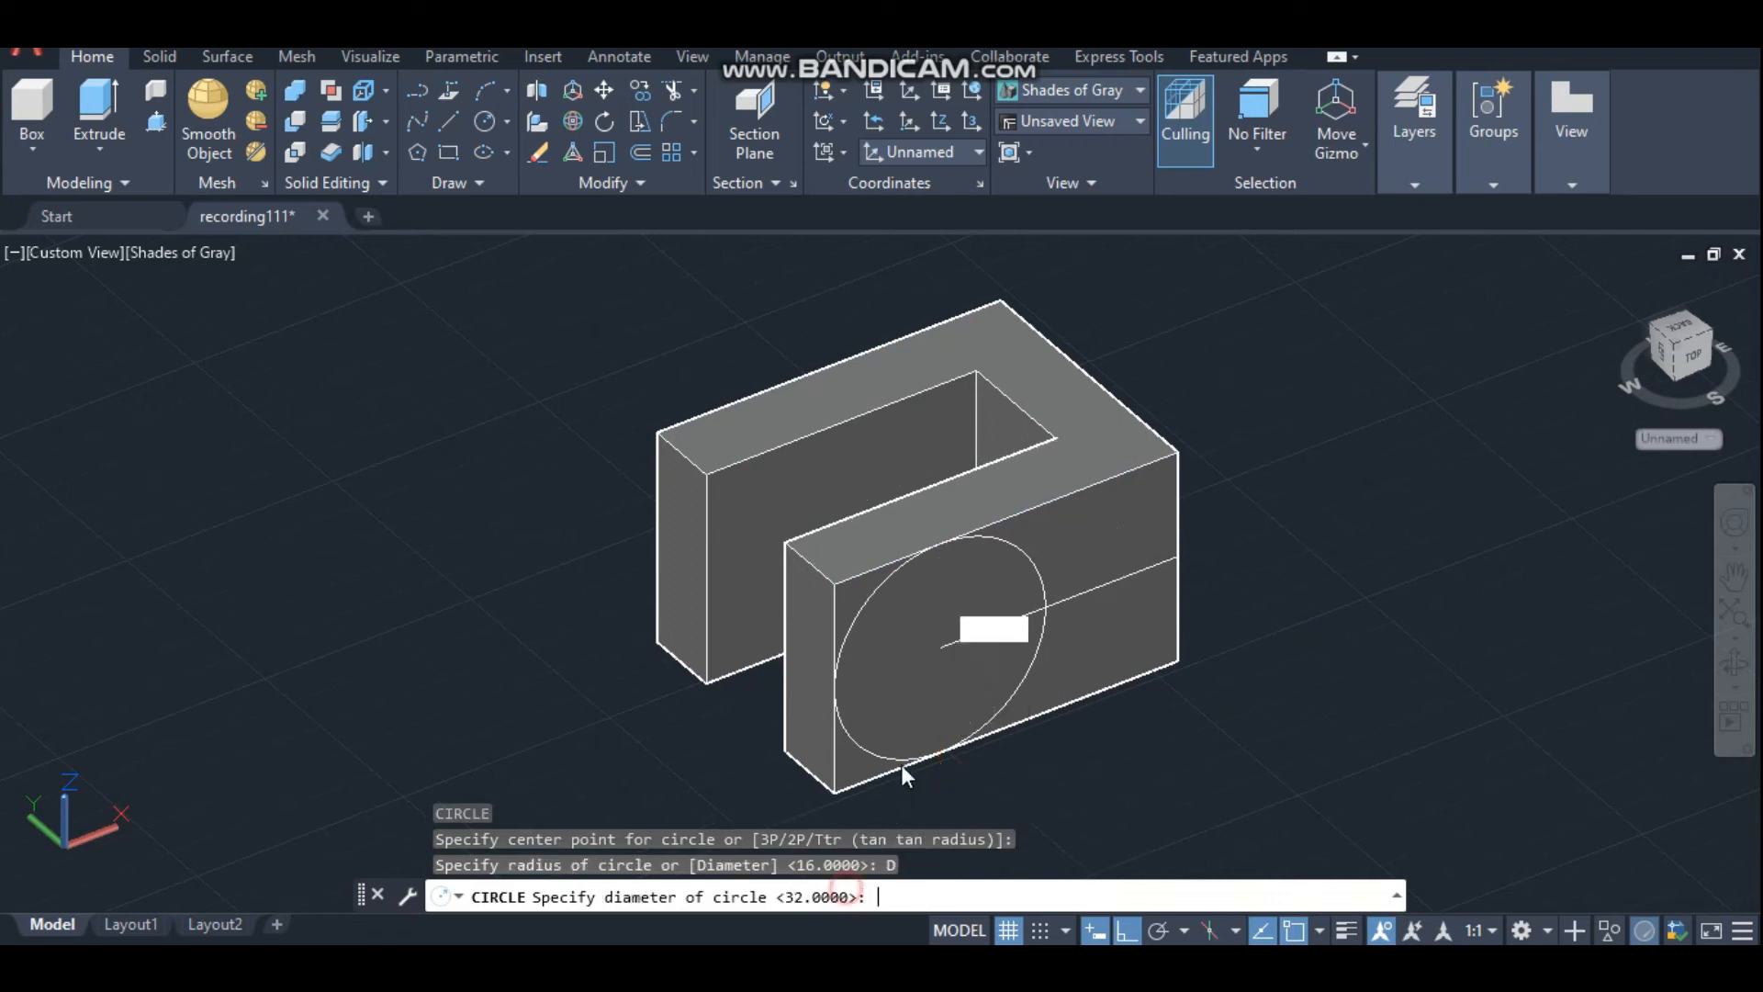
type("1")
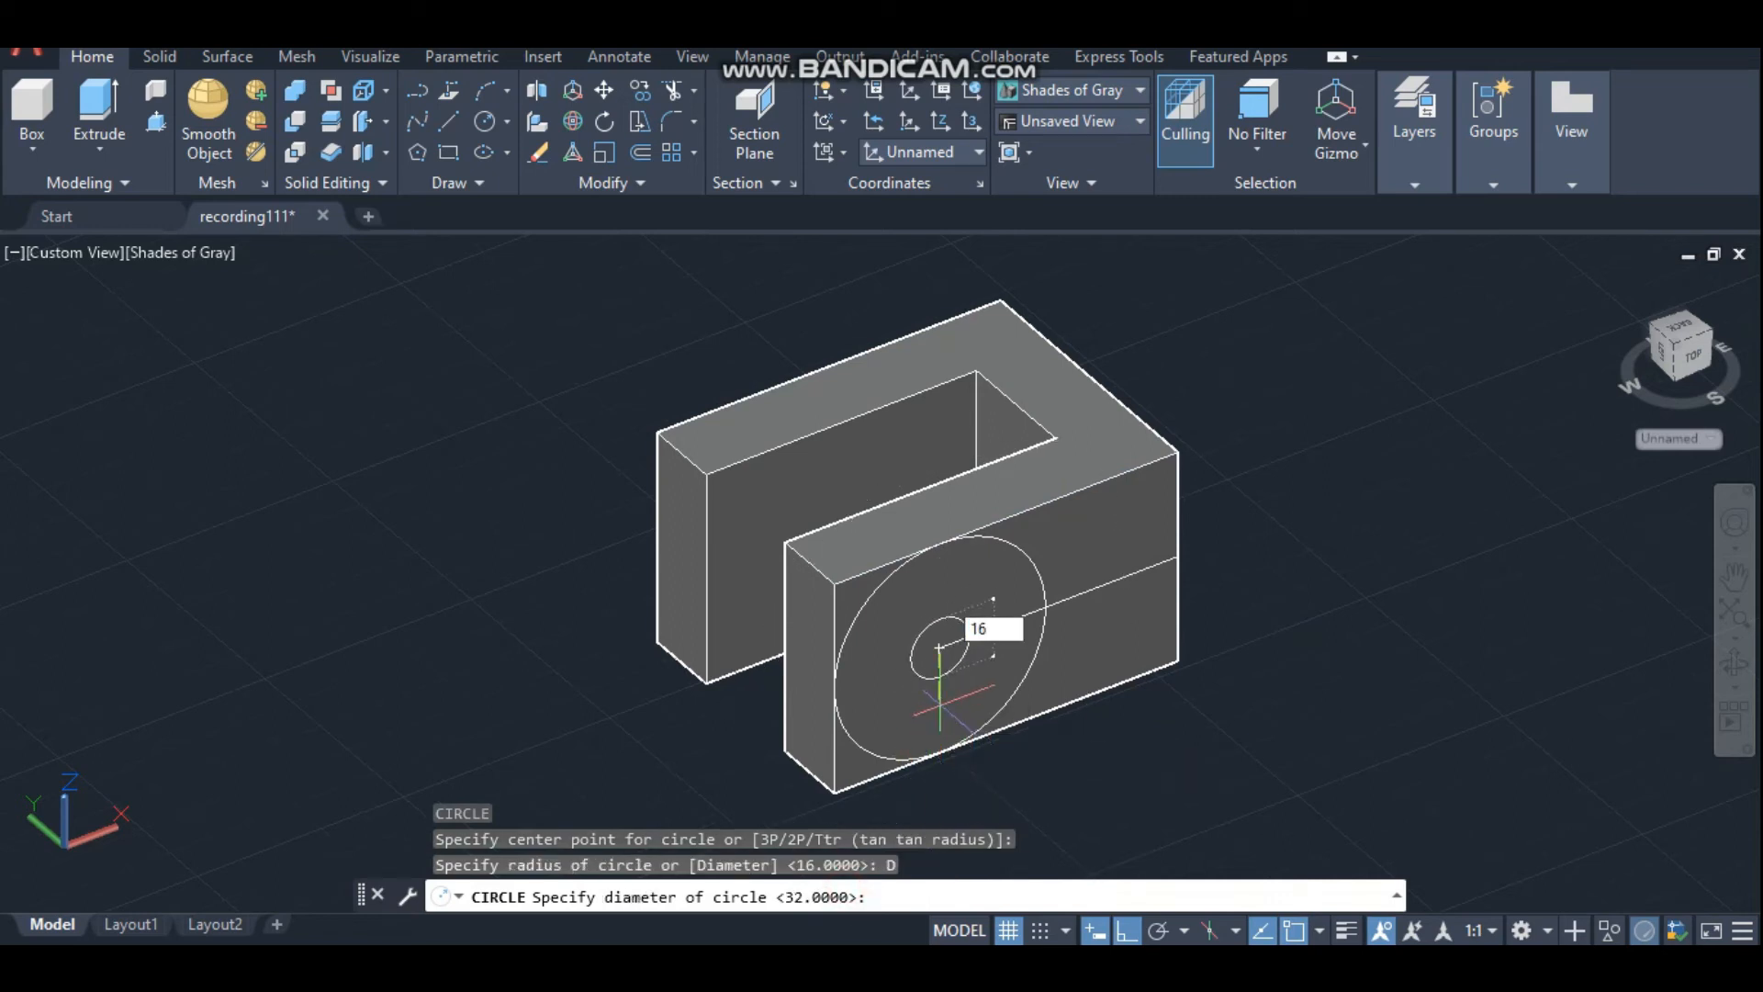
type("6")
key("Return")
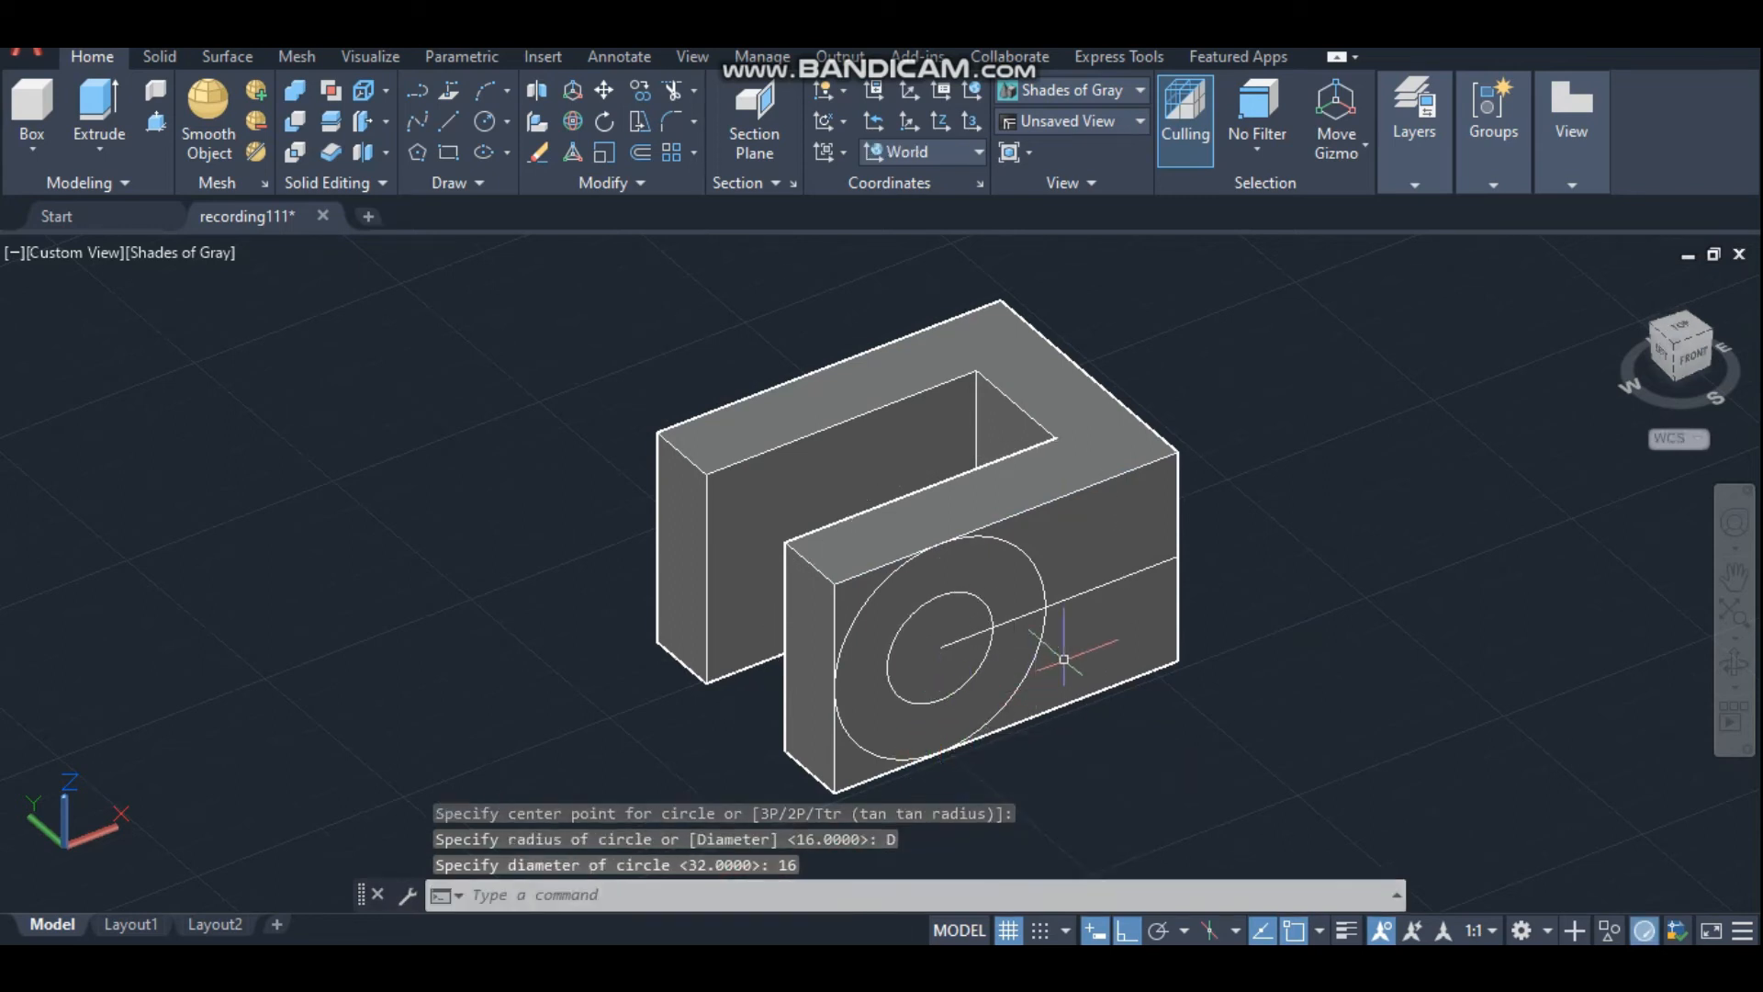
key("Escape")
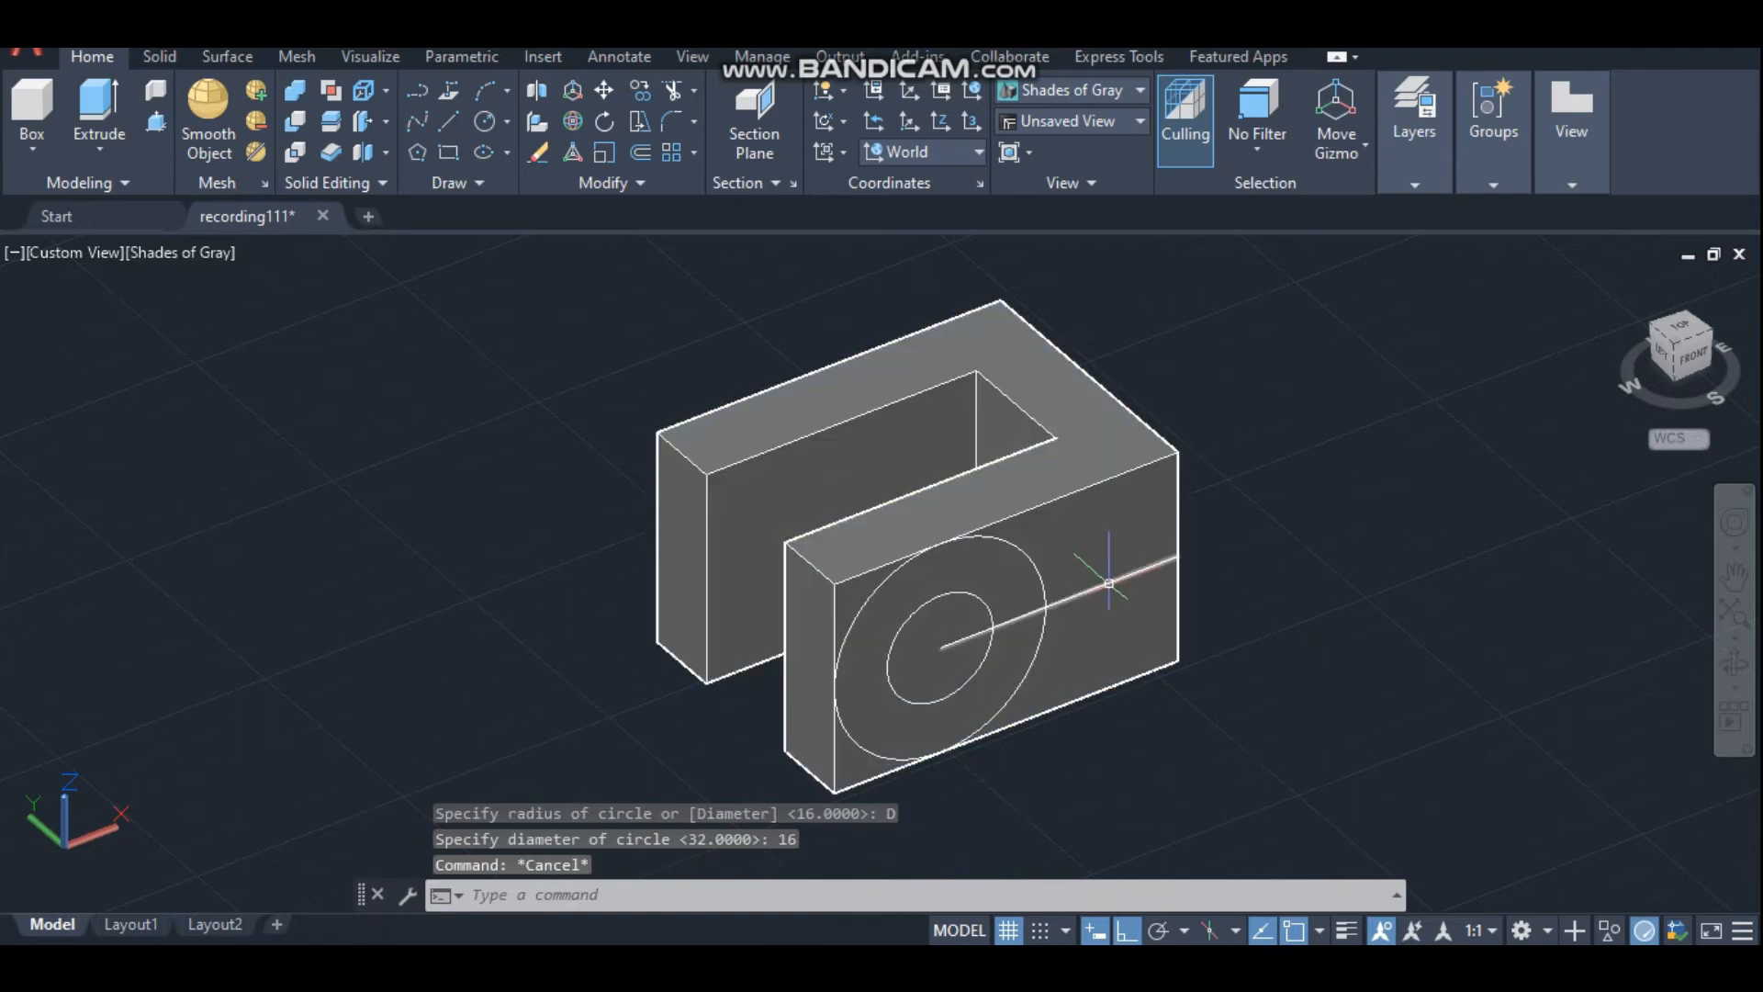
left_click(1109, 582)
key("Delete")
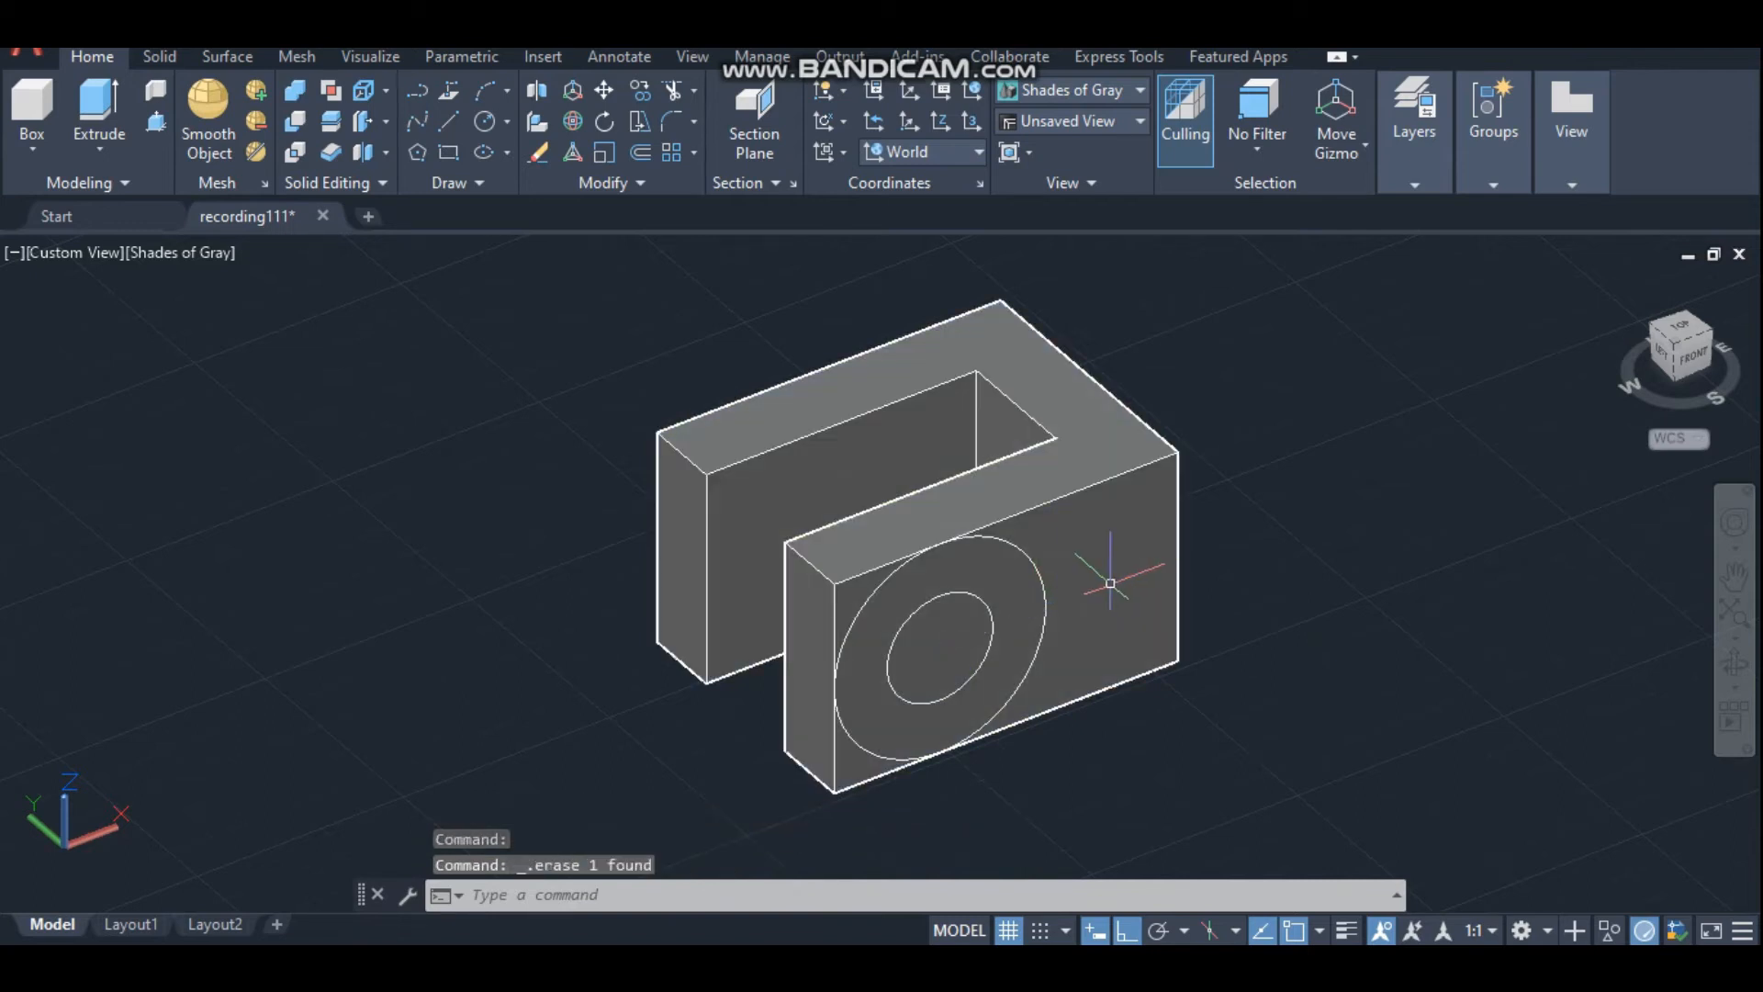
Use Presspull to cut away the lower and upper corner areas outside the large circle through both arms, rounding their ends.
type("PREss")
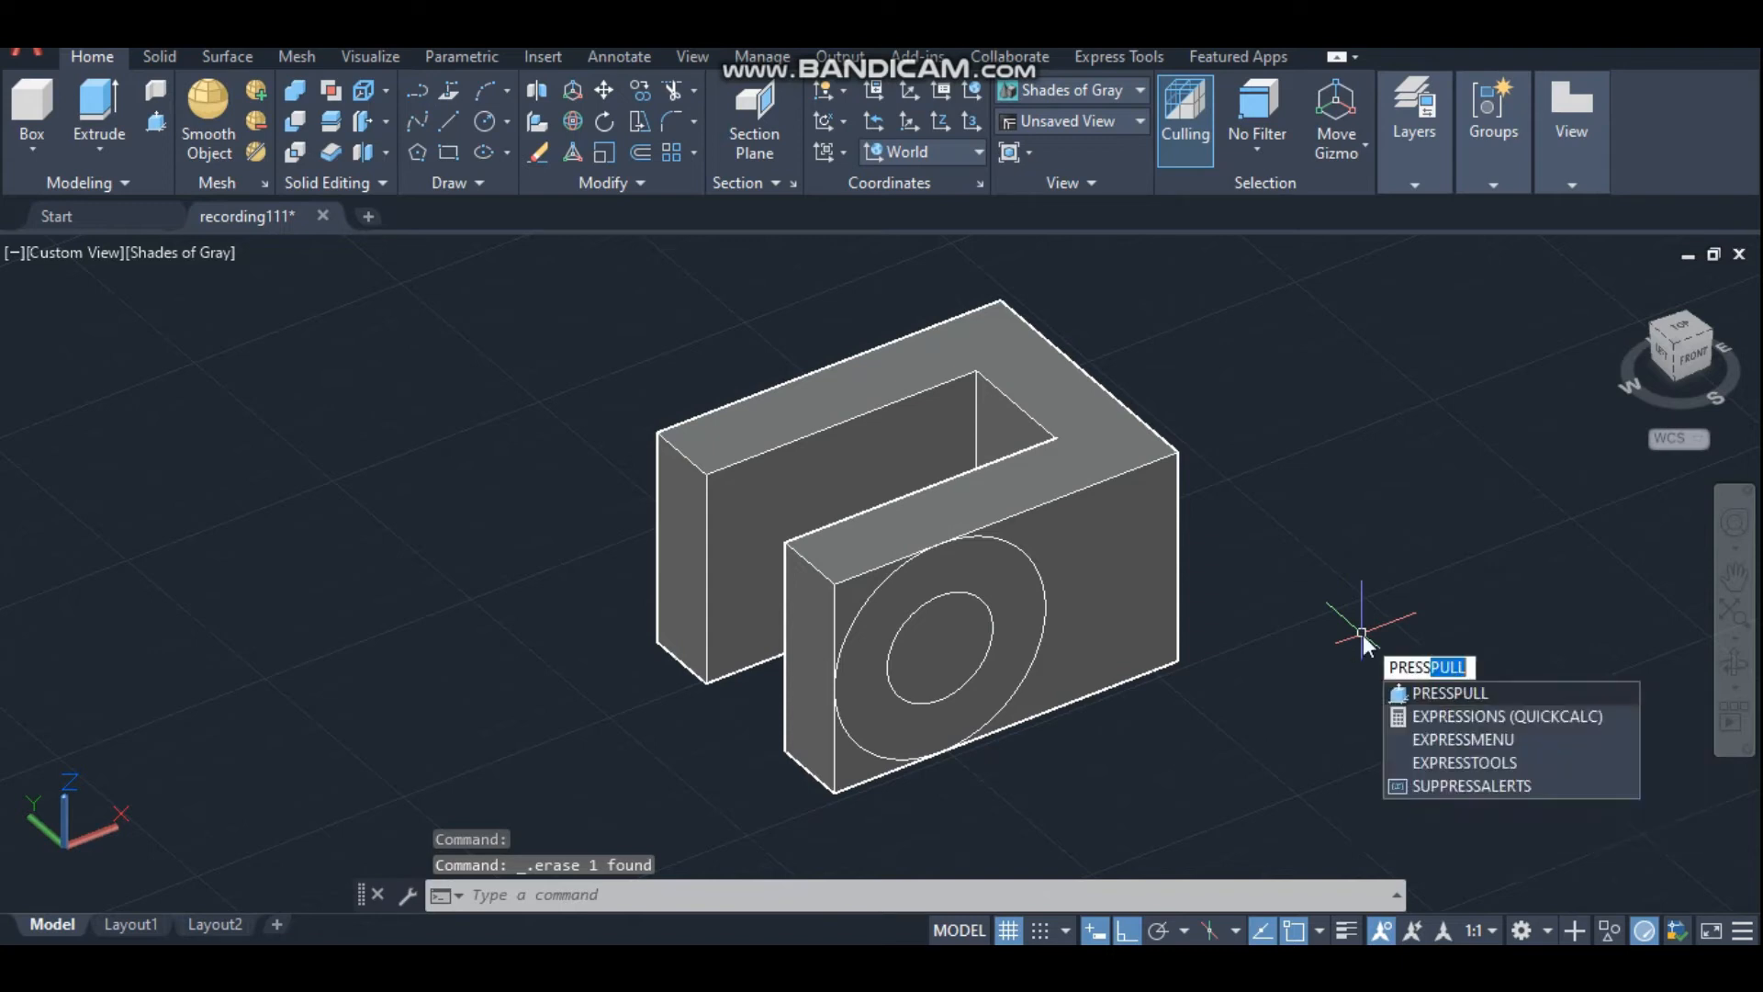
key("Return")
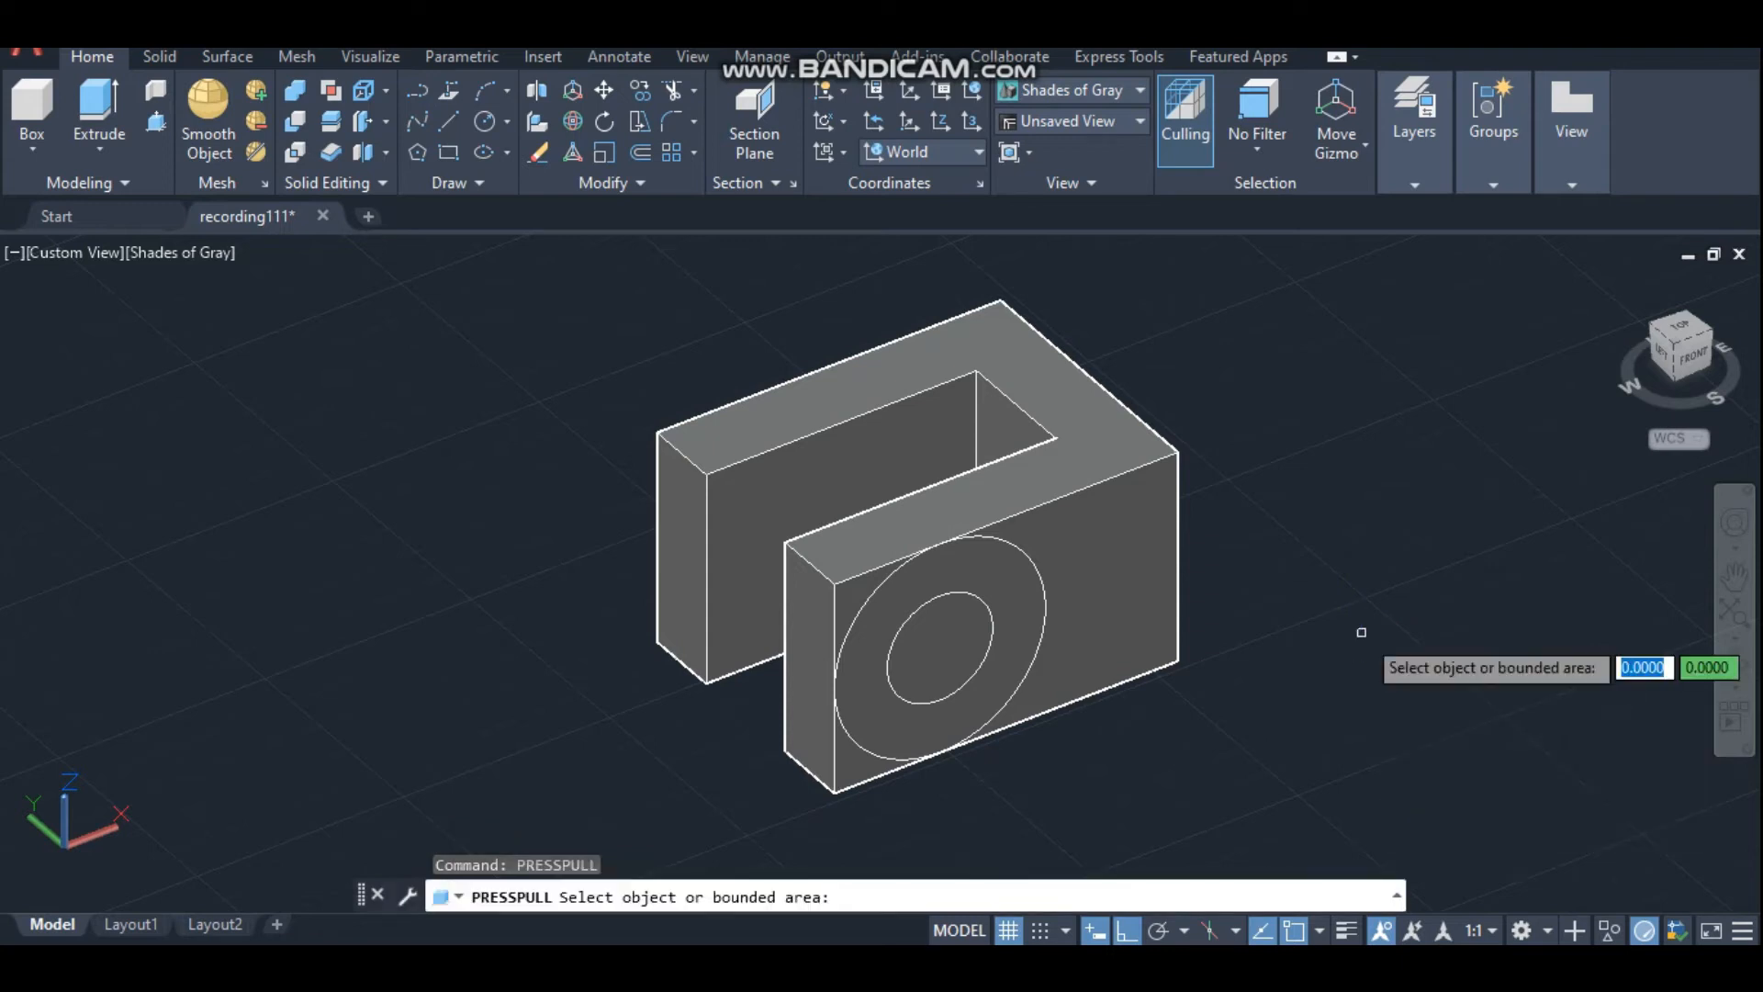
left_click(855, 764)
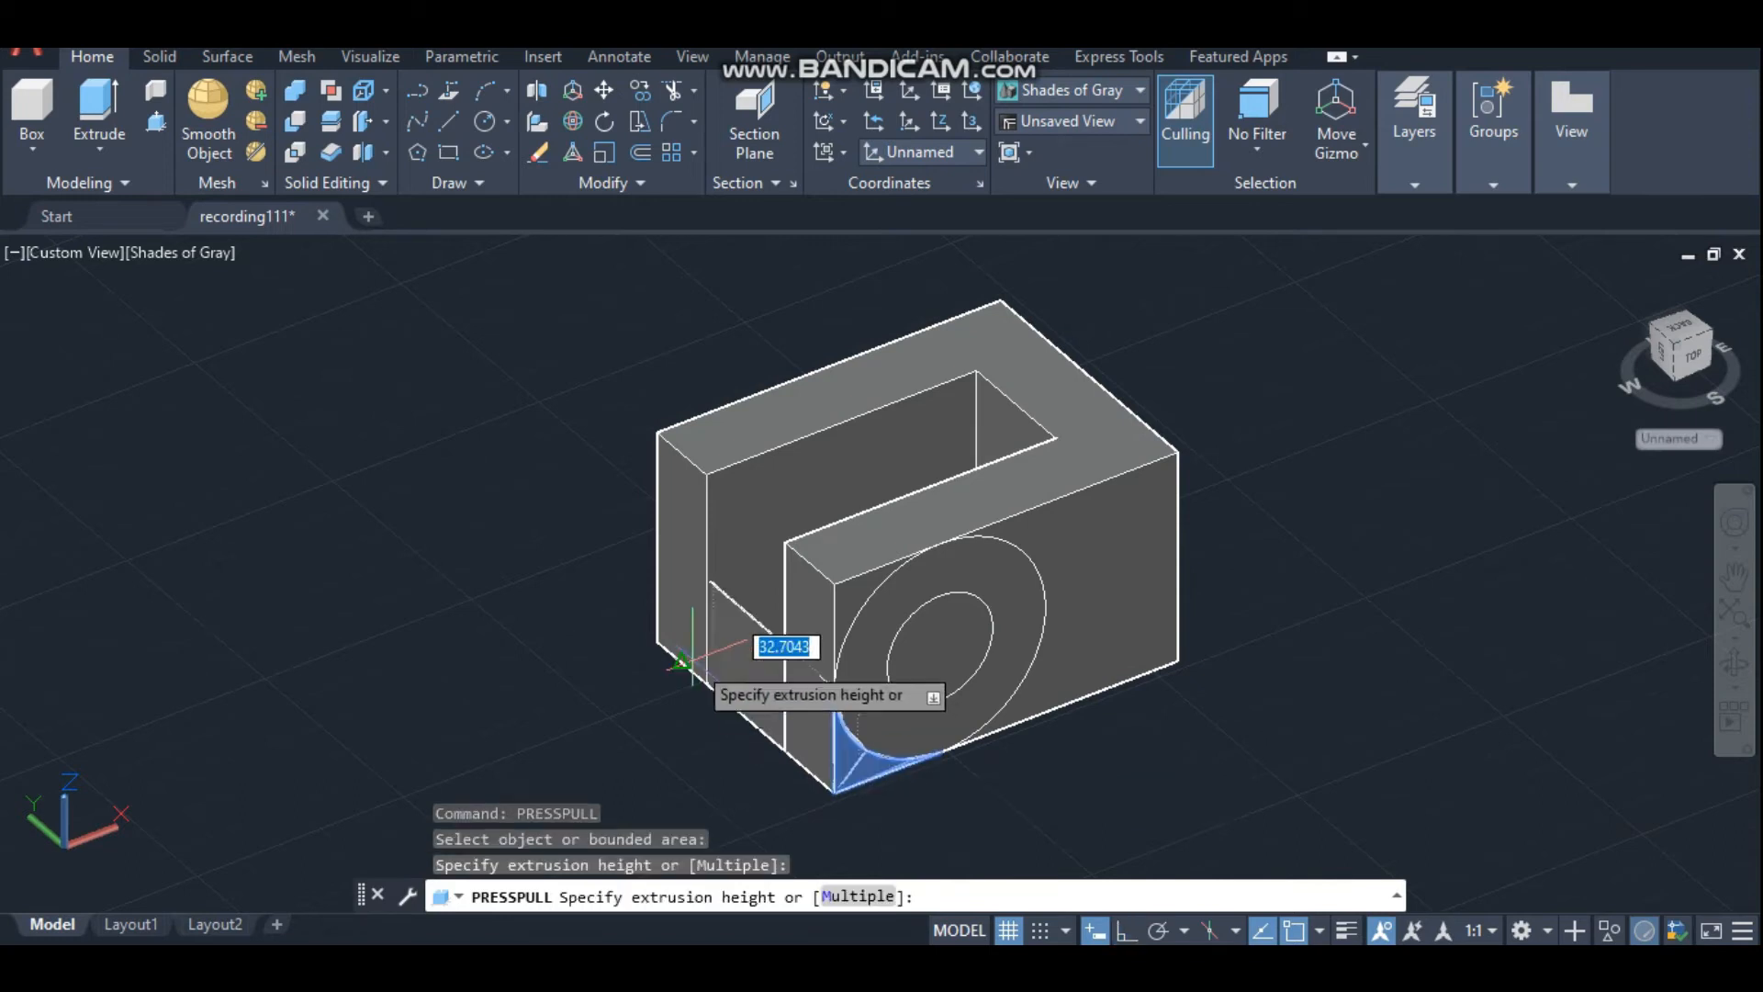
left_click(640, 606)
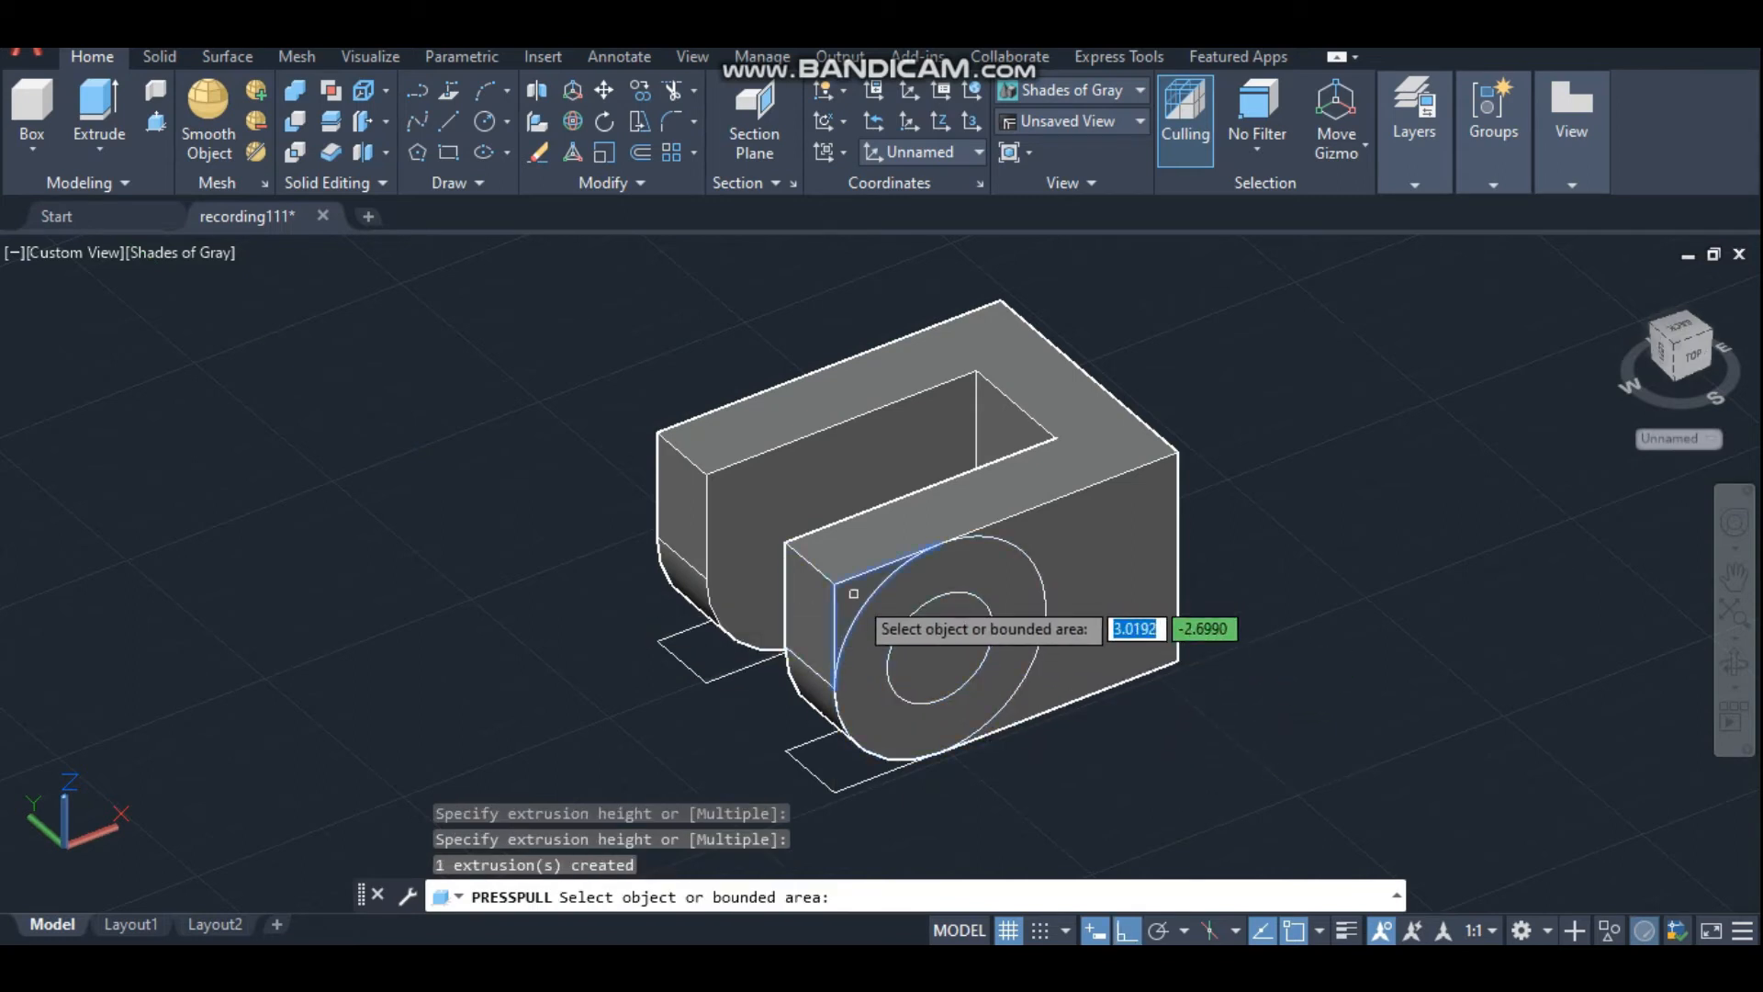
left_click(841, 606)
left_click(614, 459)
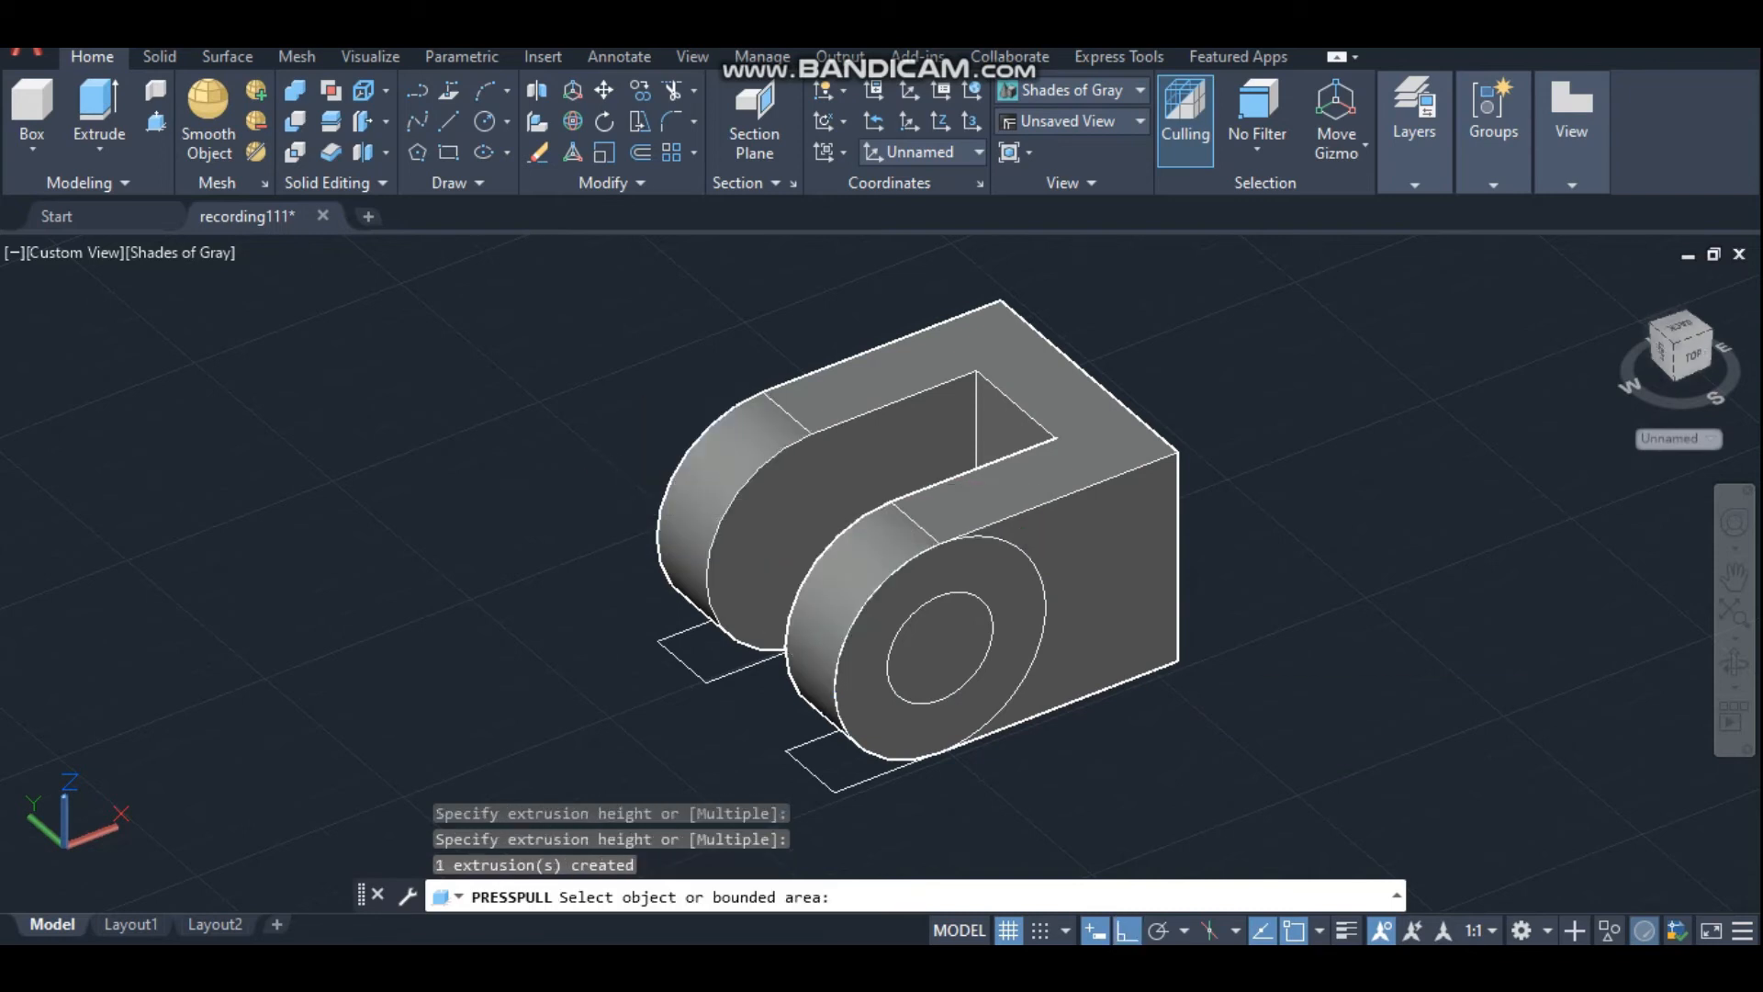
Presspull the 16-diameter circle back through both arms to cut a through hole.
left_click(950, 647)
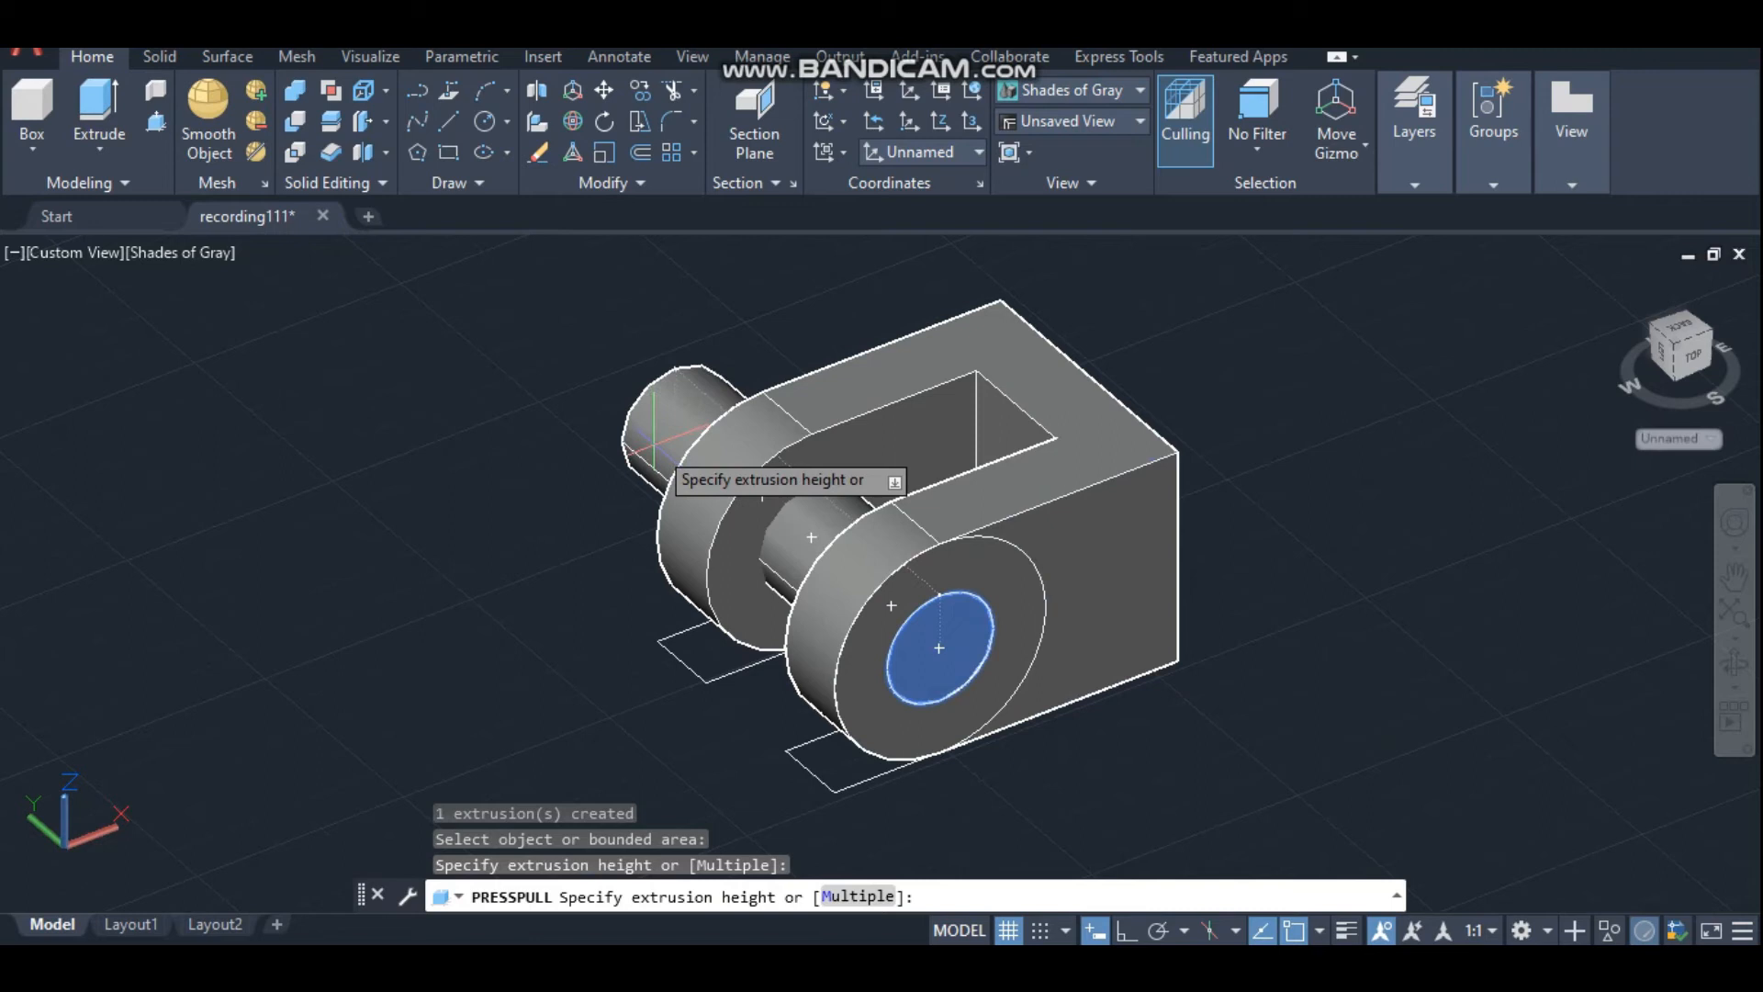
left_click(654, 439)
key("Return")
Erase the radius-16 circle on the side face and the leftover base outline lines beneath the arms.
middle_click_drag(1011, 778, 1043, 759)
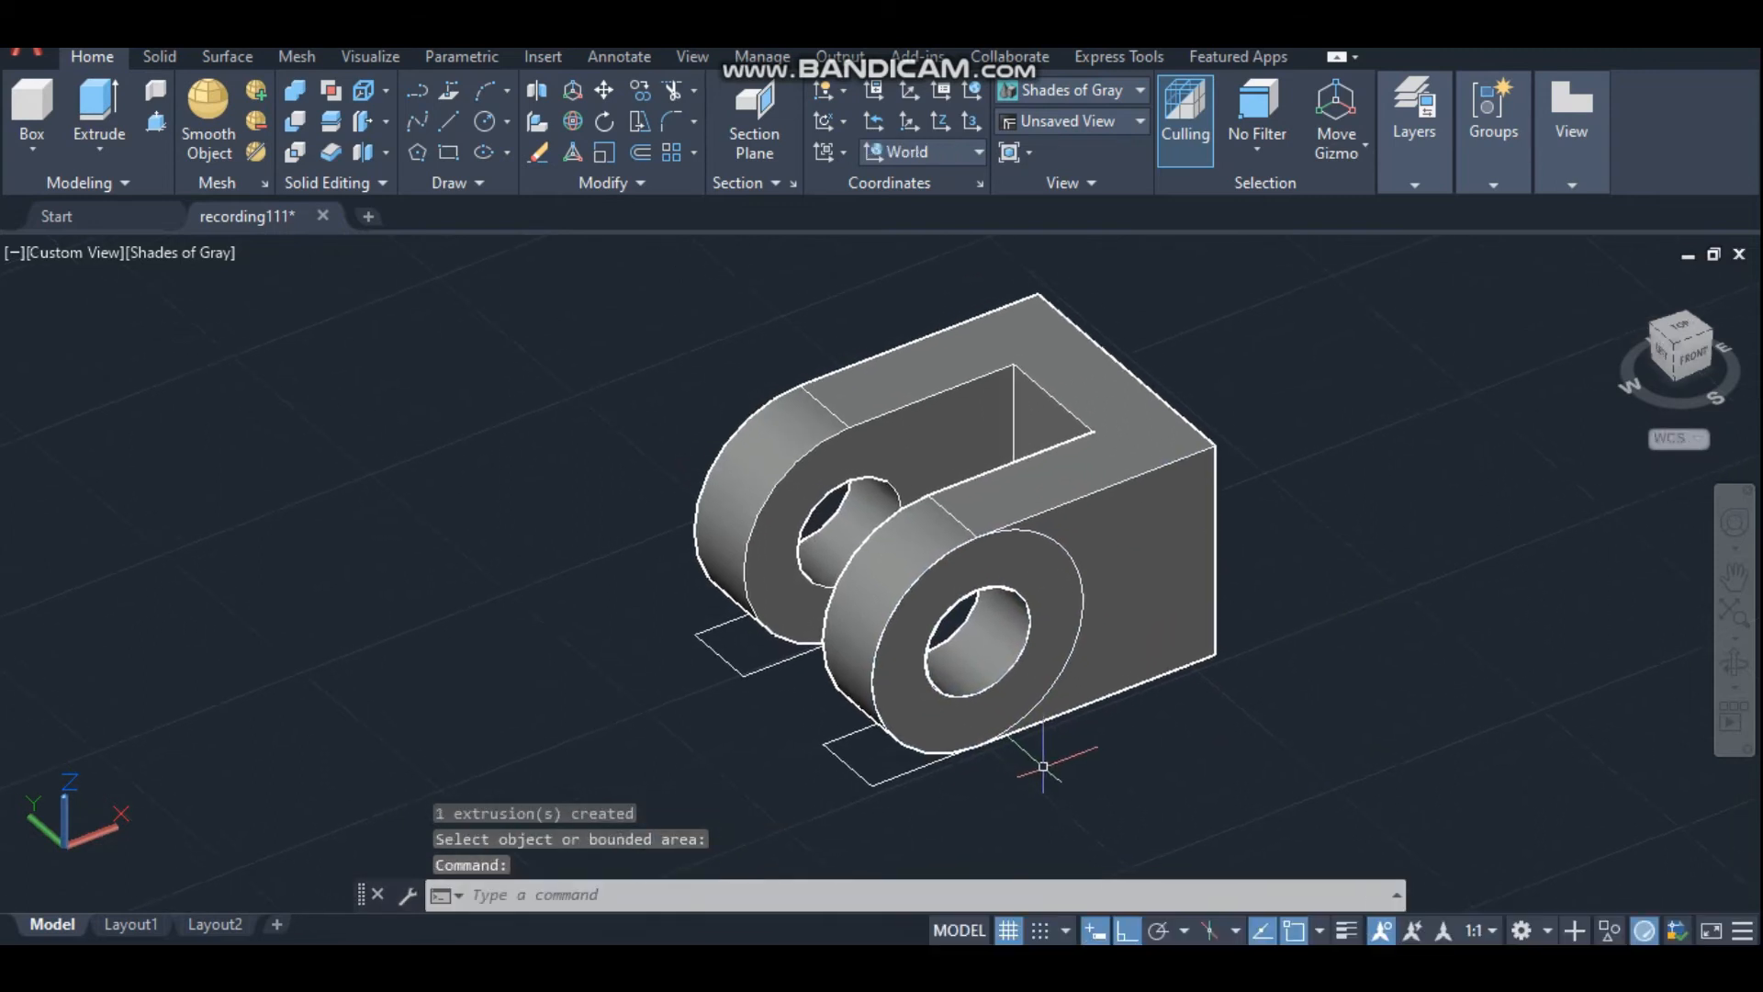
left_click(1057, 673)
key("Delete")
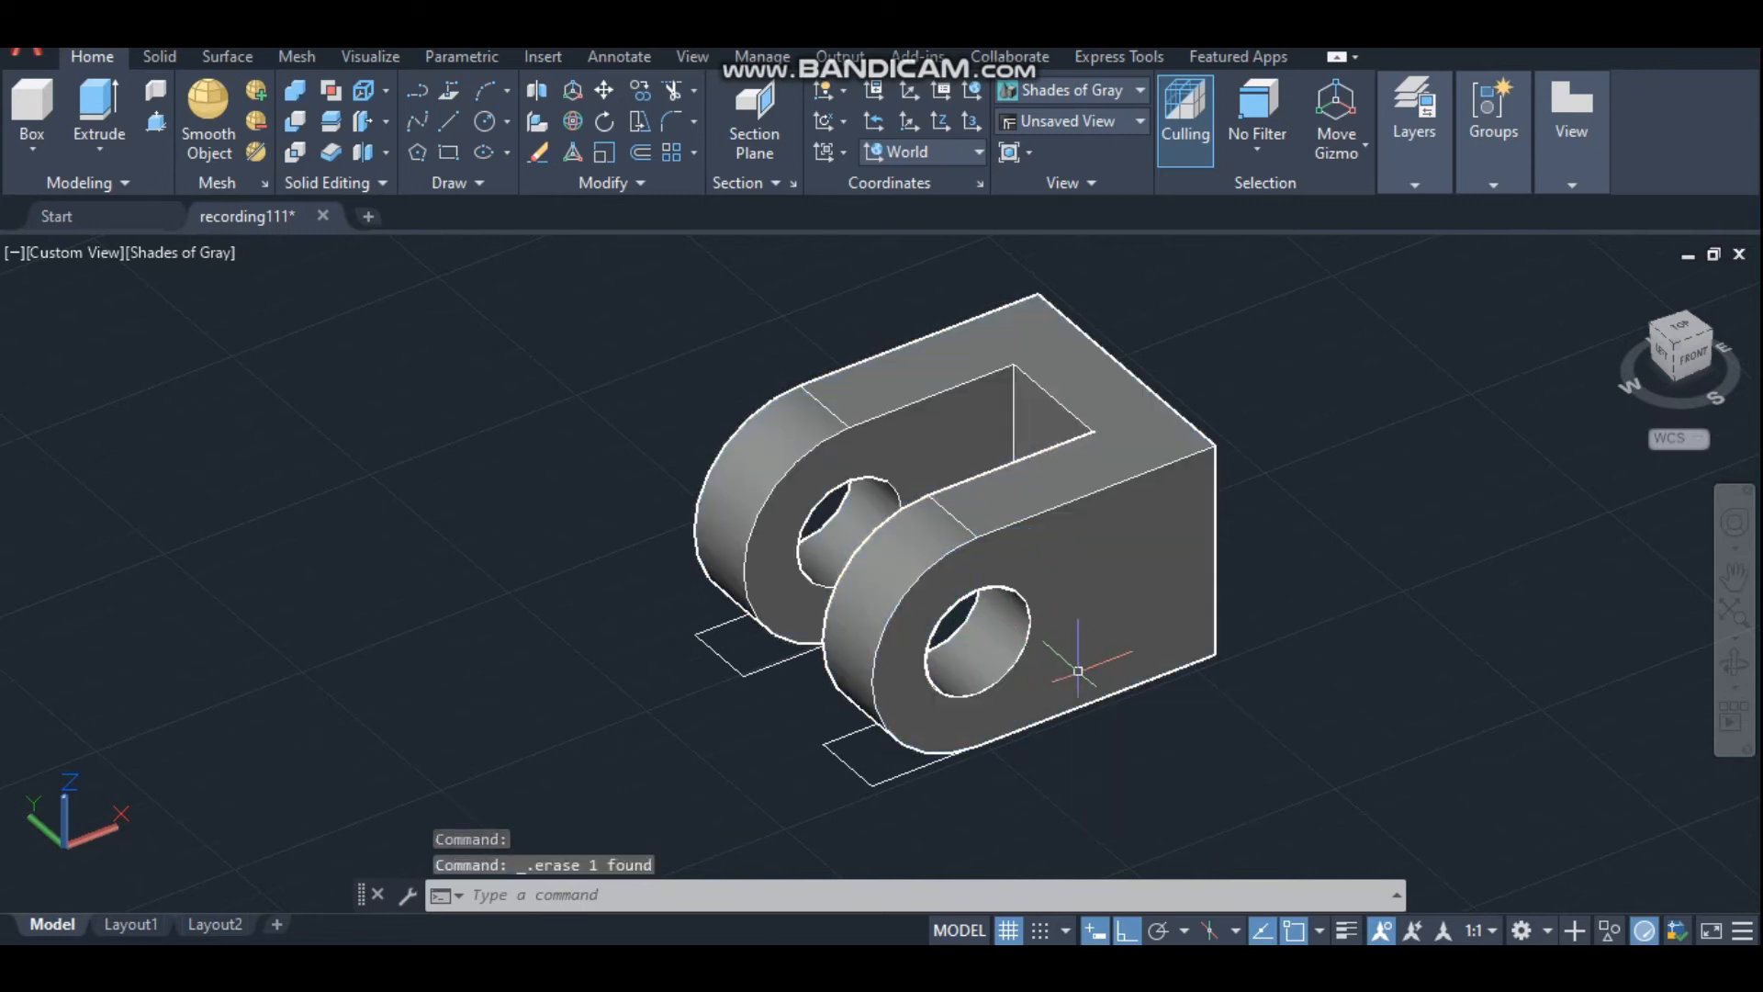
left_click(1732, 658)
mouse_move(1038, 759)
left_mouse_down()
mouse_move(1212, 725)
mouse_move(1059, 775)
mouse_move(1116, 764)
mouse_move(955, 720)
mouse_move(726, 725)
left_mouse_up()
key("Escape")
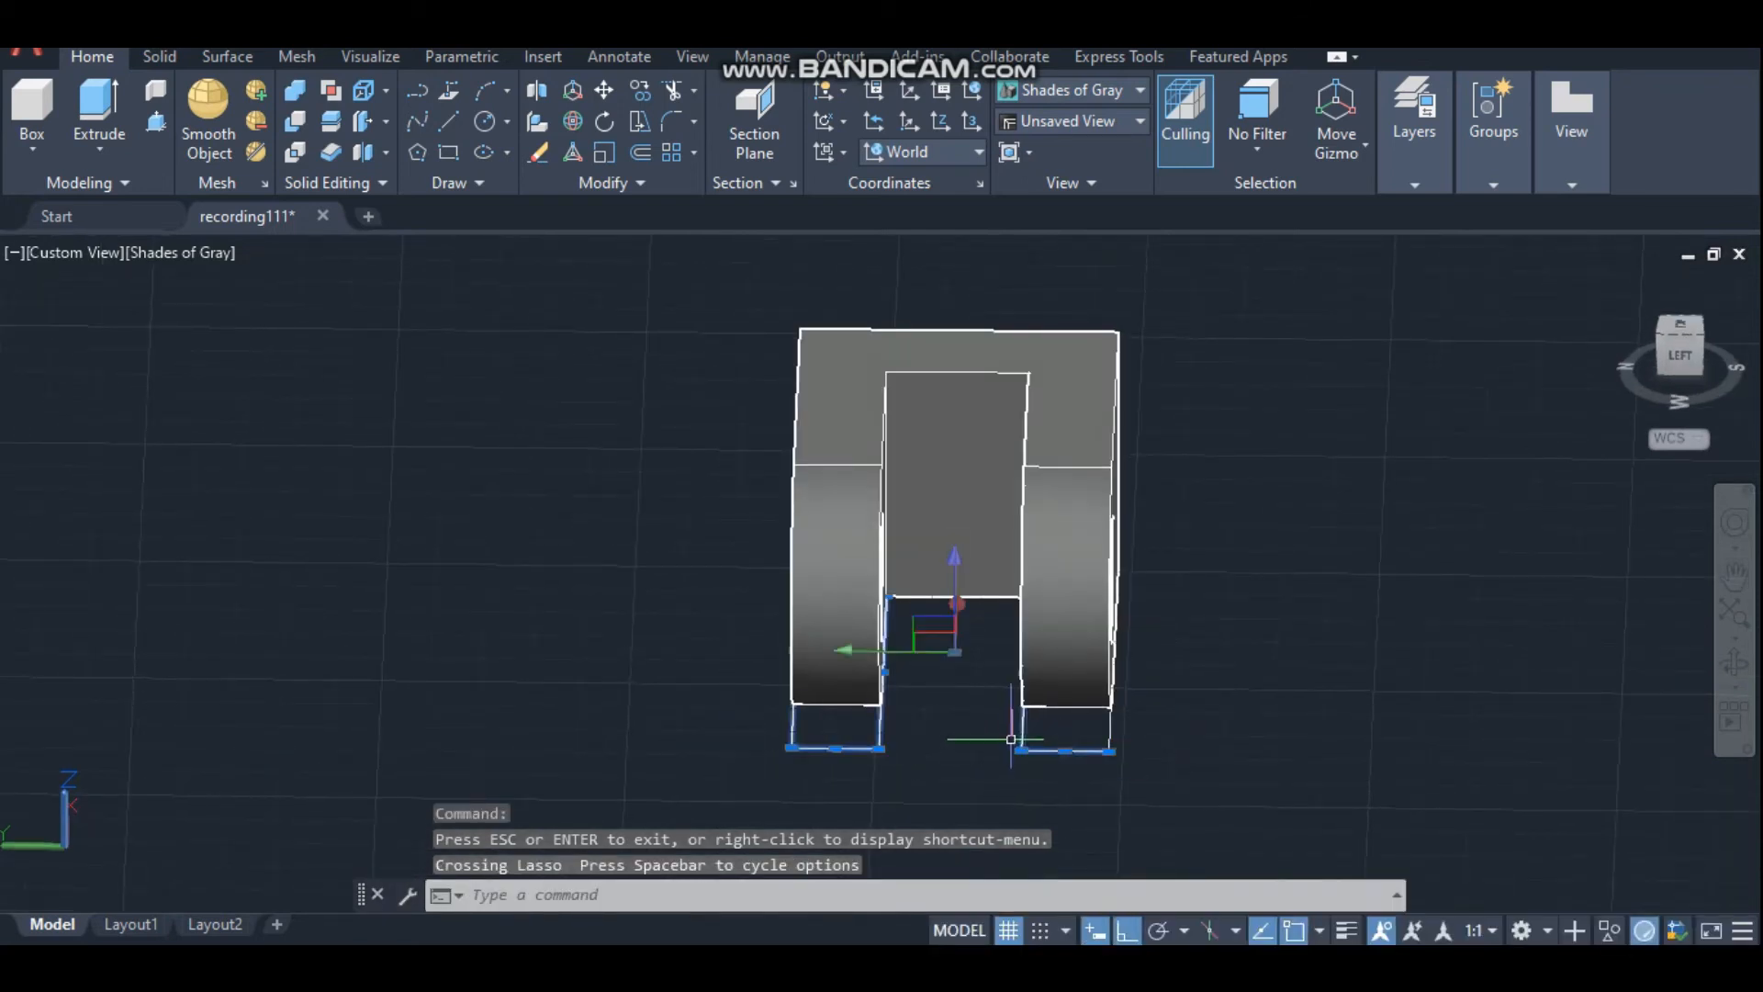
left_click(1112, 725)
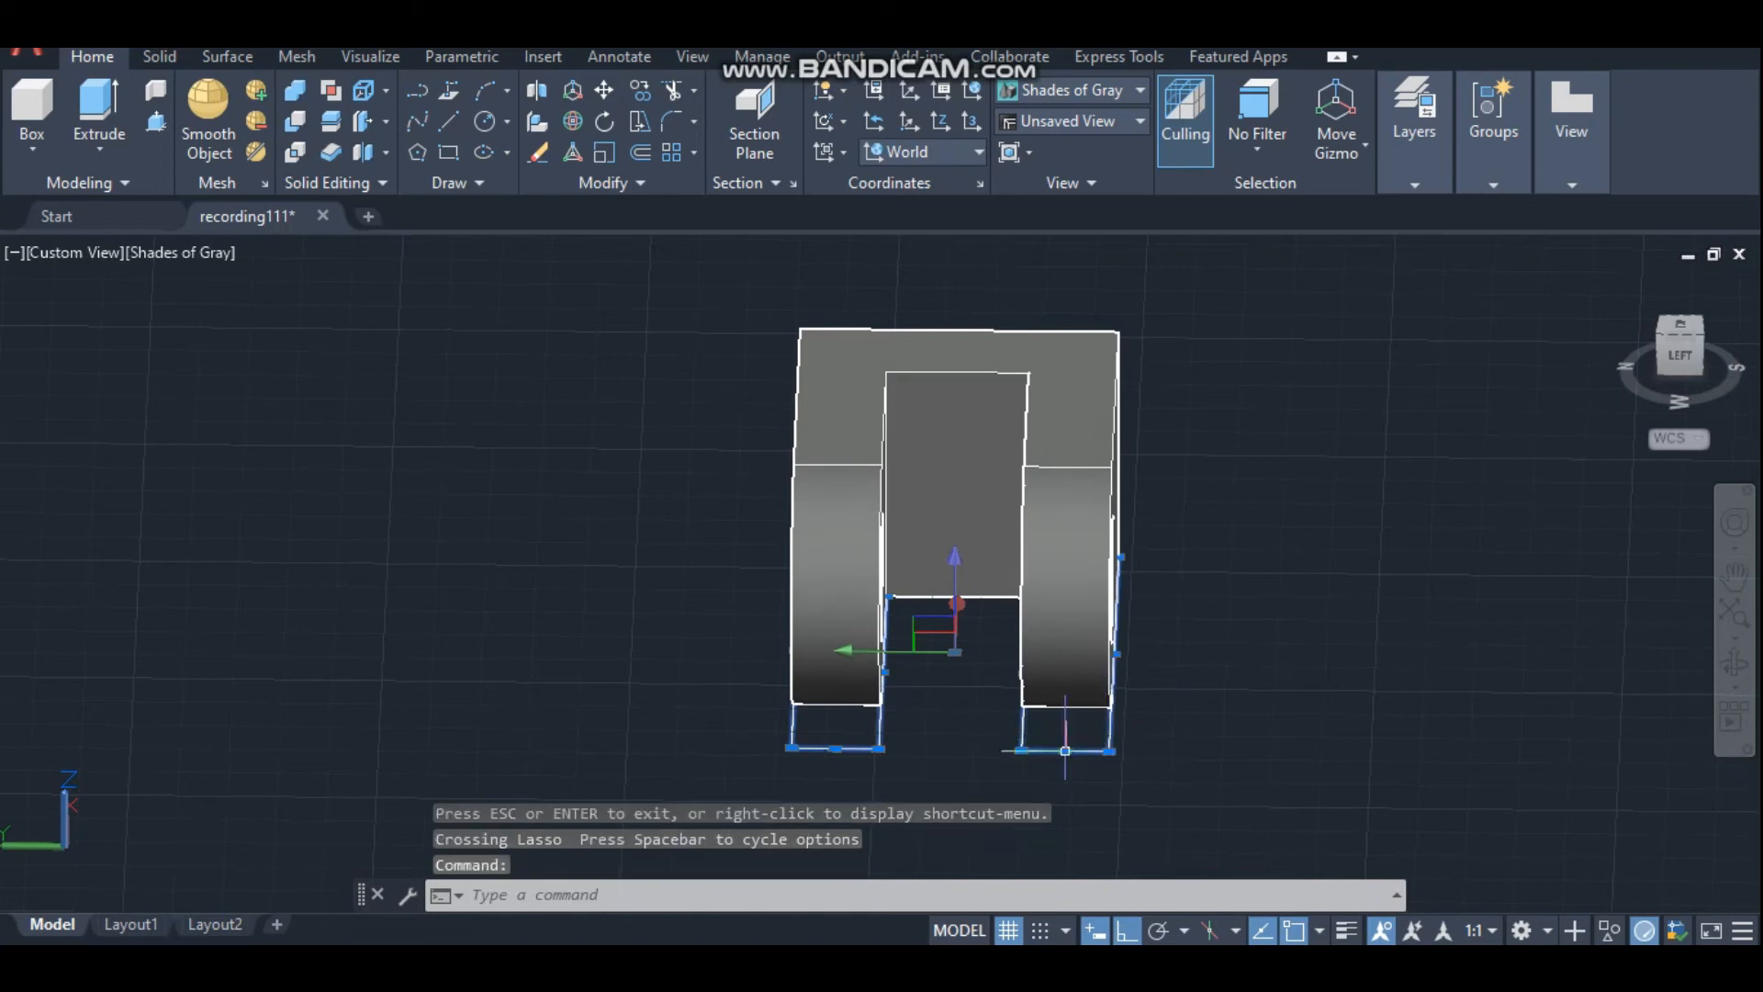
key("Delete")
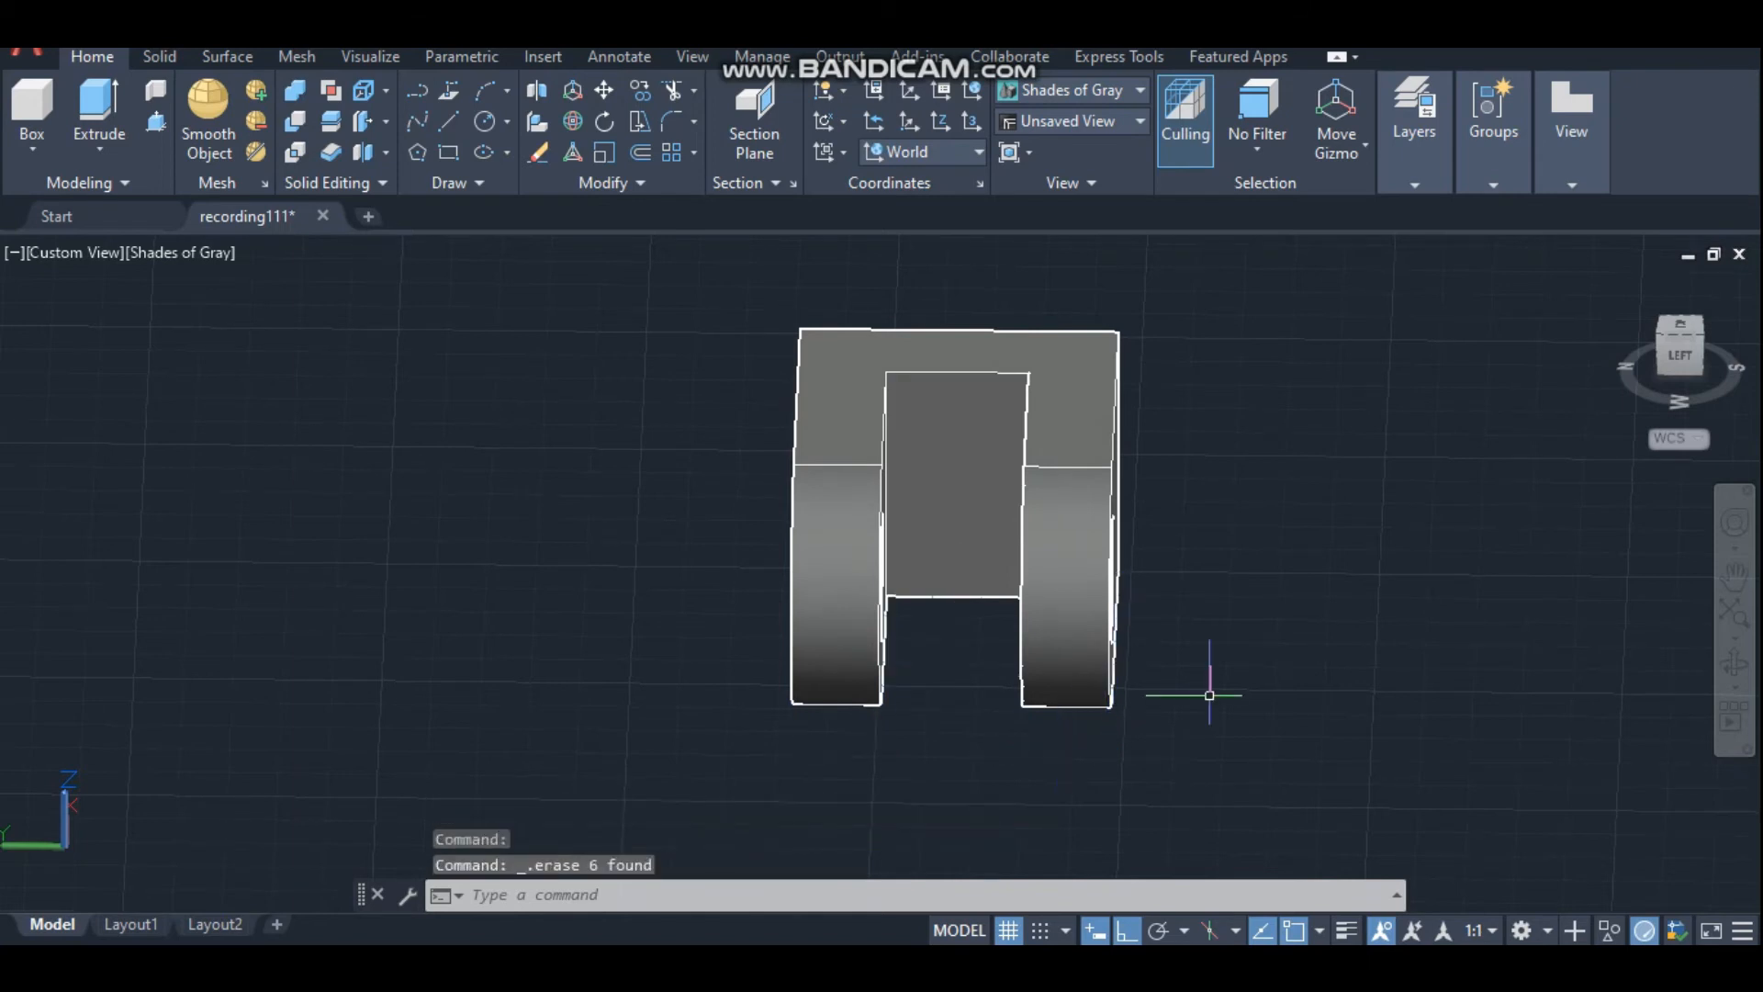
Draw a horizontal line across the solid's closed end face, joining the midpoints of its two vertical edges.
left_click(1734, 661)
left_click_drag(1127, 681, 1250, 695)
middle_click_drag(1326, 670, 1257, 709)
key("Escape")
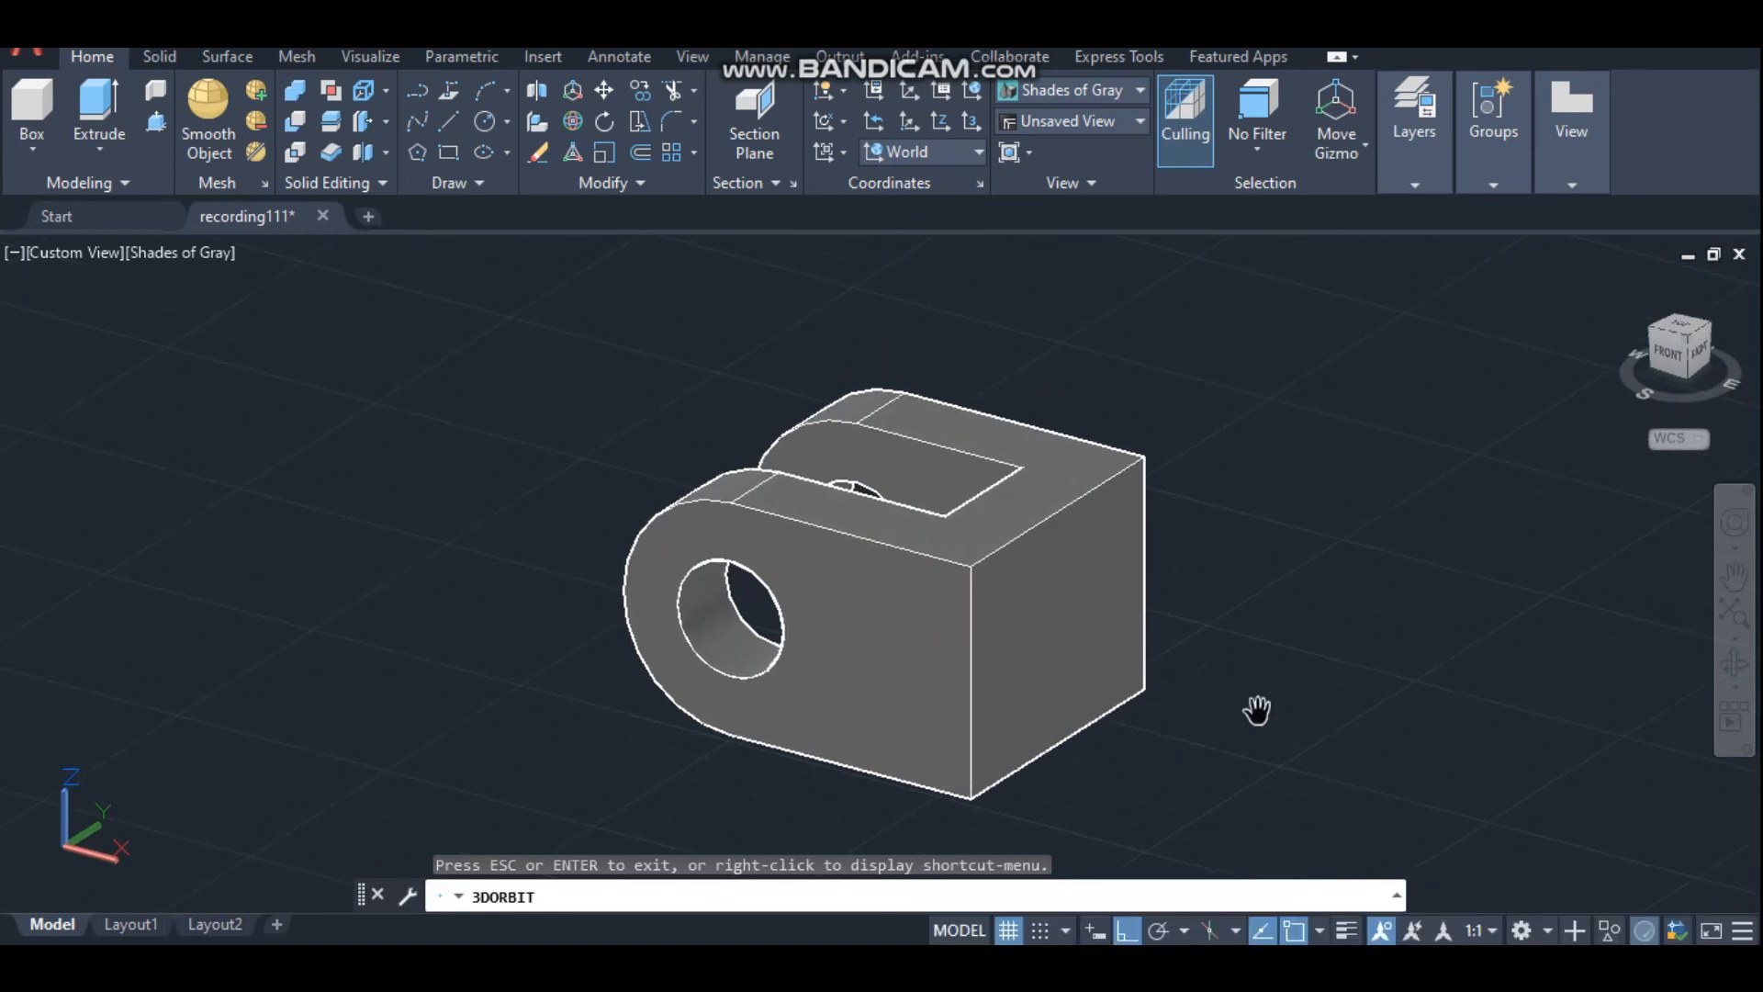
type("l")
key("Return")
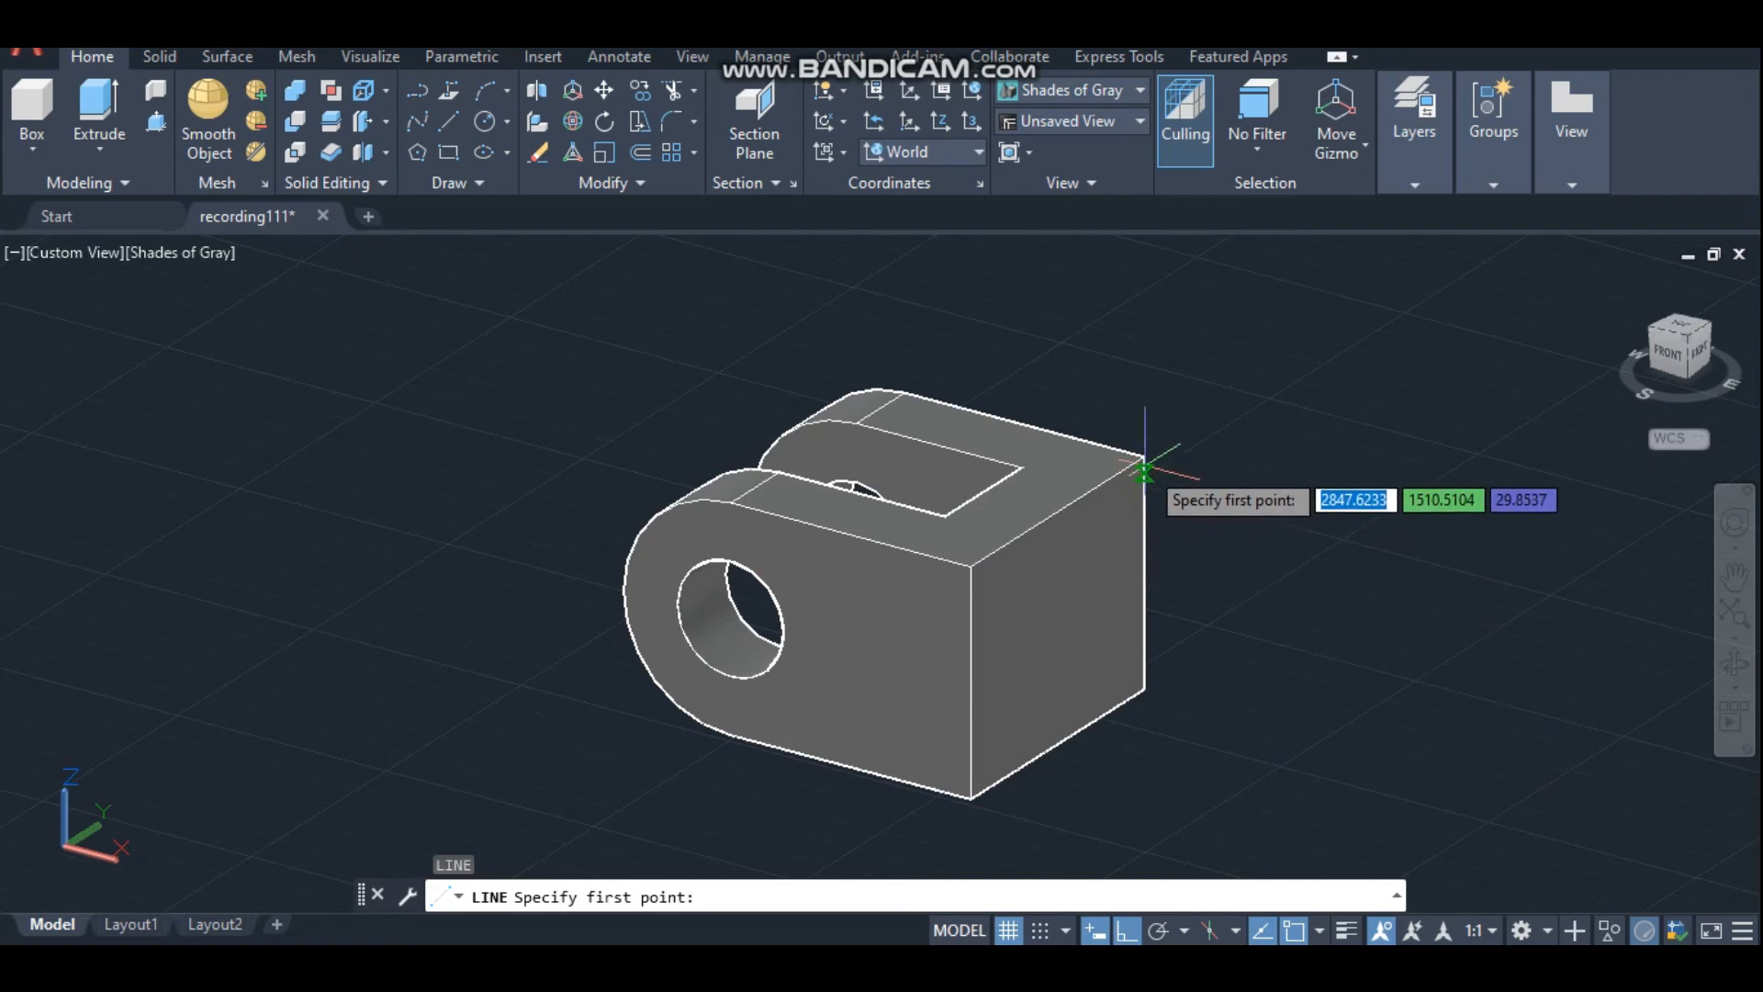
left_click(1143, 574)
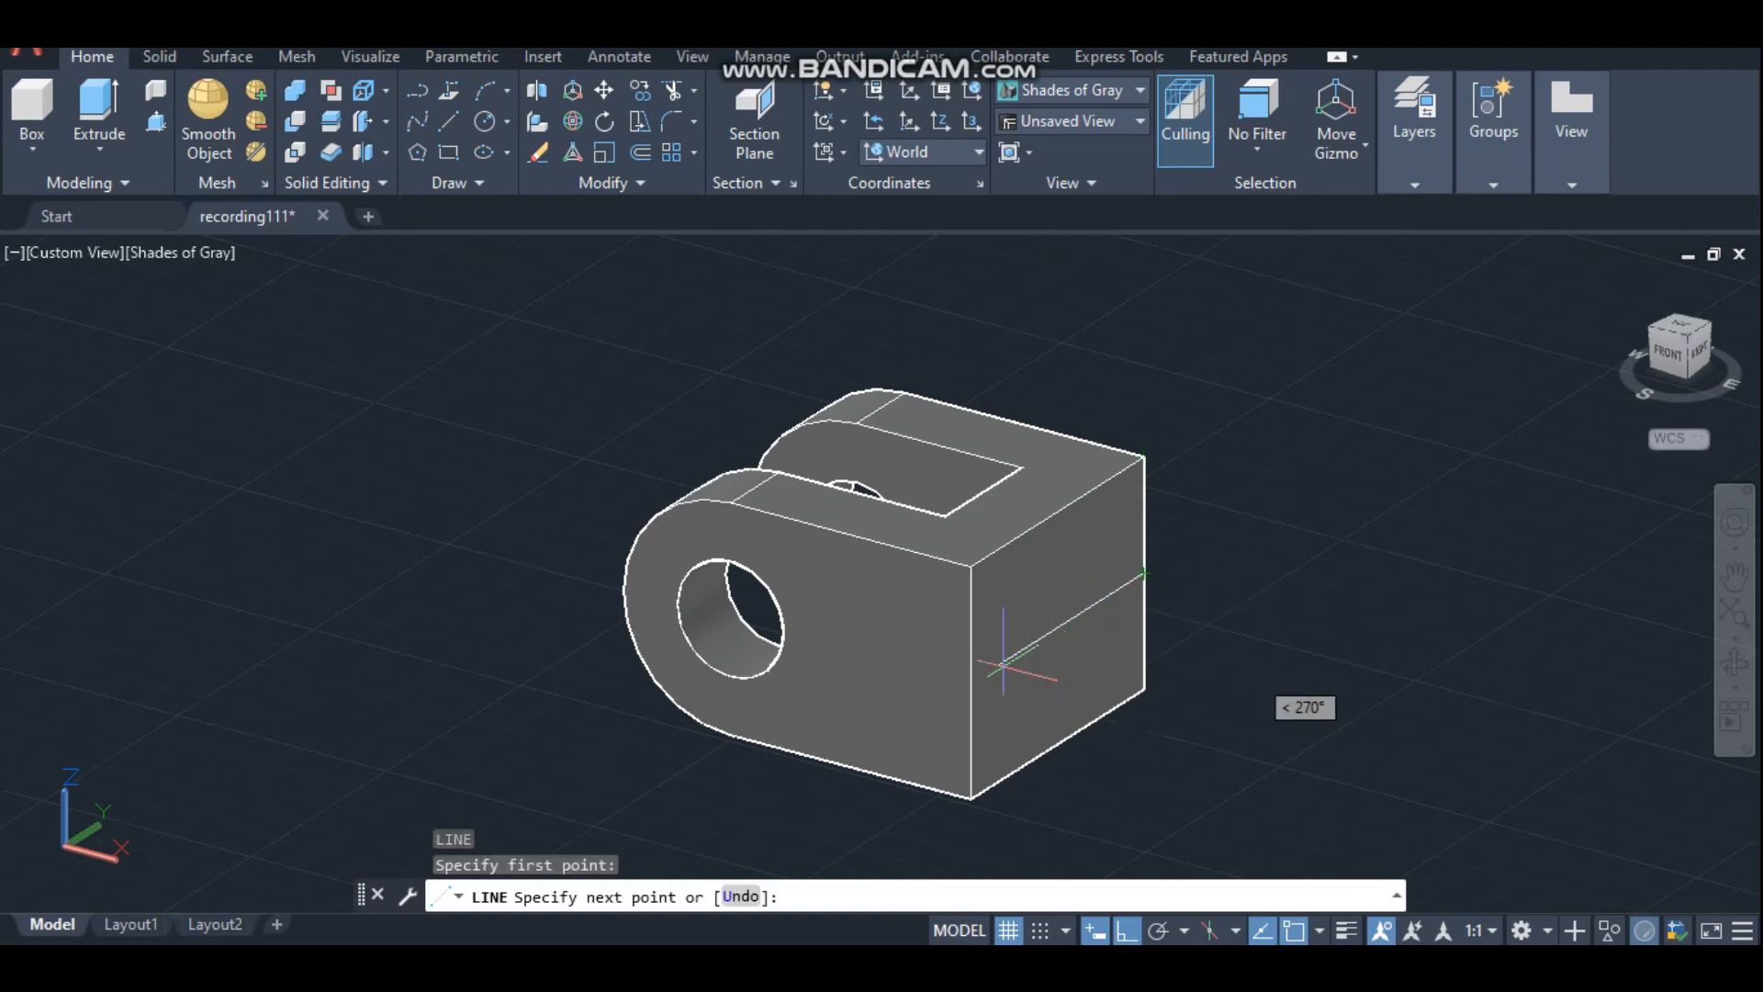
left_click(971, 680)
key("Escape")
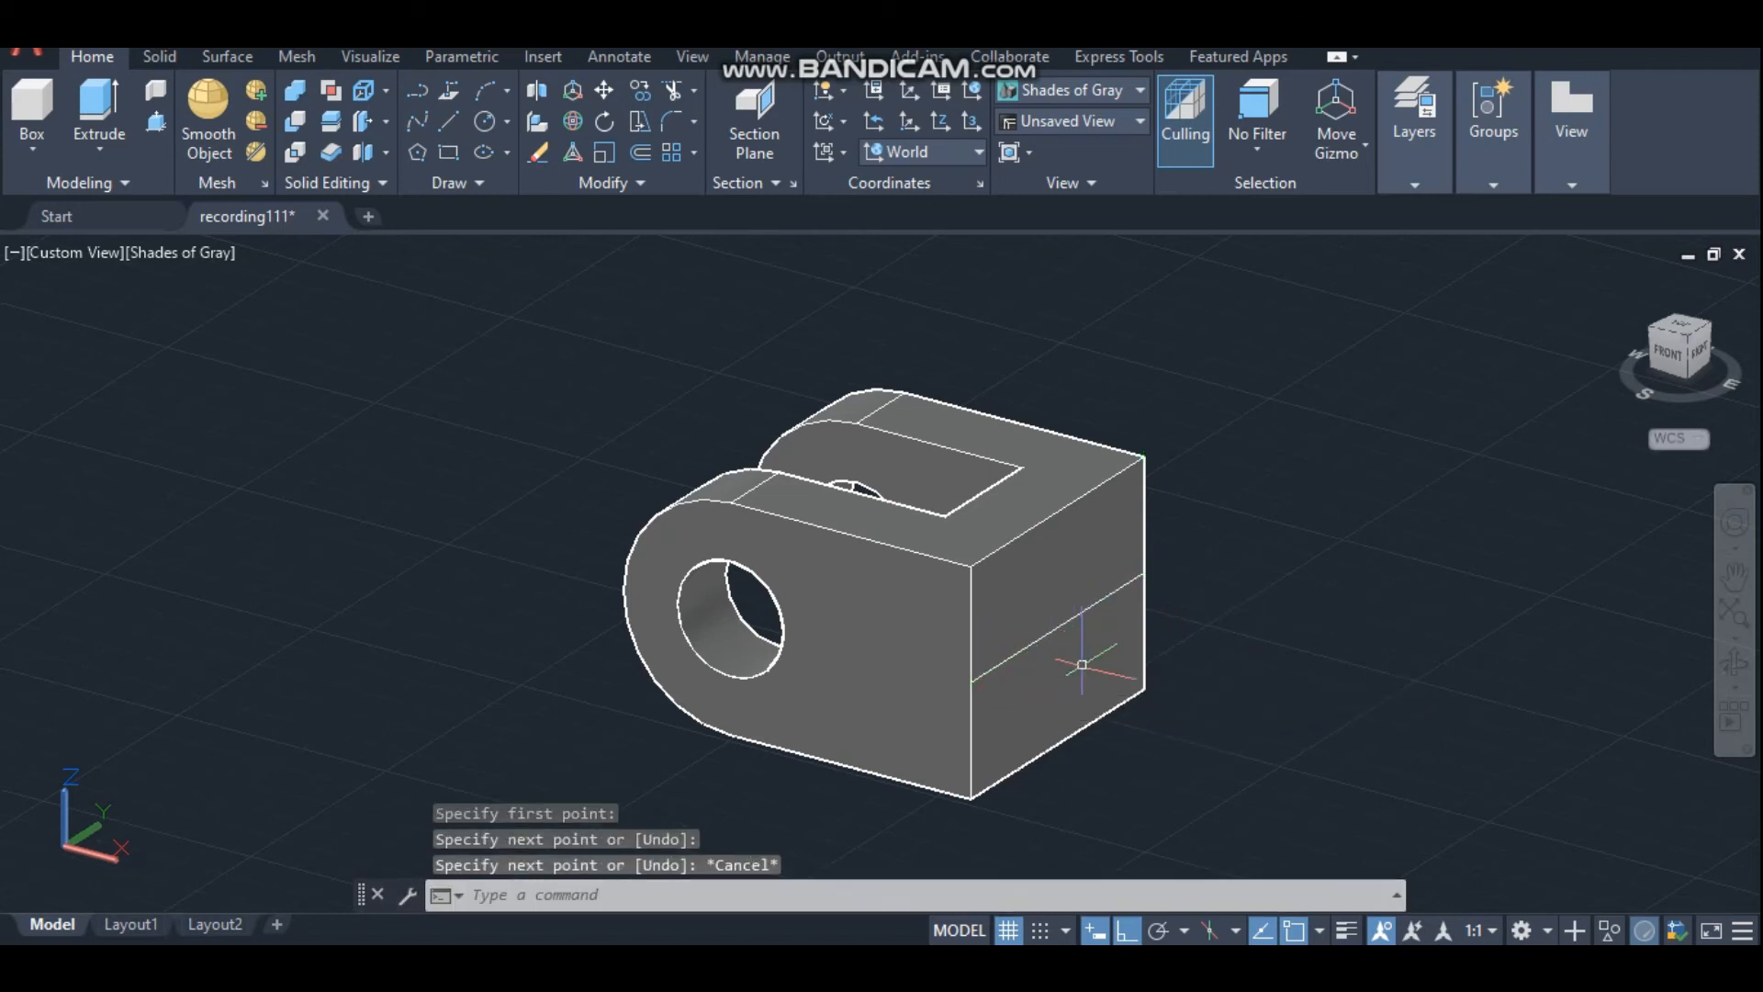
Draw a circle of diameter 18 centred on the midpoint of the end face's line, and erase that line.
type("c")
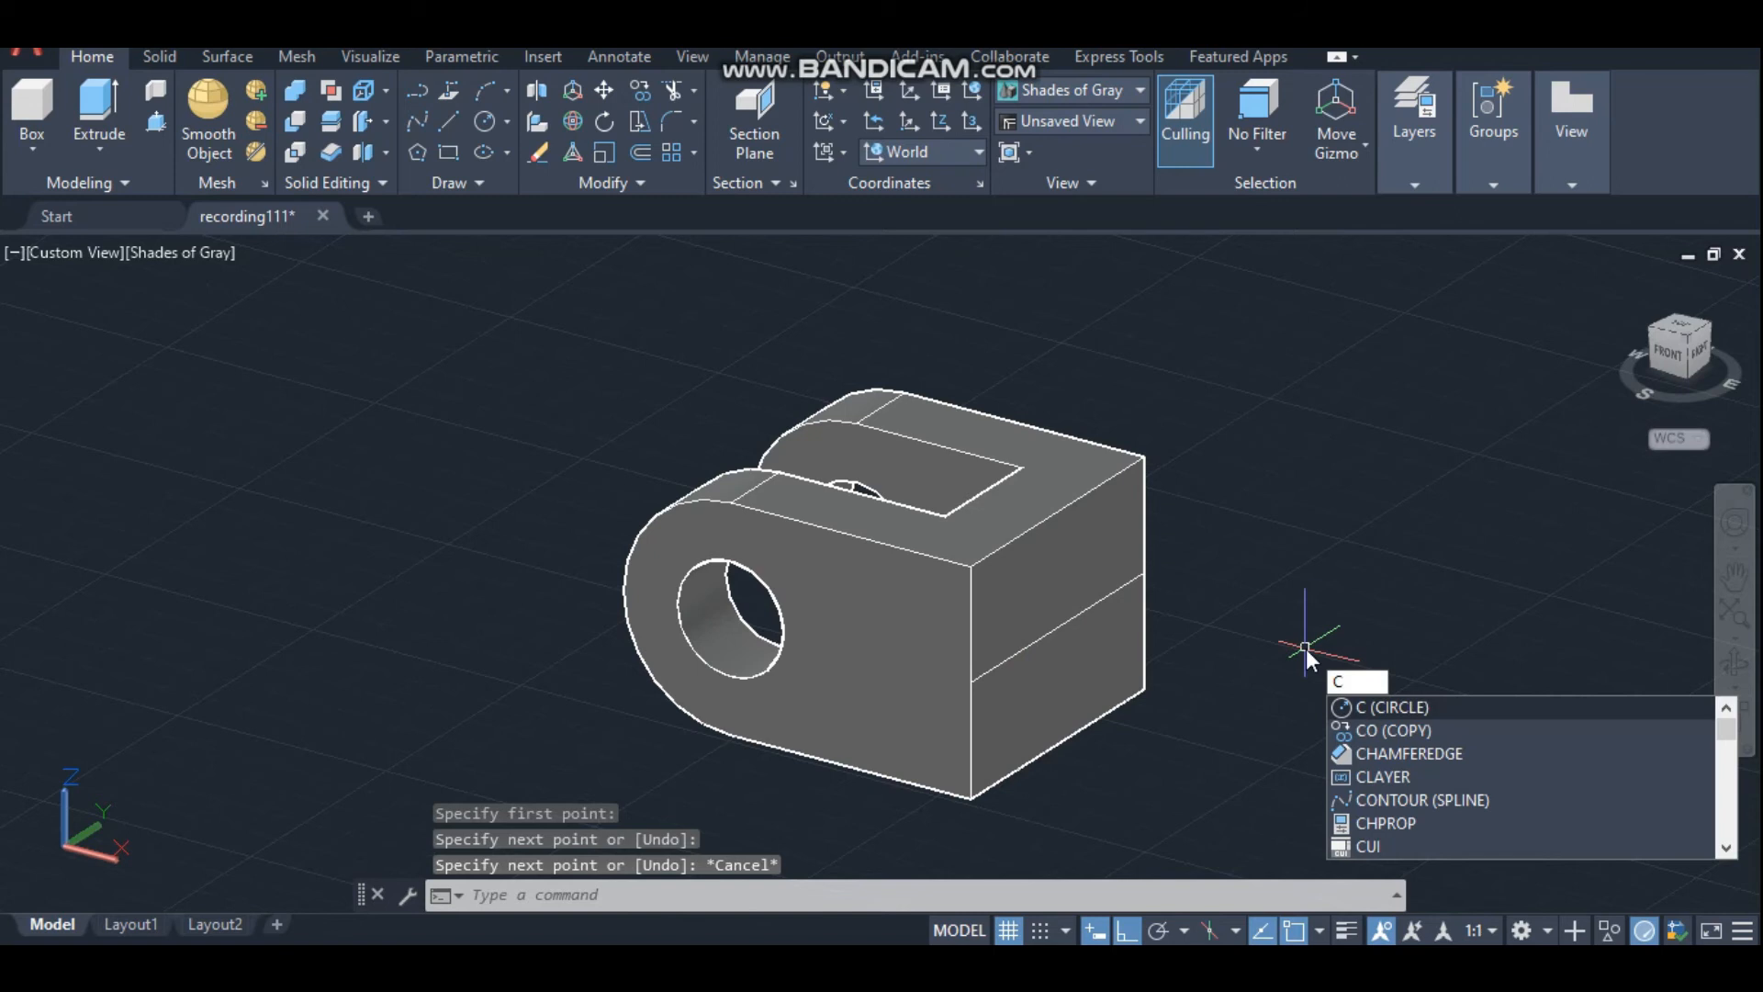
key("Return")
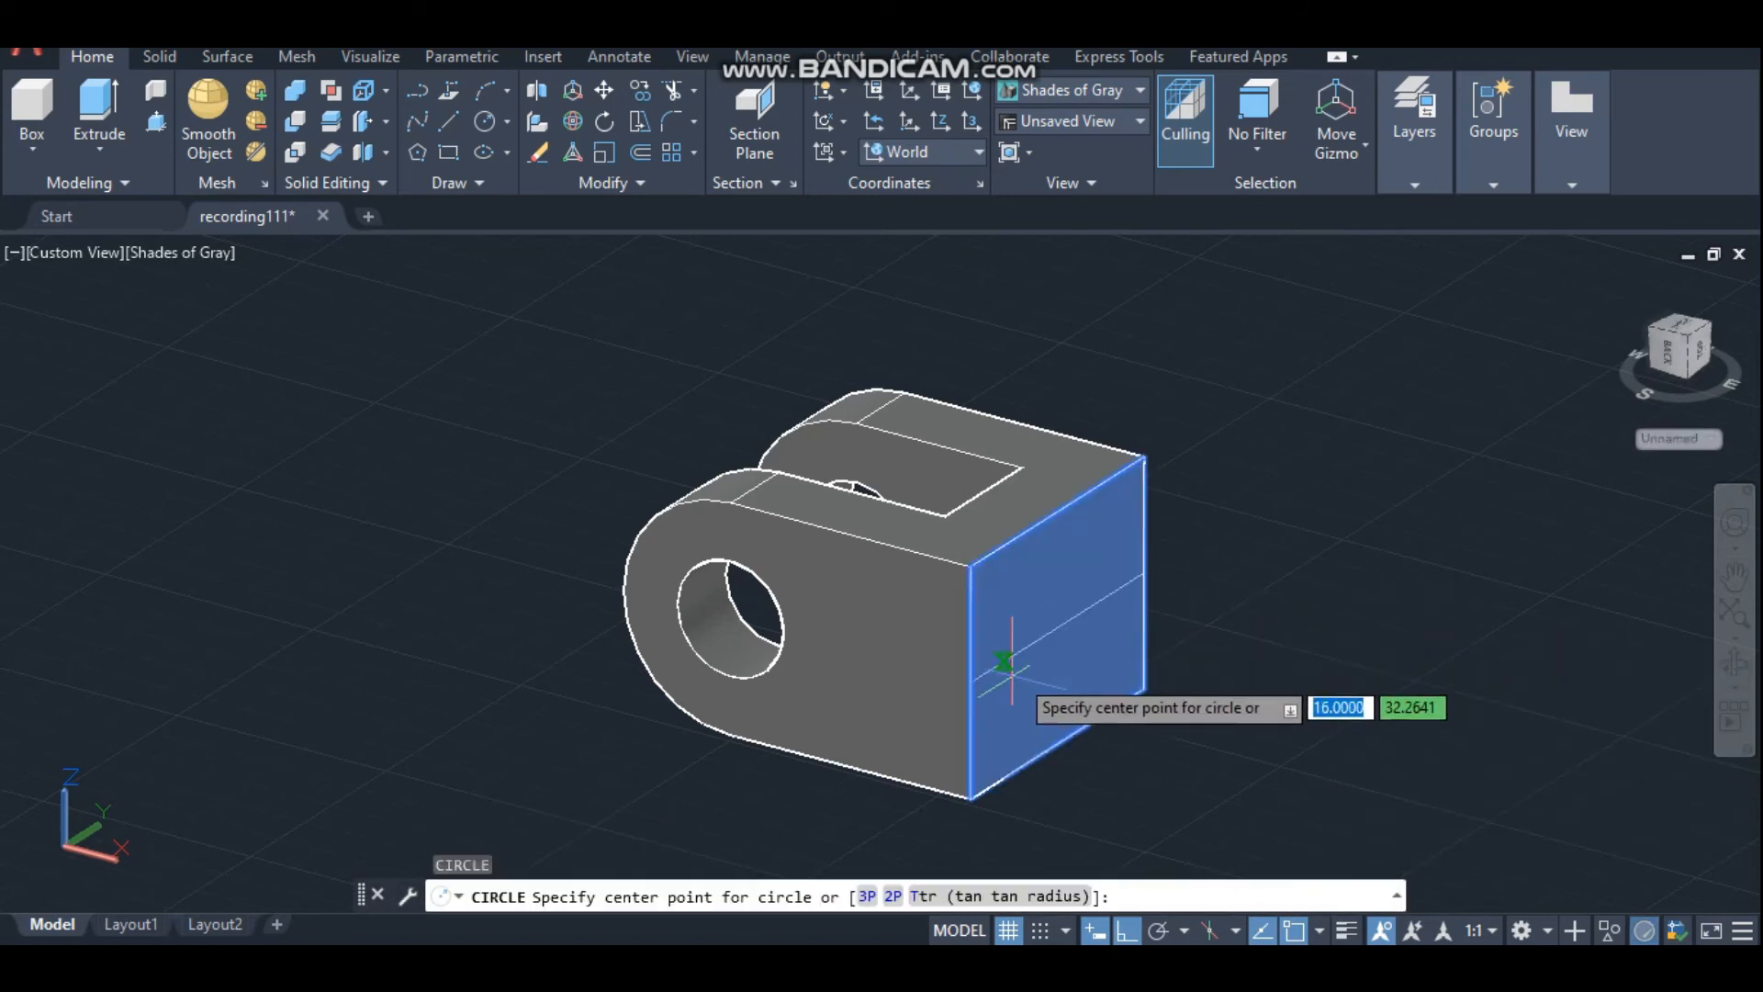
left_click(1056, 627)
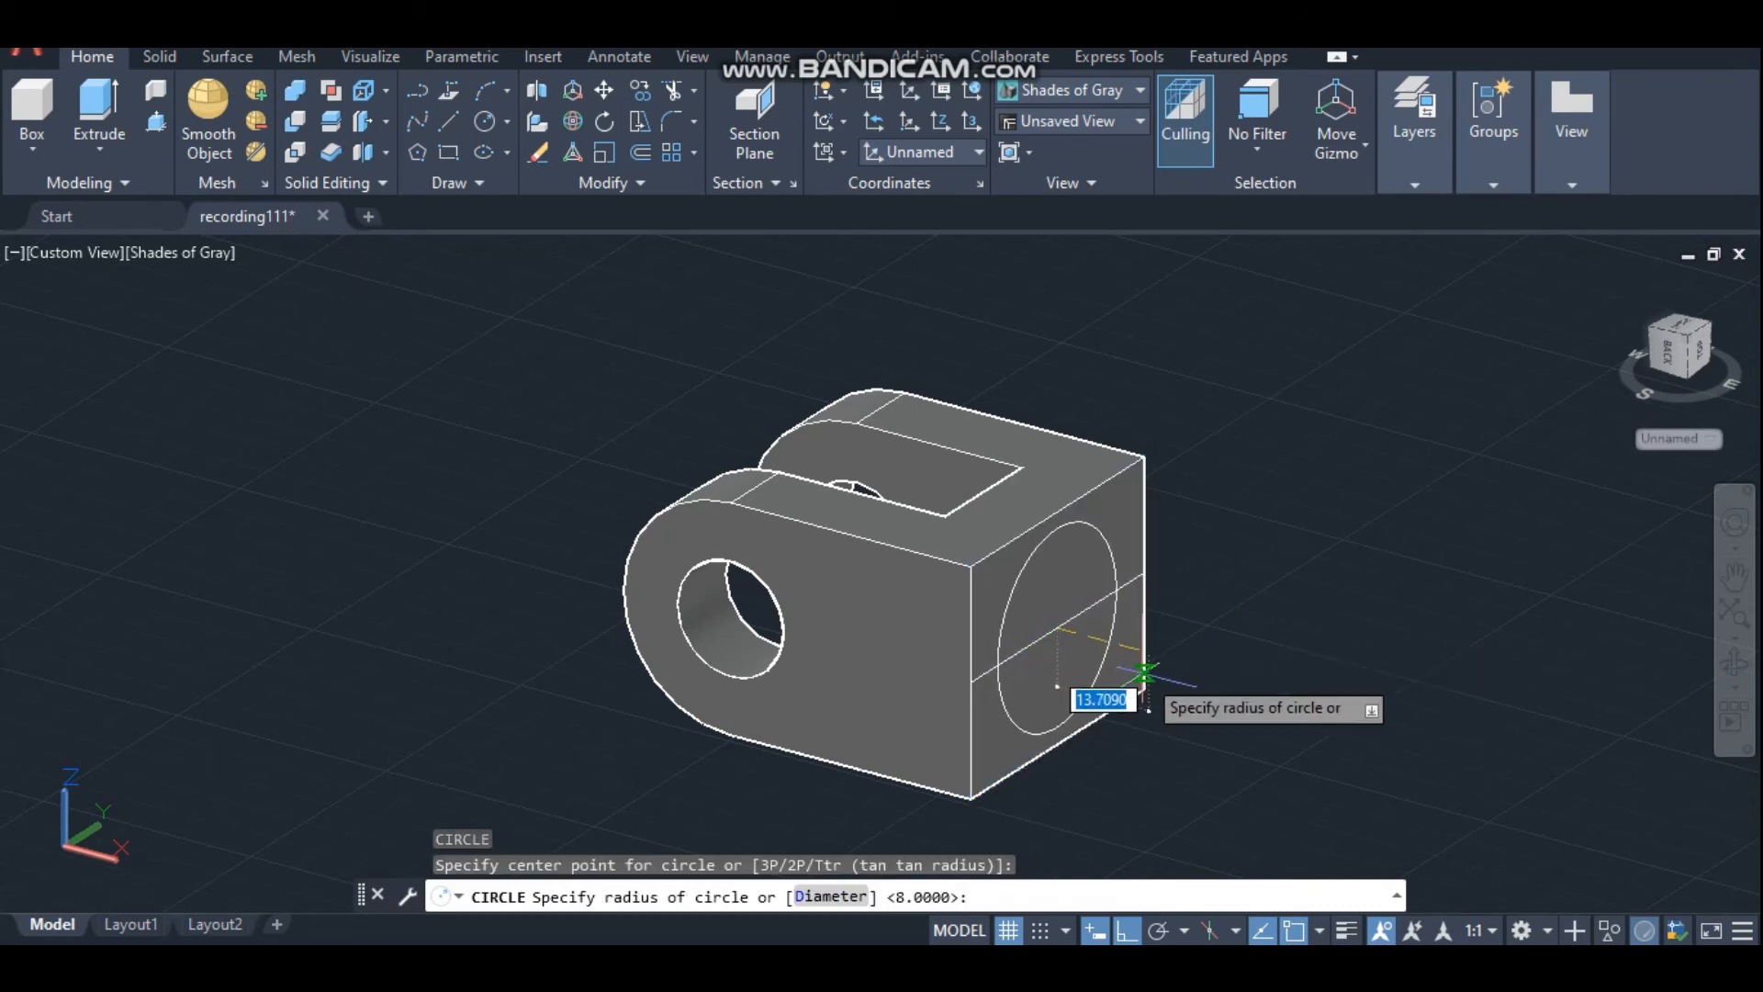
type("18")
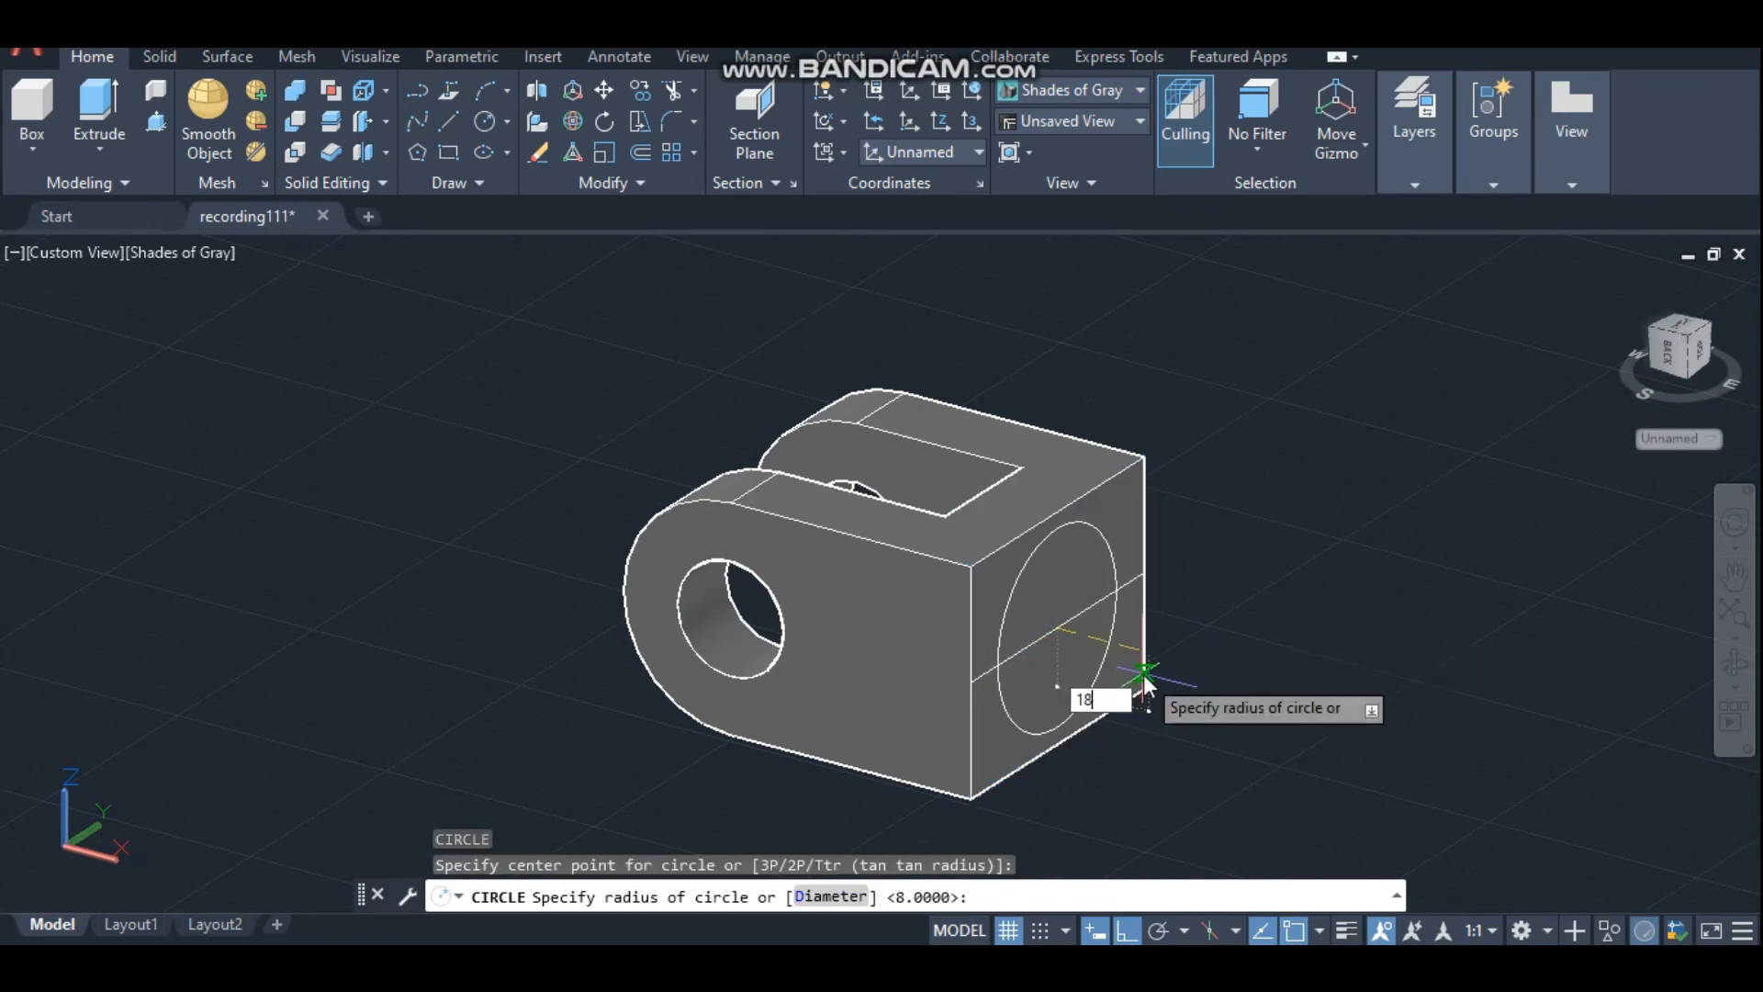
left_click(830, 896)
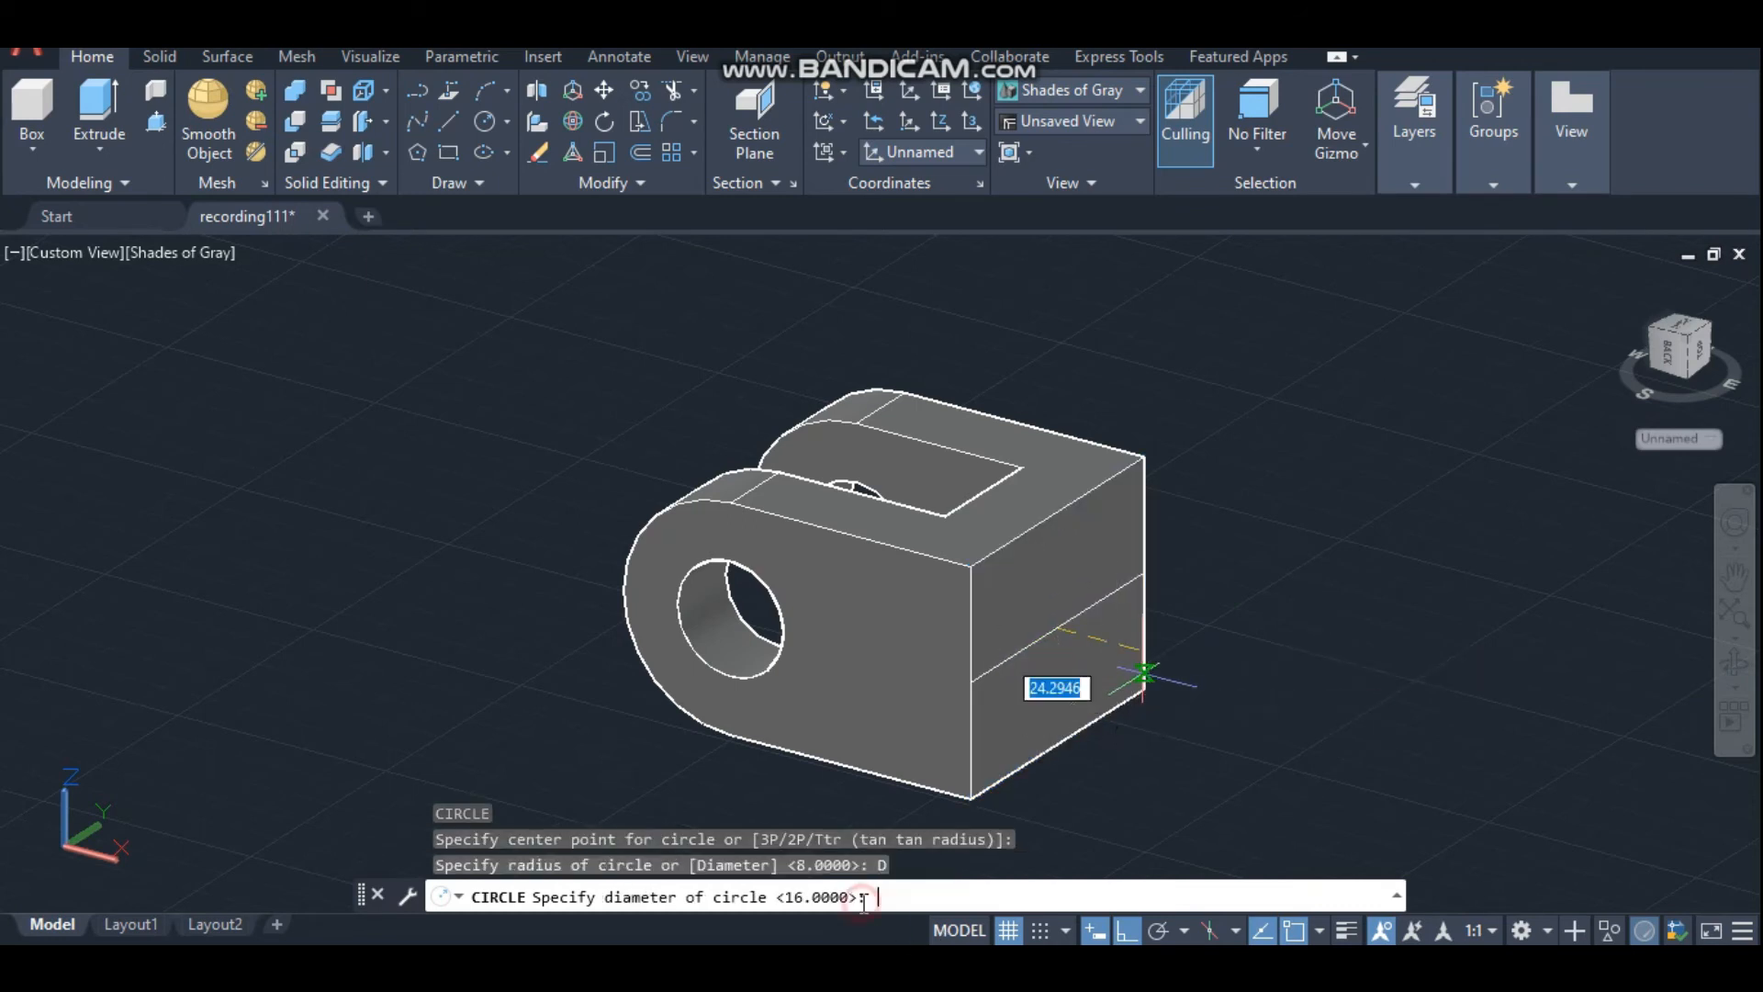
type("18")
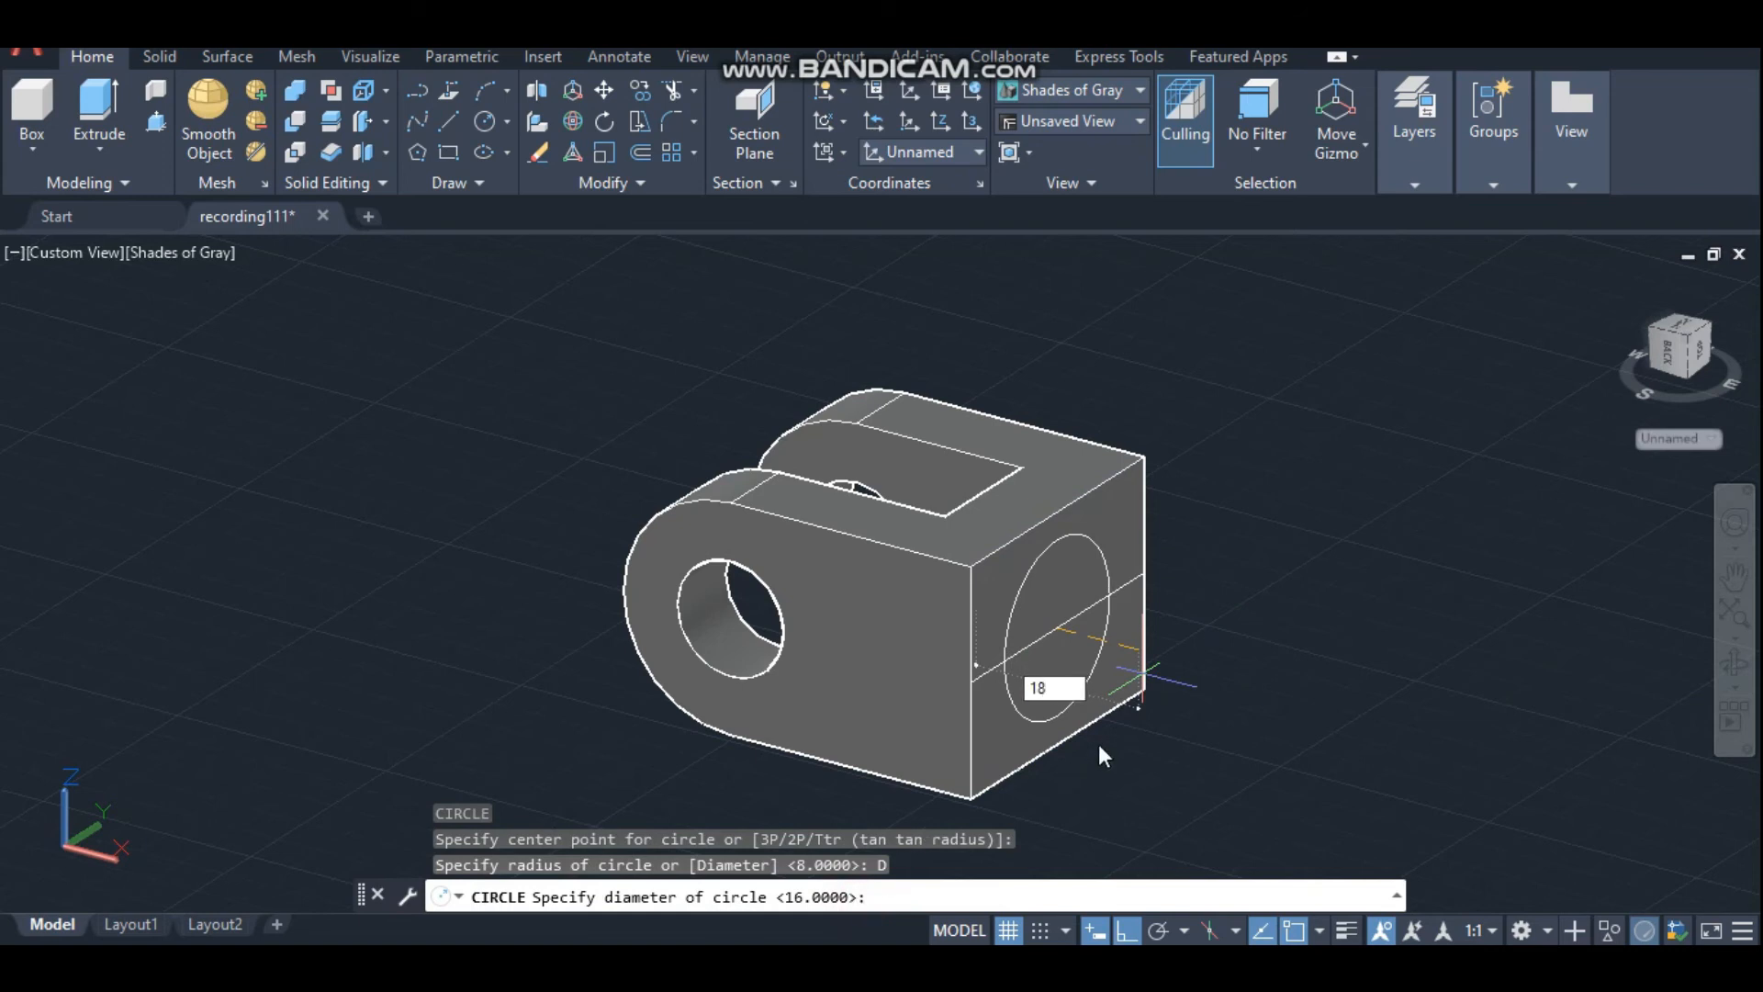
type("\\")
key("Return")
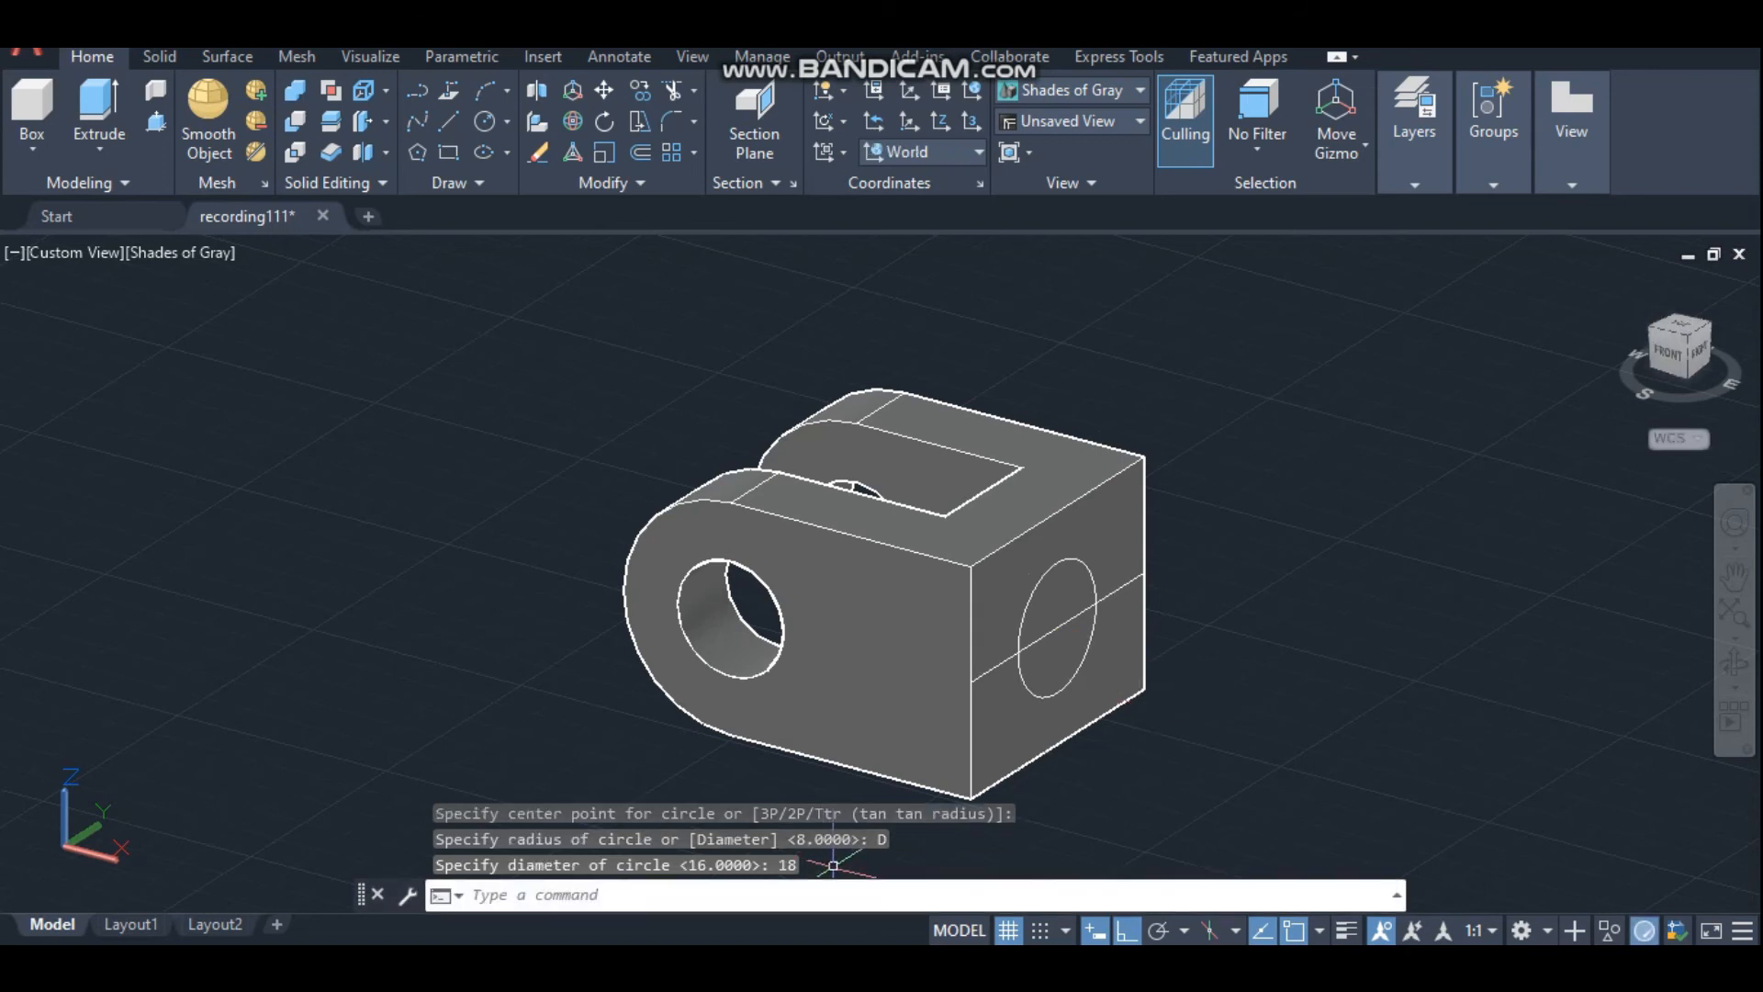
left_click(1112, 594)
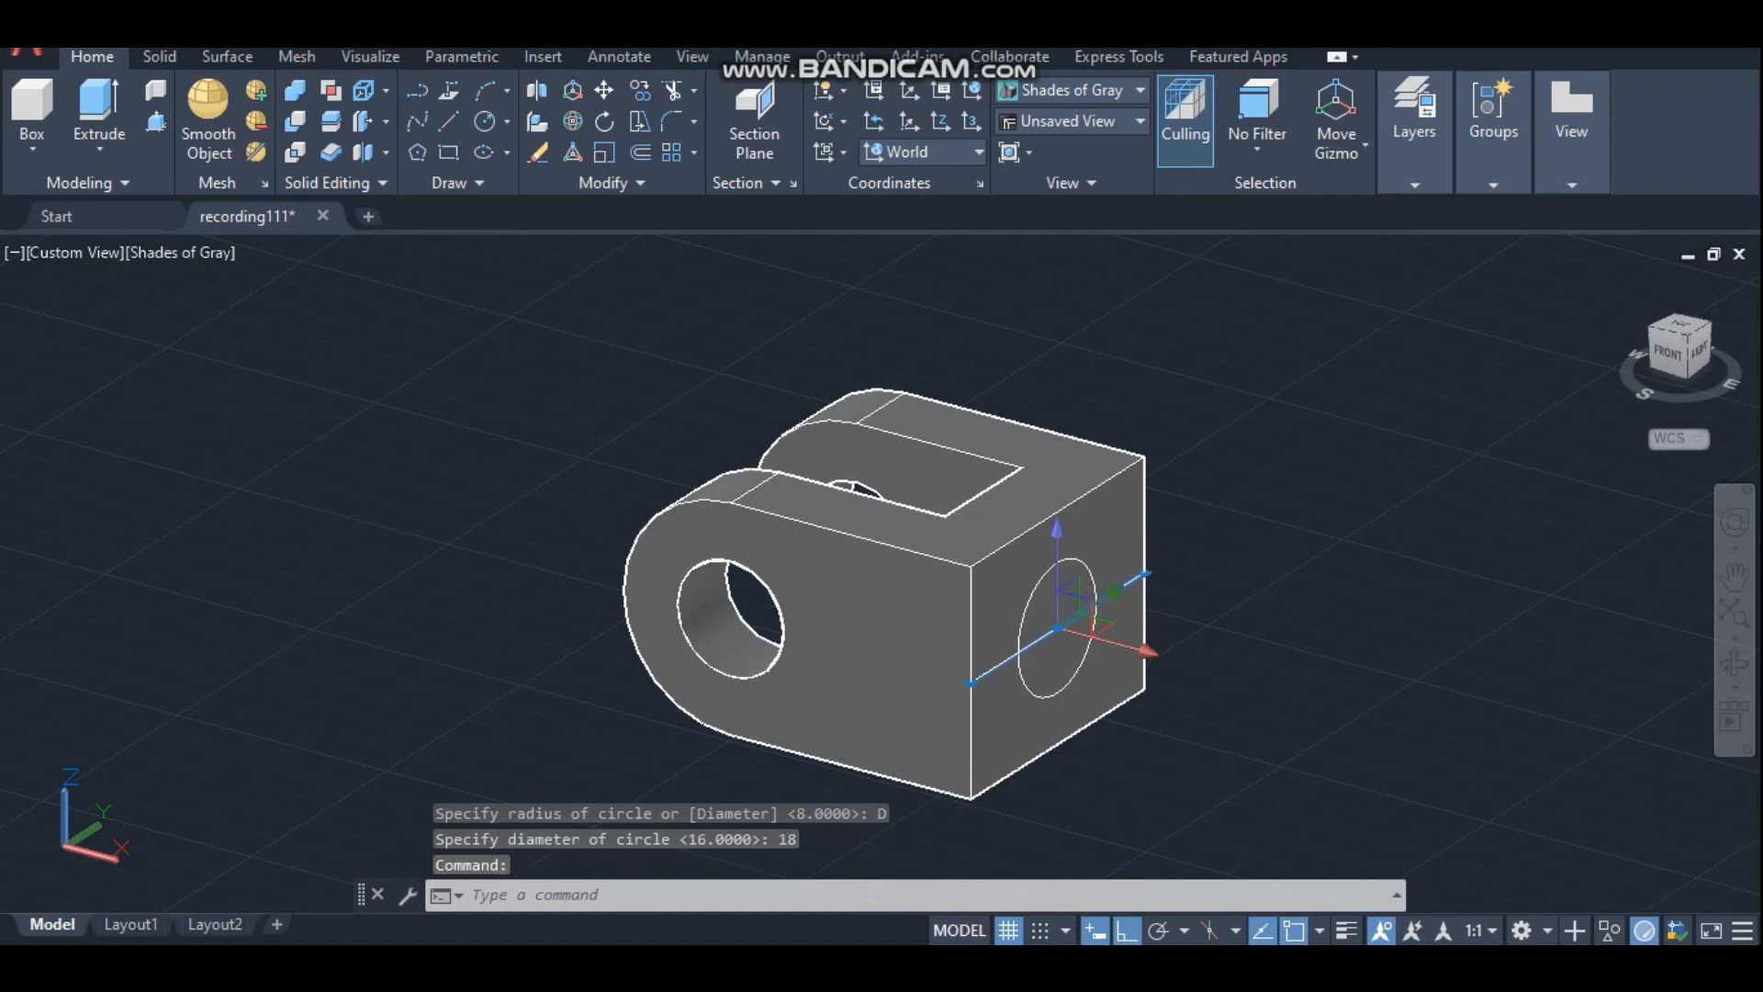
key("Delete")
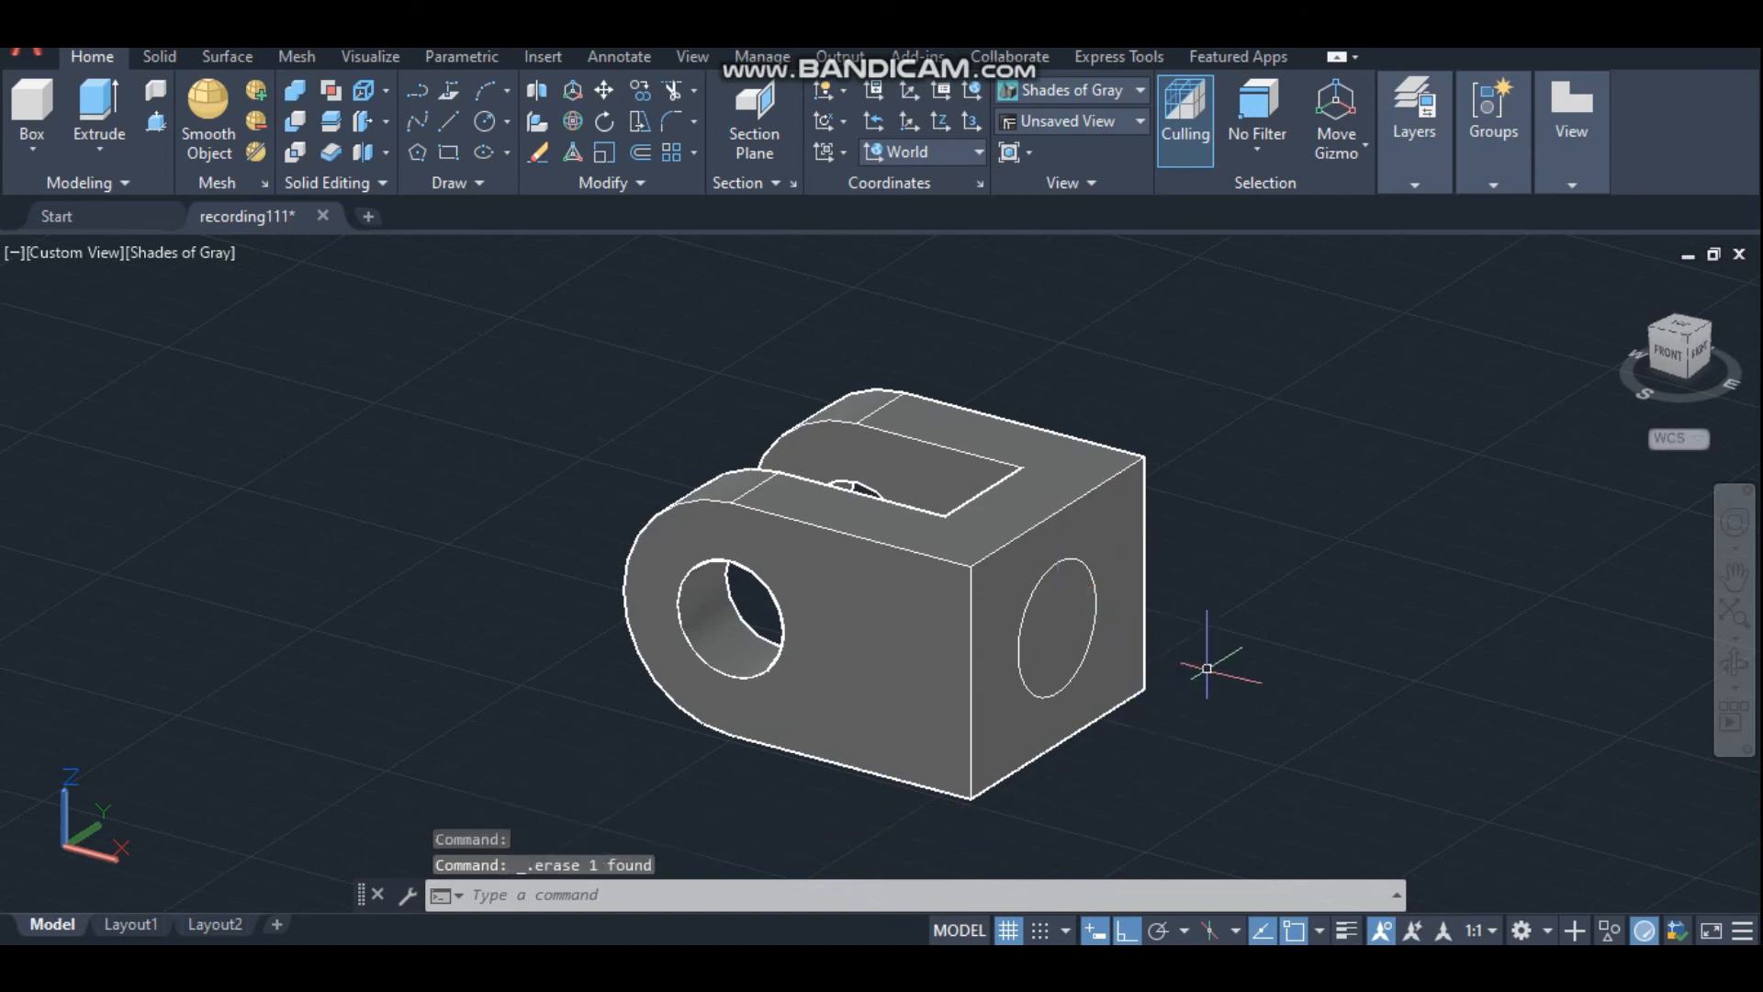
Presspull the 18-diameter circle on the closed end face outward by 32 to form a cylindrical shank.
type("SSPULL")
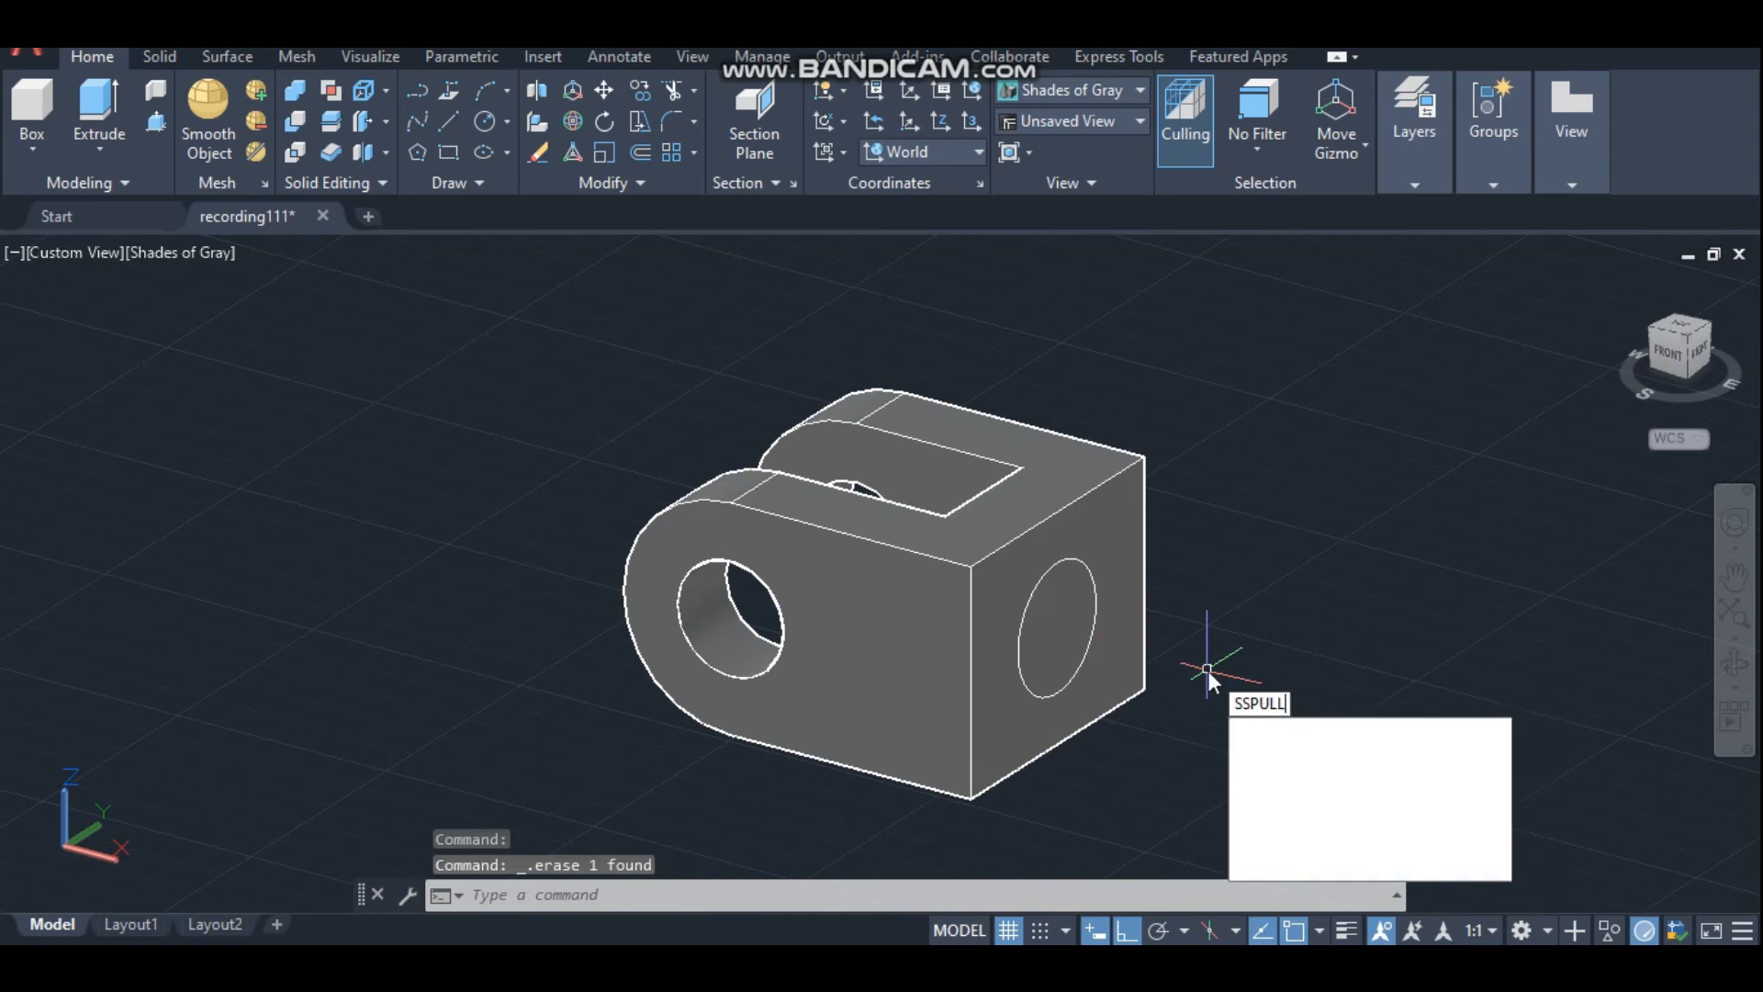
key("Return")
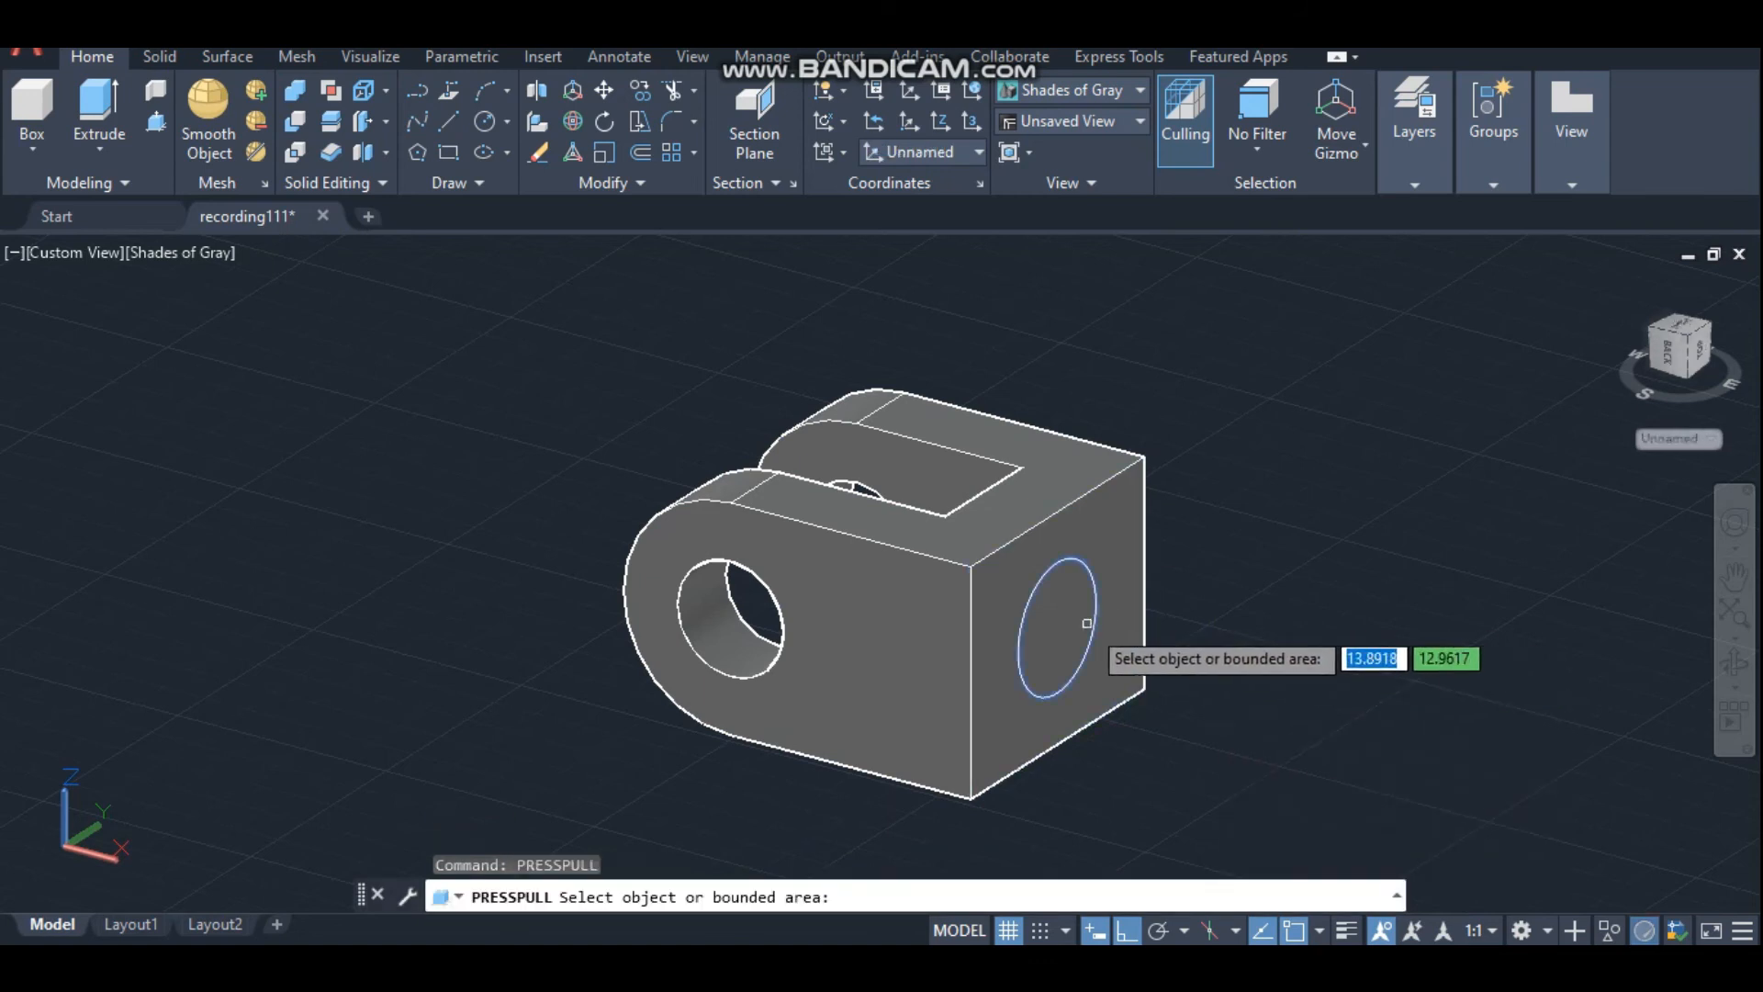
left_click(1056, 633)
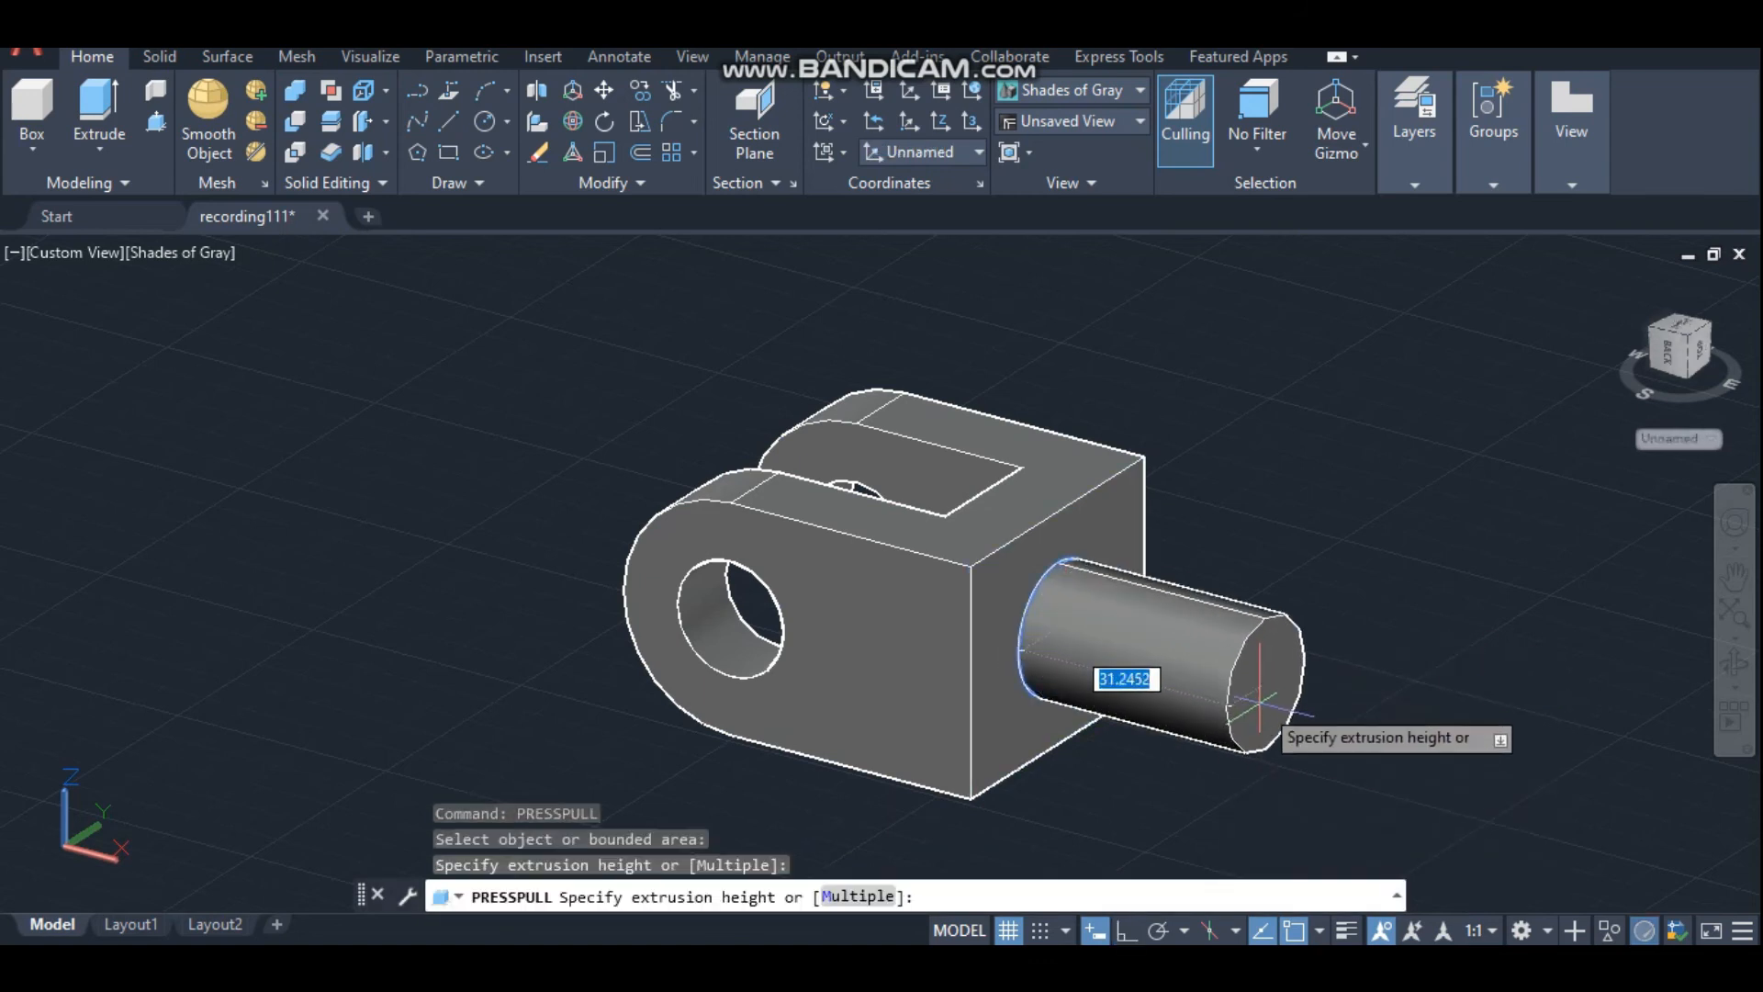
type("3")
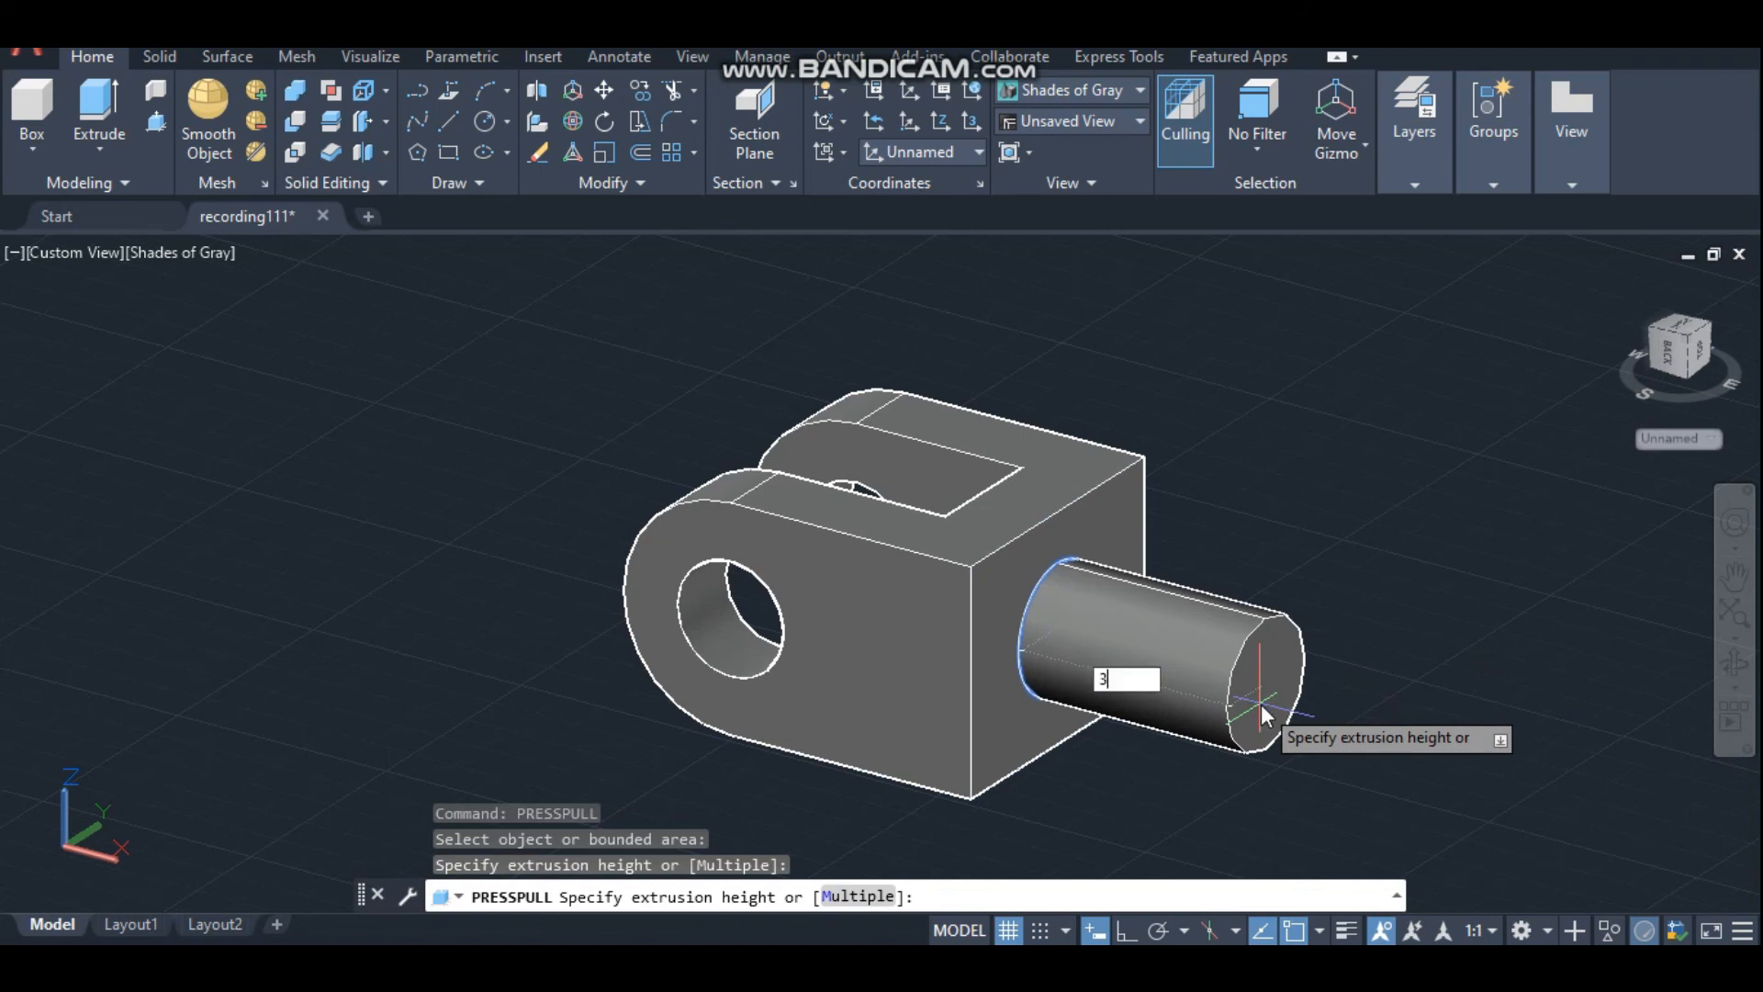
type("2")
key("Return")
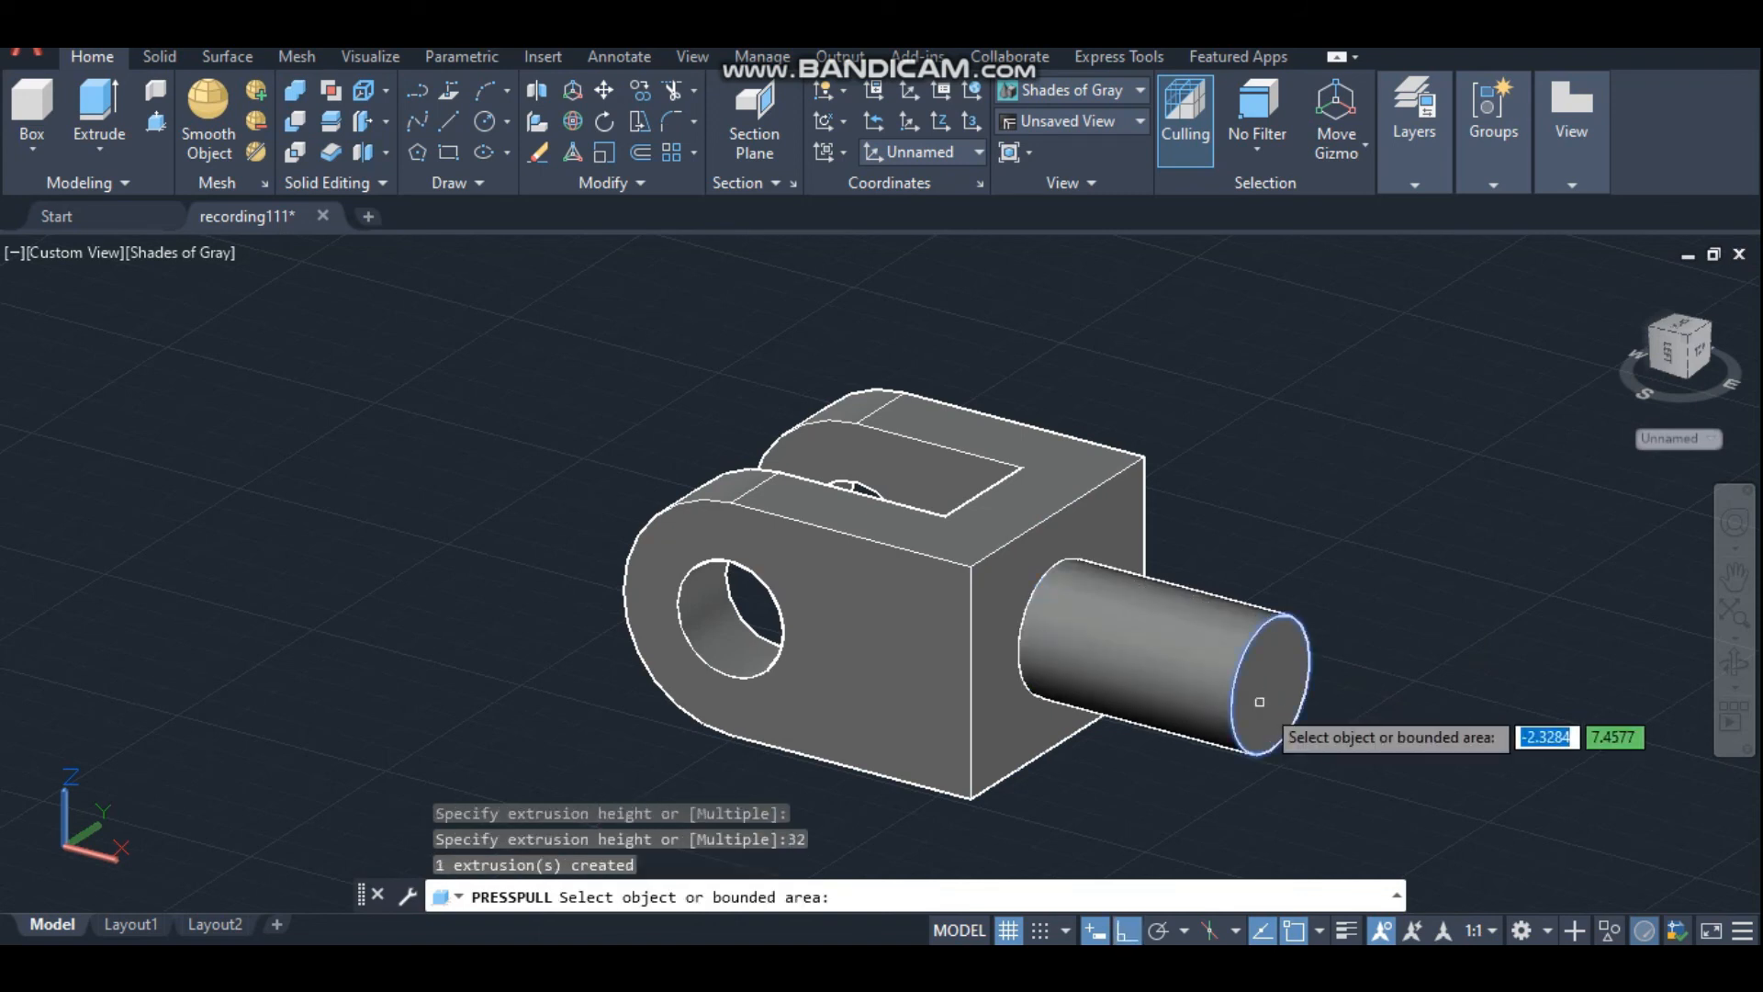
Compare the finished clevis with the dimensioned reference drawing in Photos, close the drawing, and examine the solid from other sides.
left_click(1734, 626)
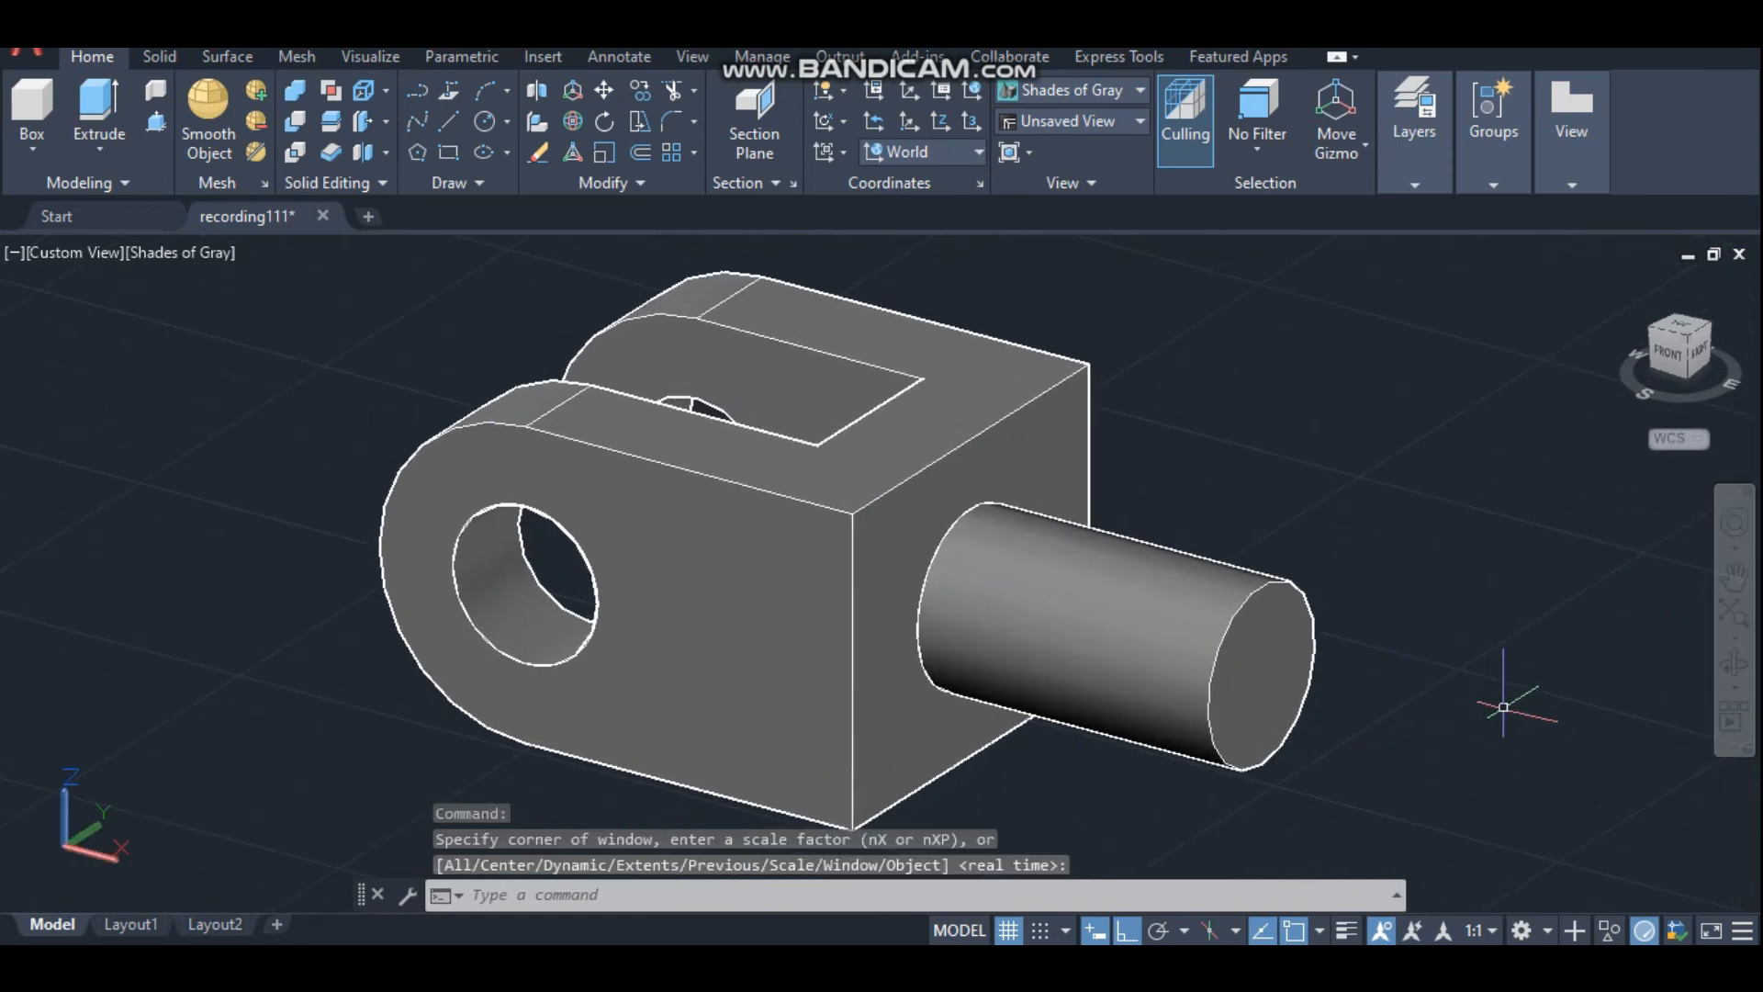
mouse_move(979, 962)
left_click(981, 827)
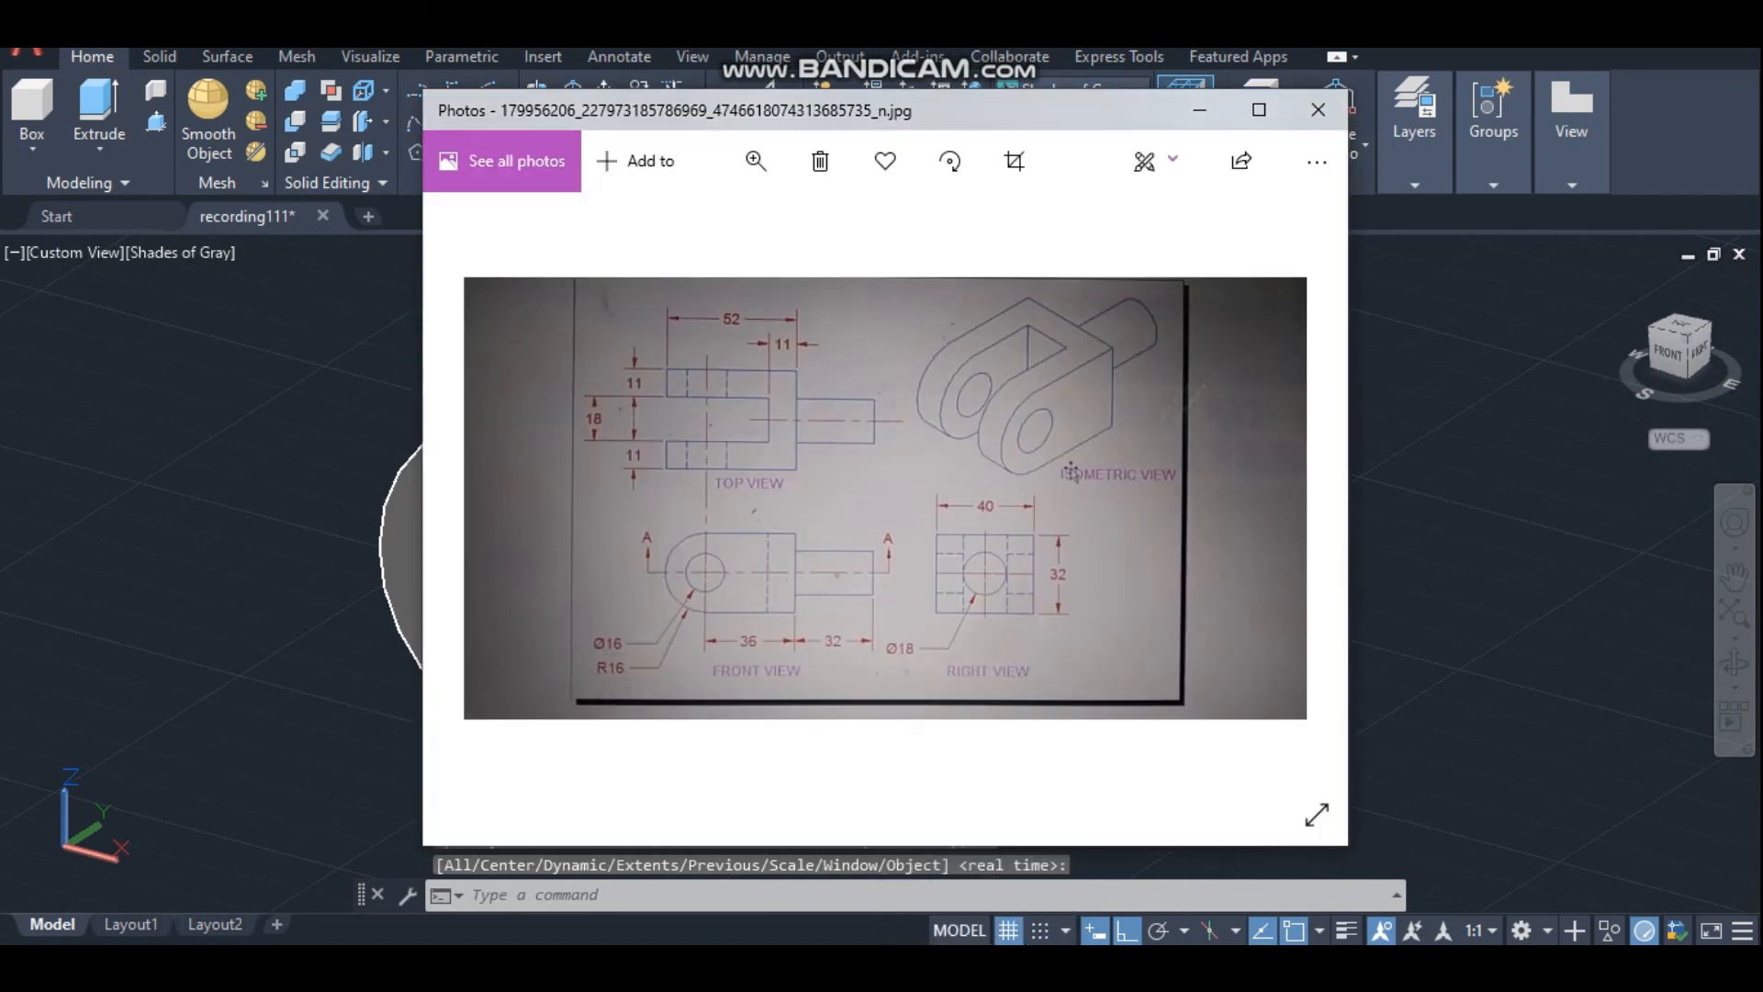
left_click_drag(1081, 118, 8, 753)
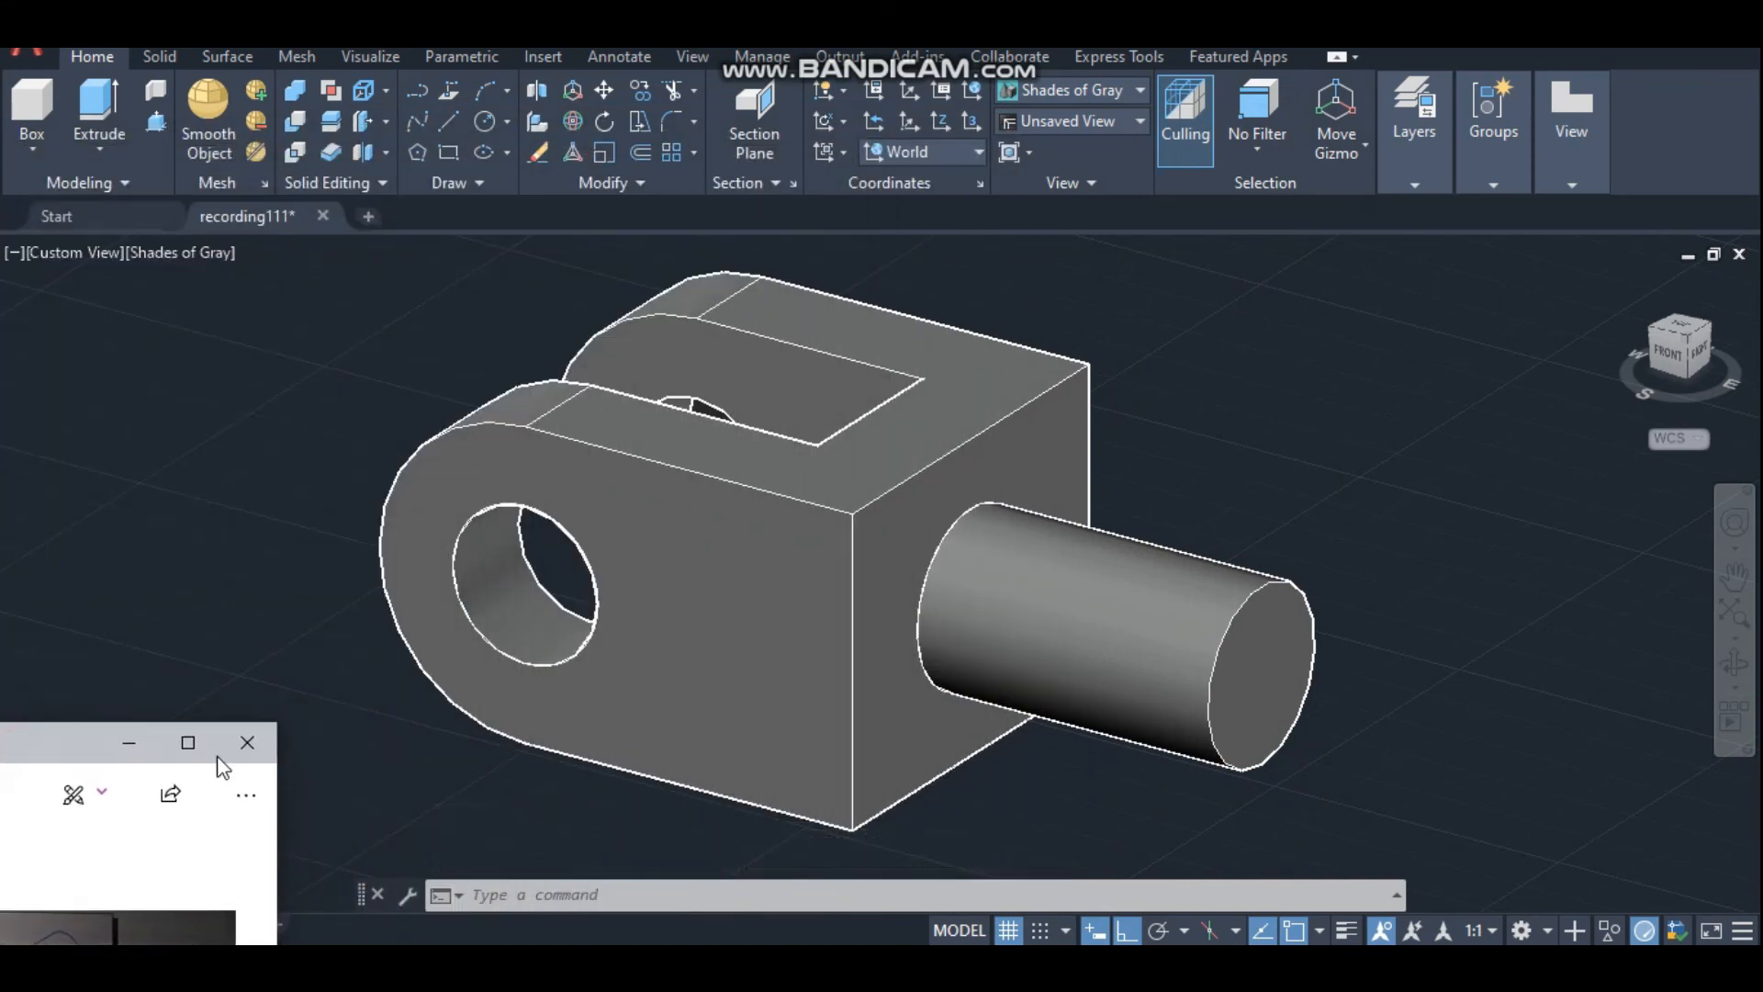
left_click(247, 743)
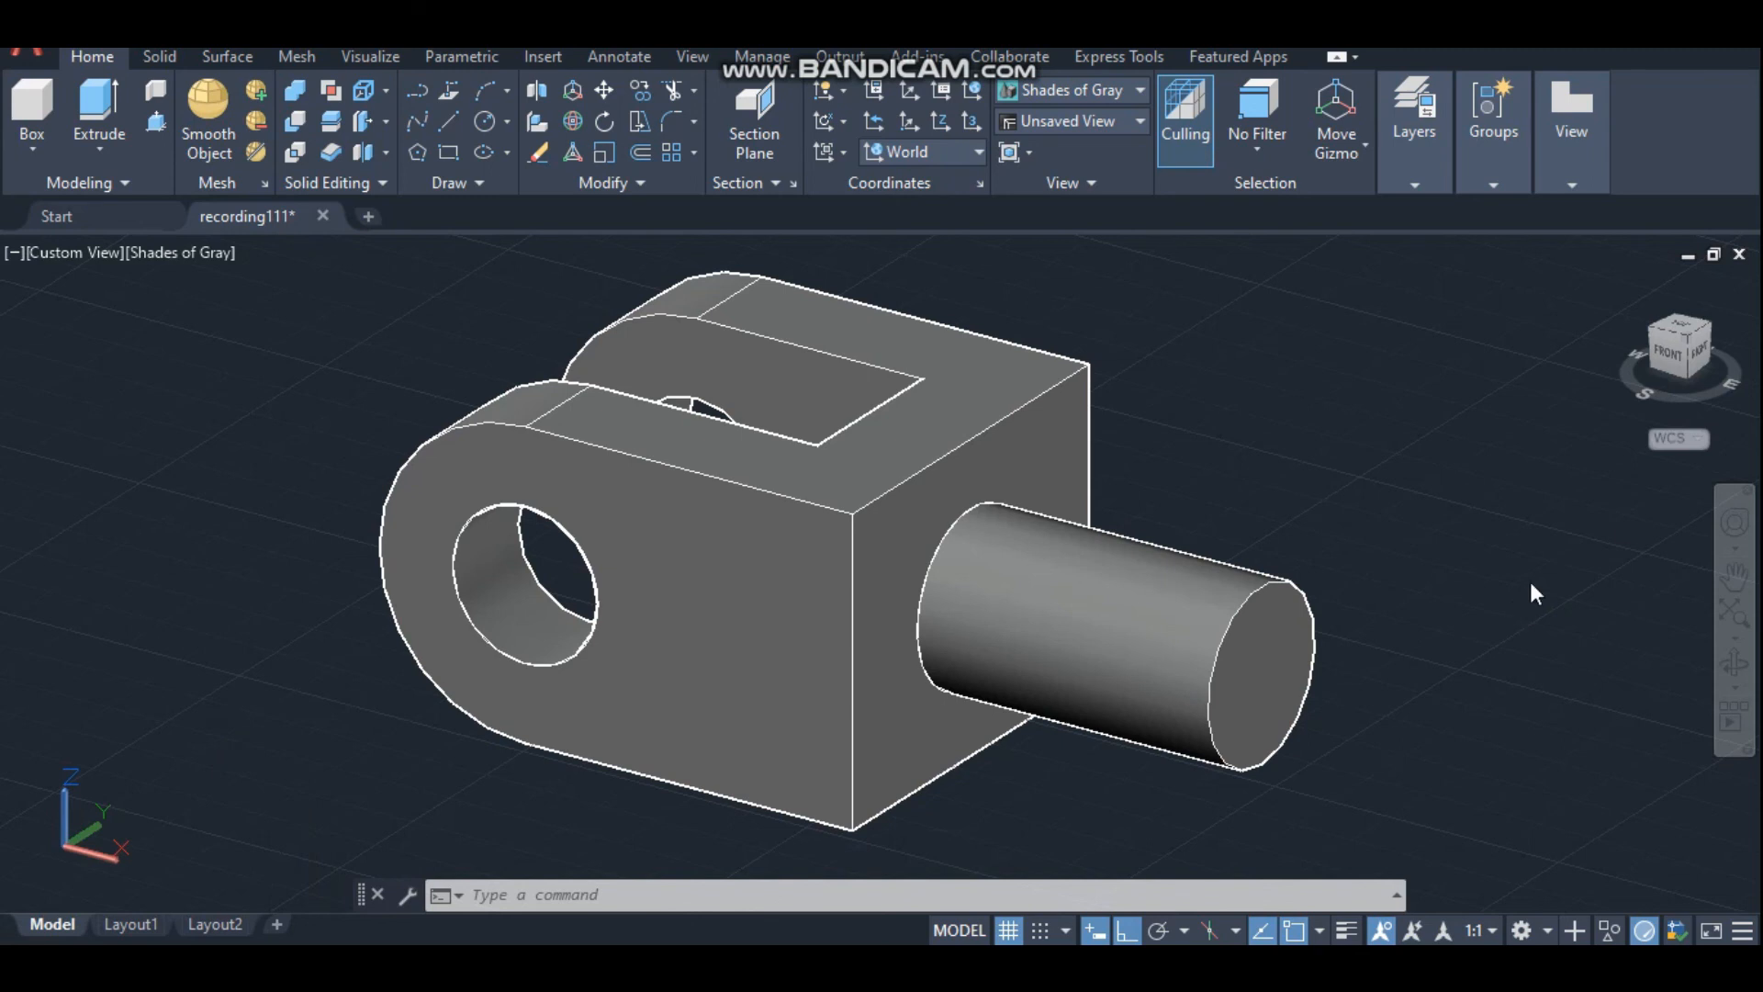
left_click(1734, 662)
left_click_drag(1325, 515, 1157, 740)
left_click_drag(1350, 719, 778, 727)
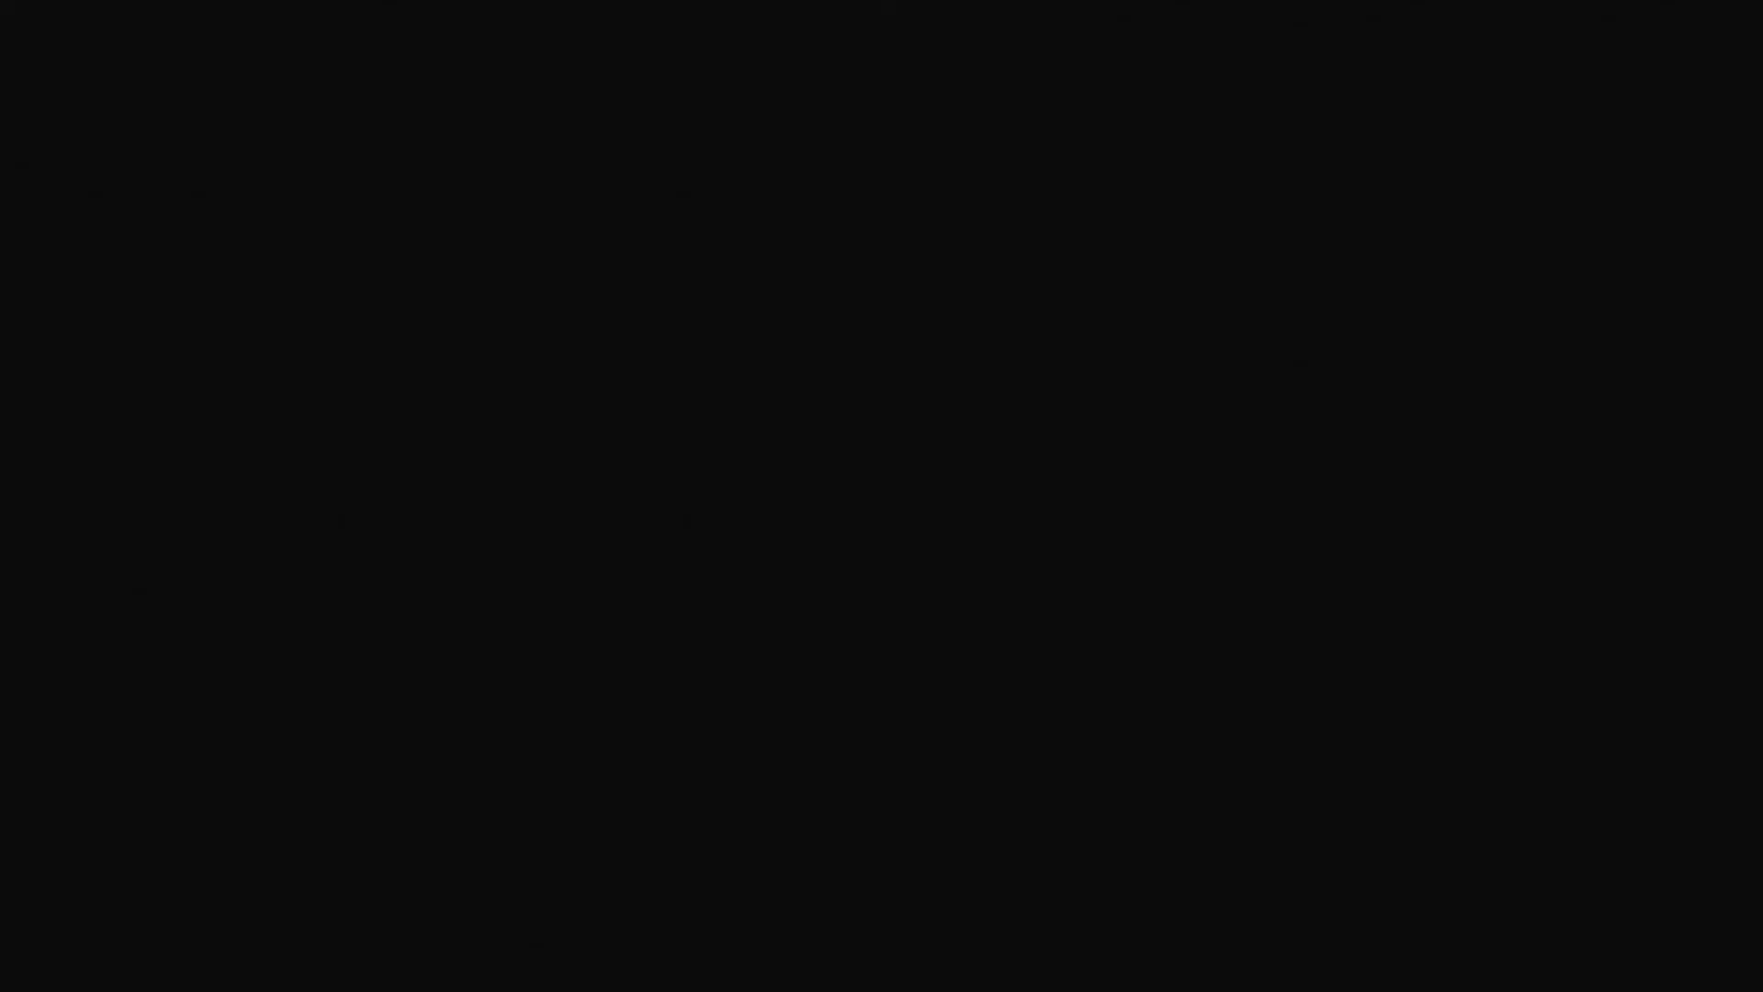